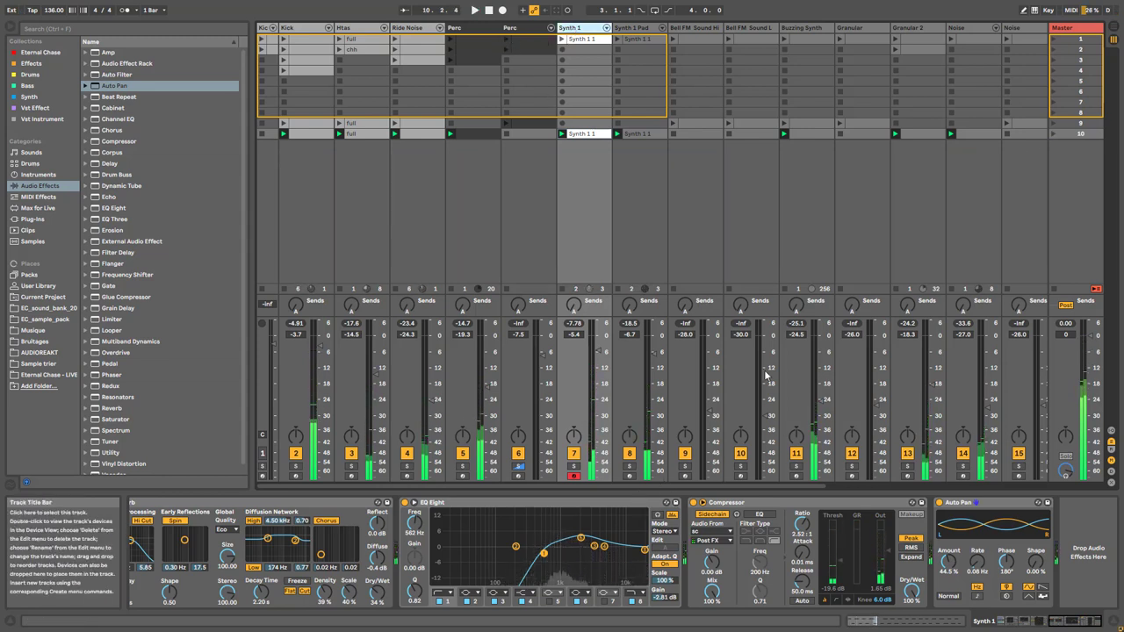
Mute Noise track 14 and play the set with Synth 1 soloed
left_click(963, 454)
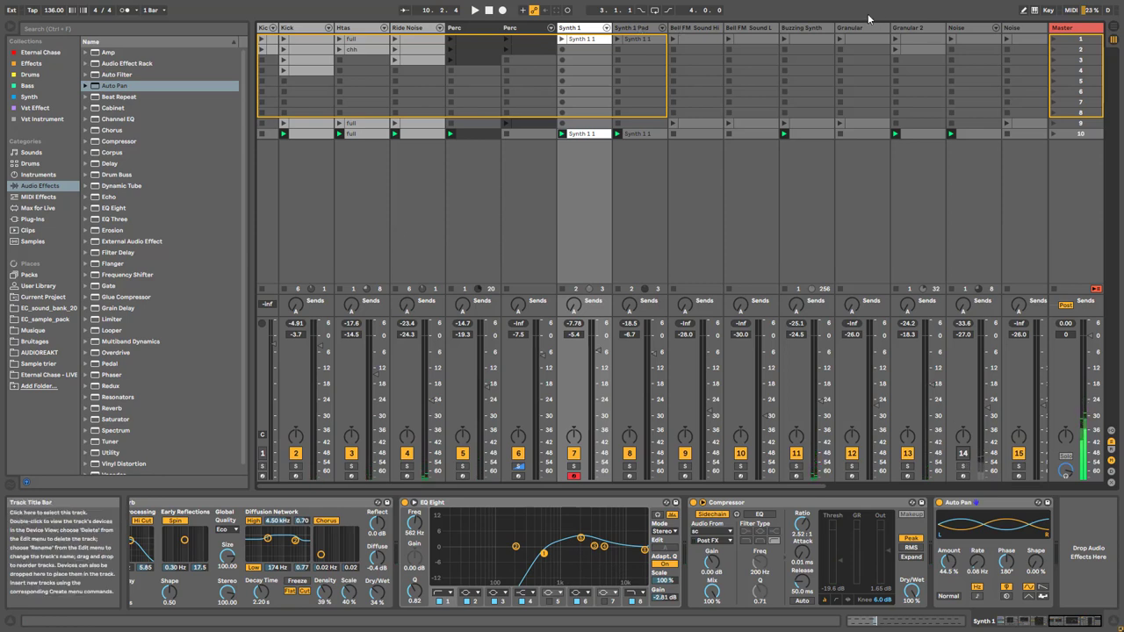
left_click_drag(680, 484, 795, 486)
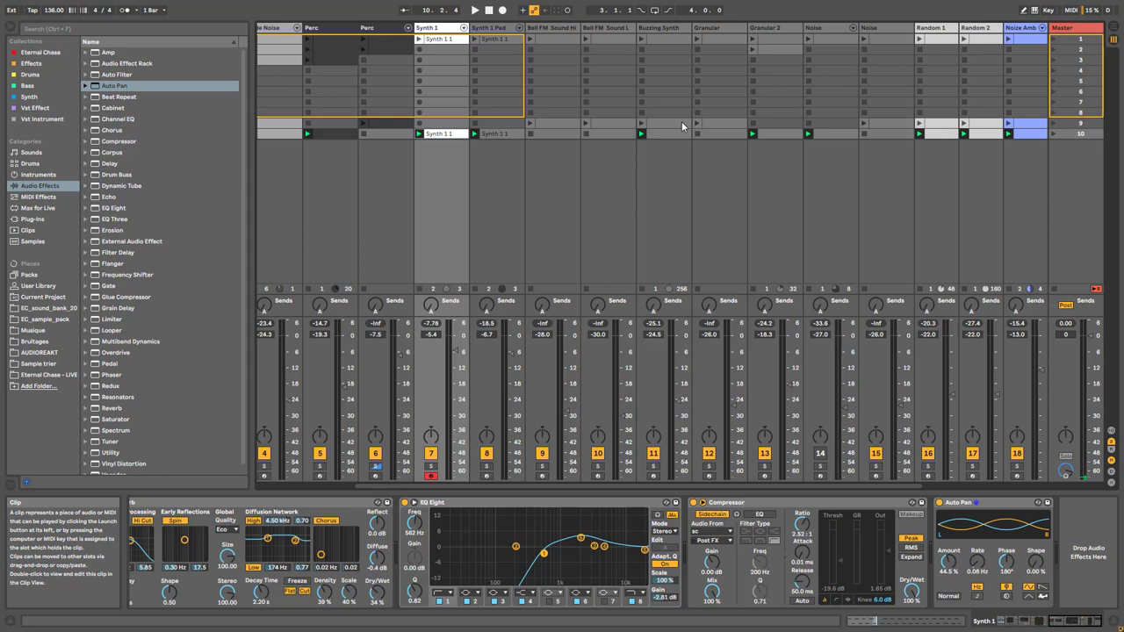
left_click(494, 33)
left_click(429, 385)
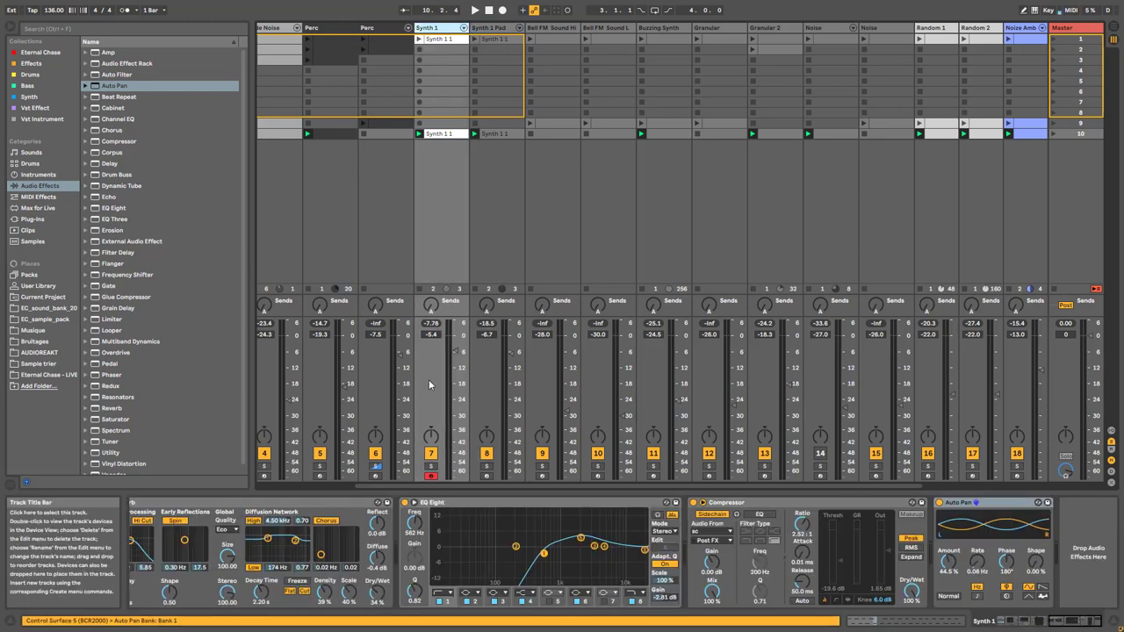
key("space")
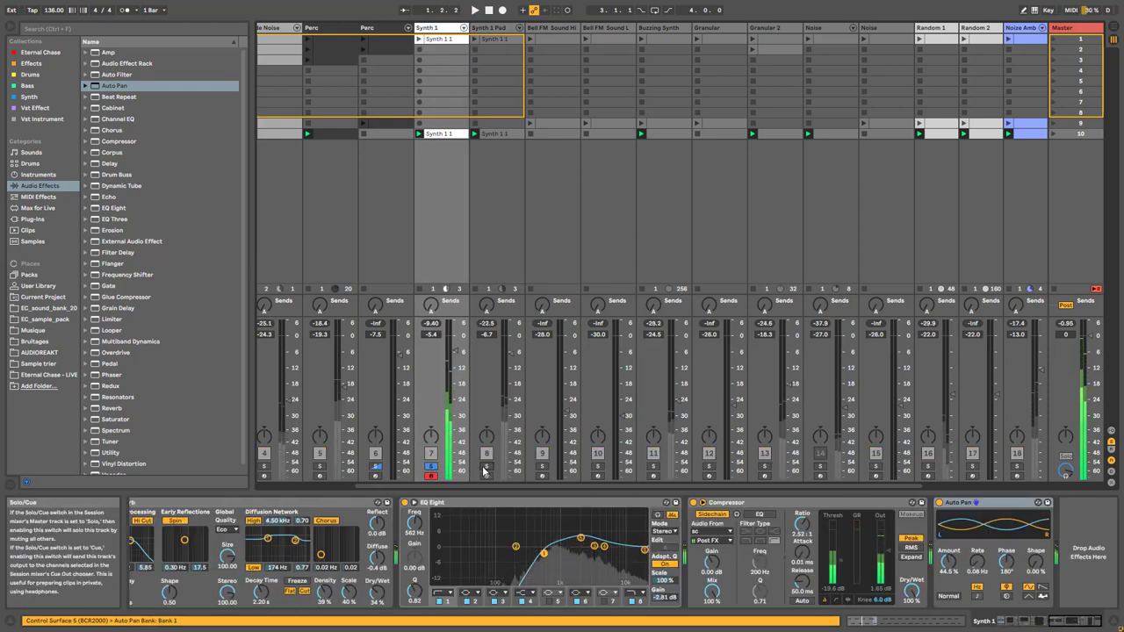
Solo Synth 1 Pad and look through its device chain from the synth rack to the Compressor during playback
left_click(486, 466)
key("space")
left_click(506, 66)
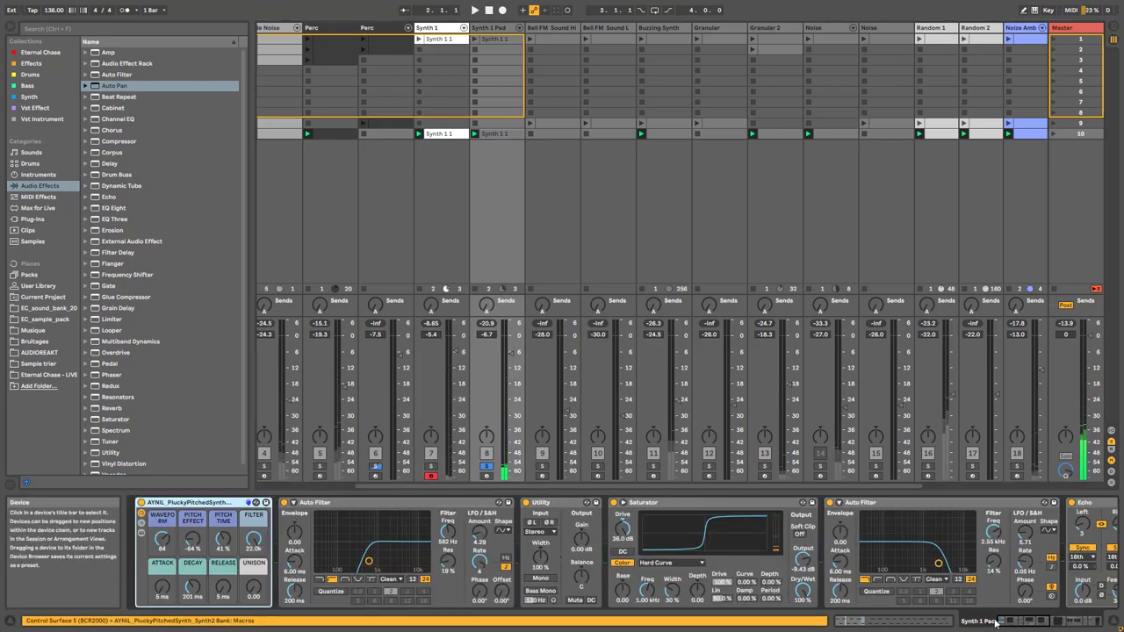
left_click_drag(1020, 625, 1069, 625)
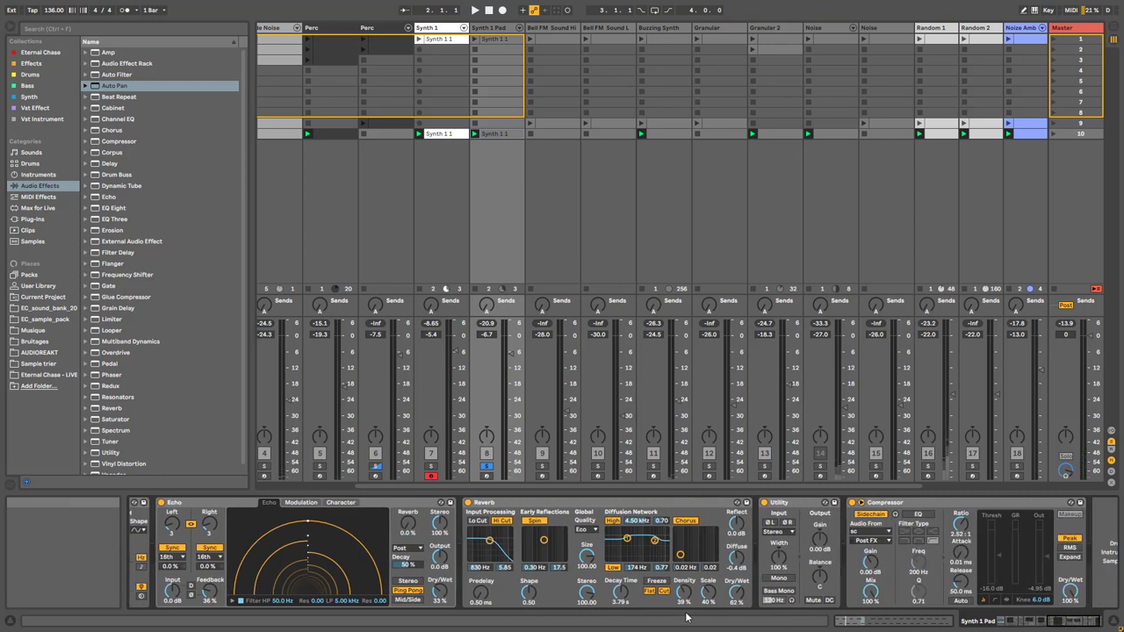
key("space")
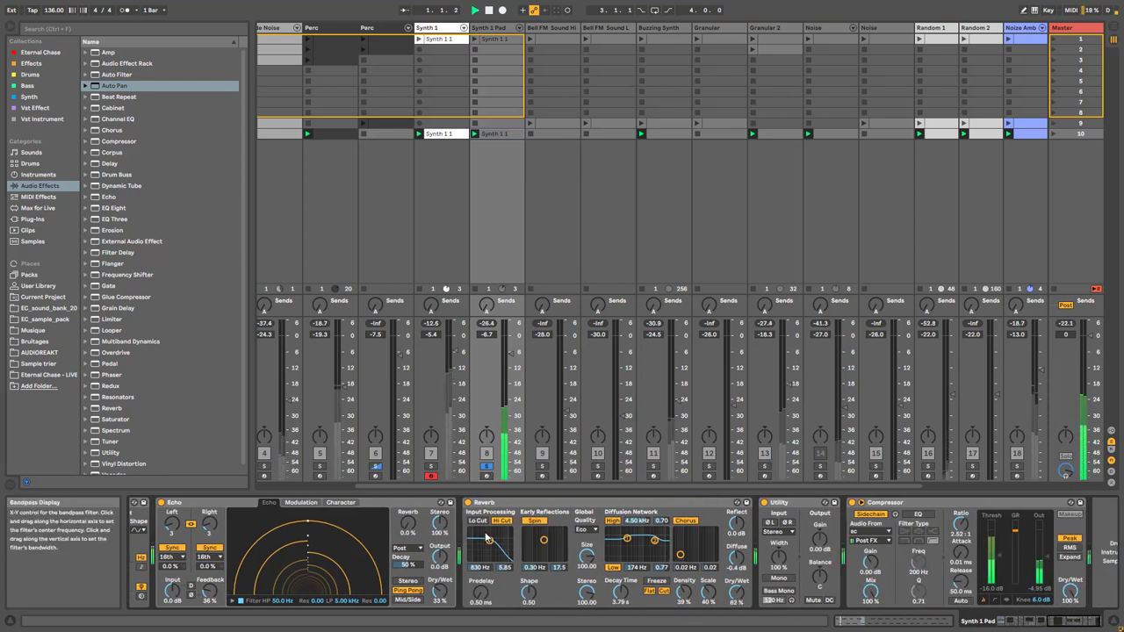
Lower the frequency of Synth 1 Pad's second Auto Filter to about 1.27 kHz and unsolo the track
left_click_drag(887, 620, 569, 589)
left_click_drag(381, 563, 371, 563)
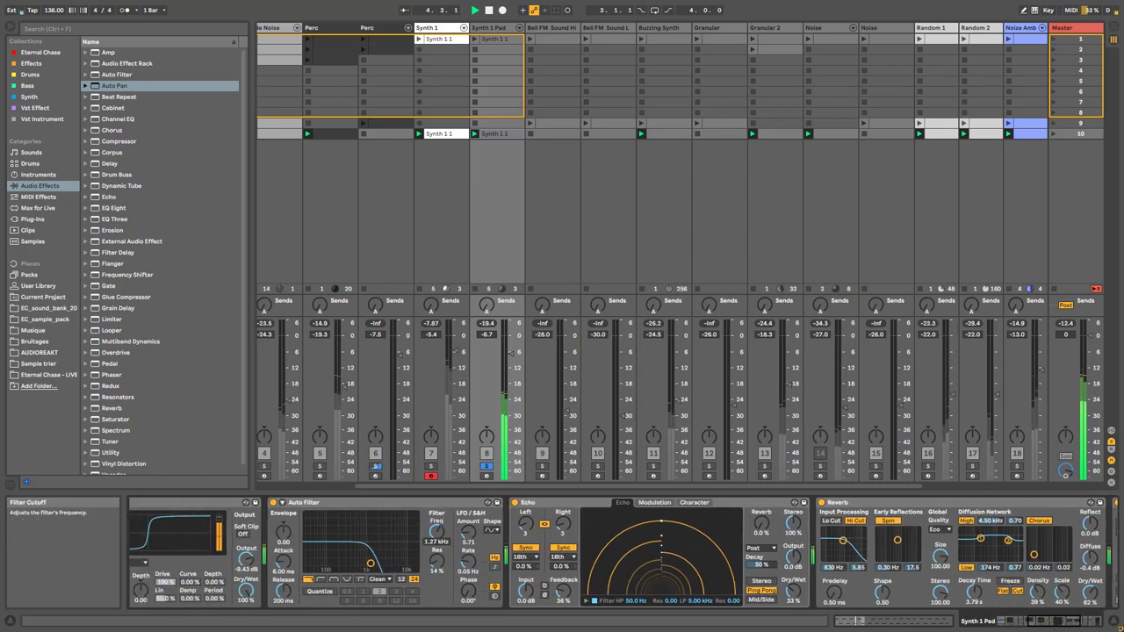
left_click(485, 465)
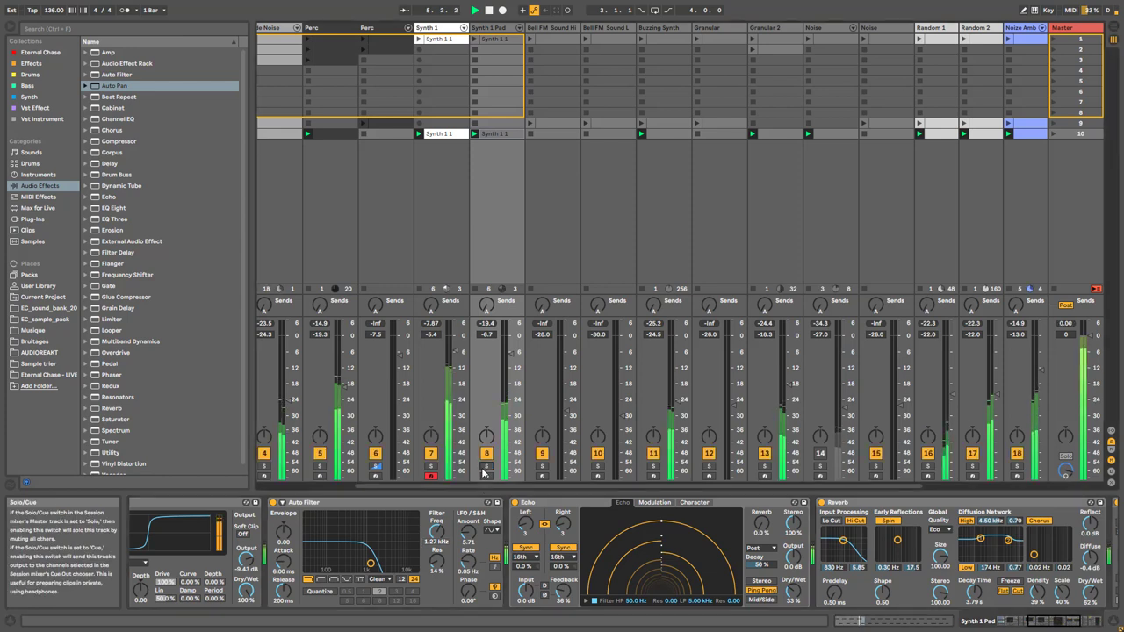
Mute the Synth 1 track and select it to show its device chain
left_click(427, 455)
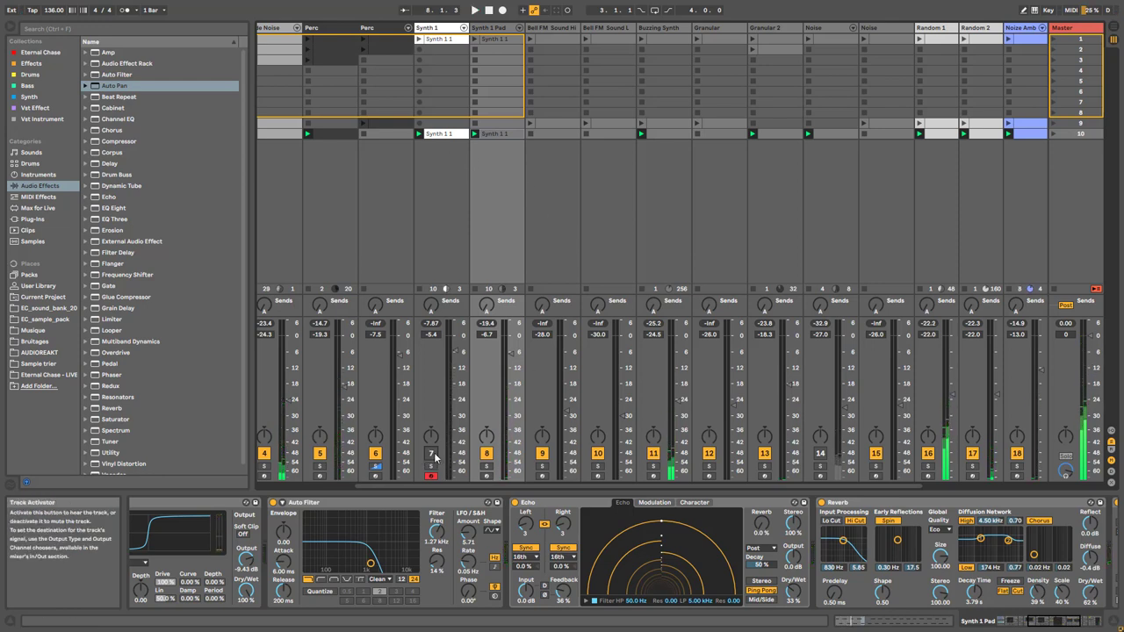
scroll(324, 475, "left", 5)
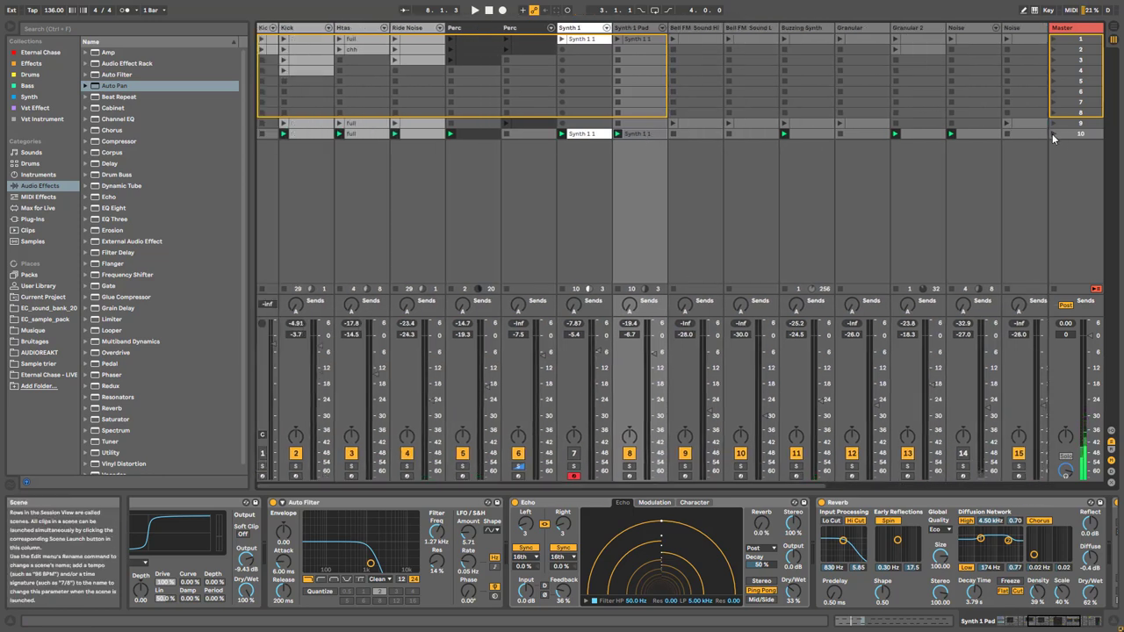
left_click(598, 136)
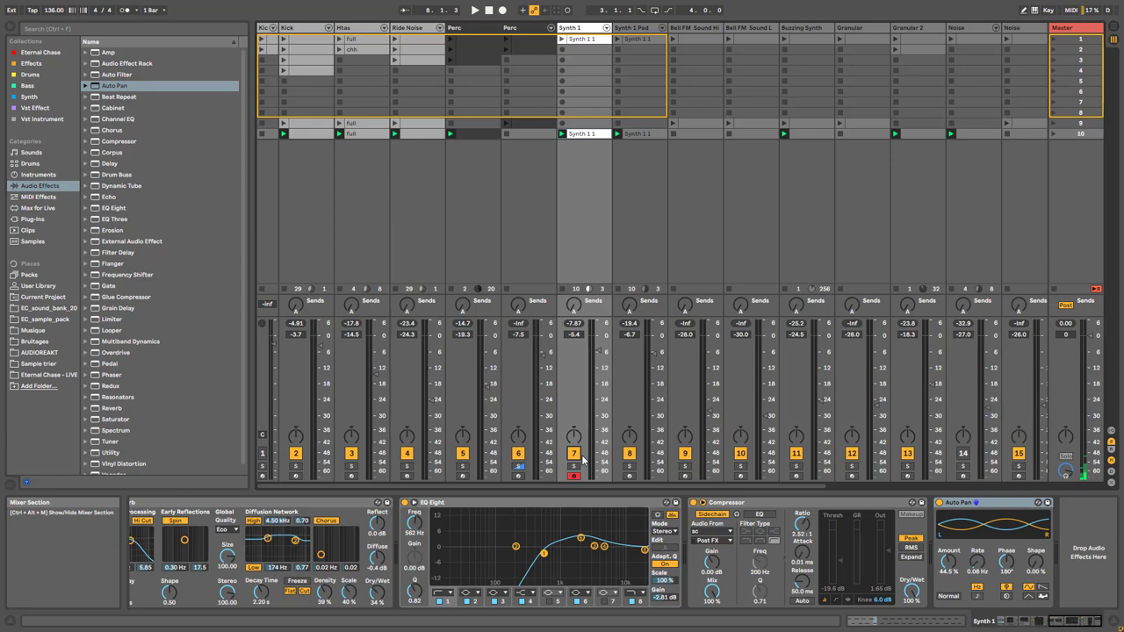
Solo Synth 1 Pad during playback, lower its second Auto Filter frequency to 758 Hz, and unsolo the track
left_click(629, 469)
key("space")
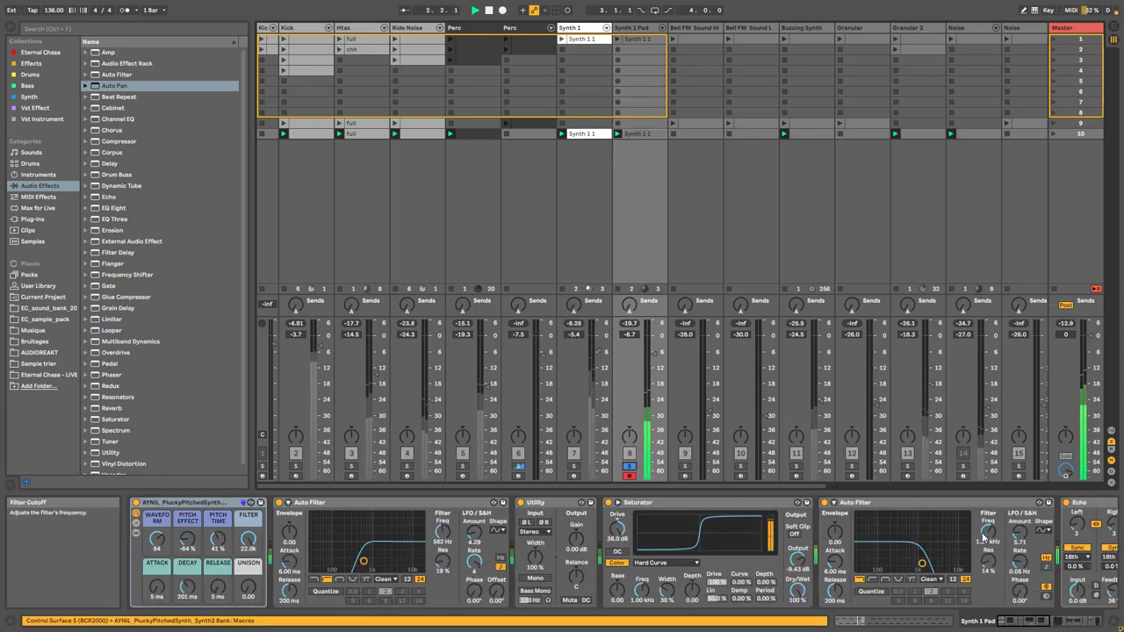
left_click(629, 467)
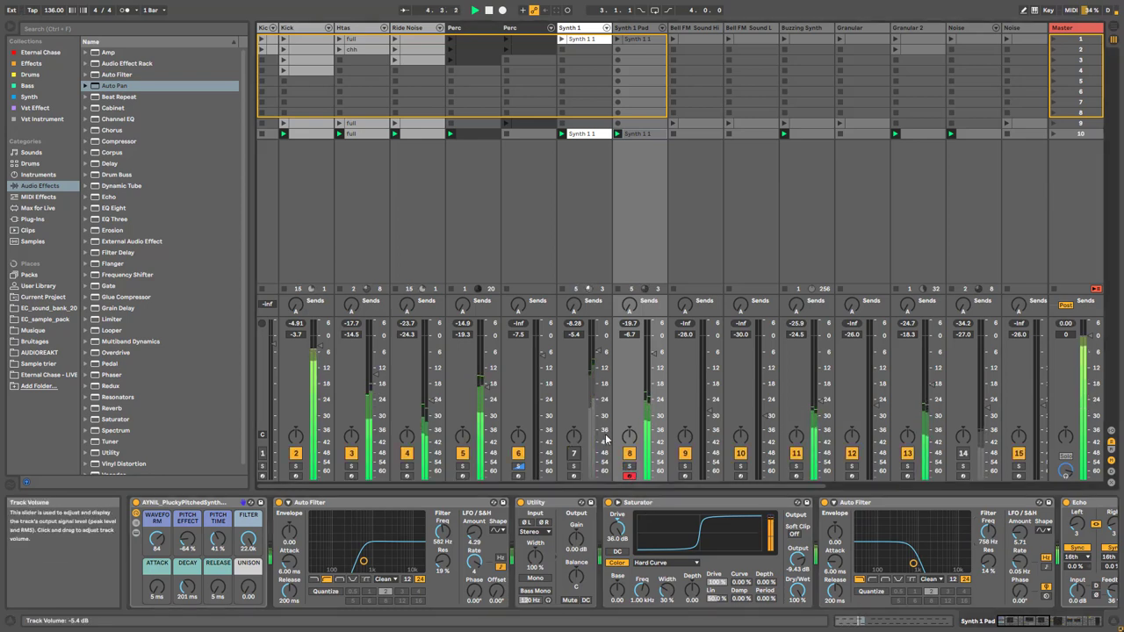
Mute the Ride Noise track and launch the chh clip on the Htas track
left_click(407, 453)
left_click(341, 50)
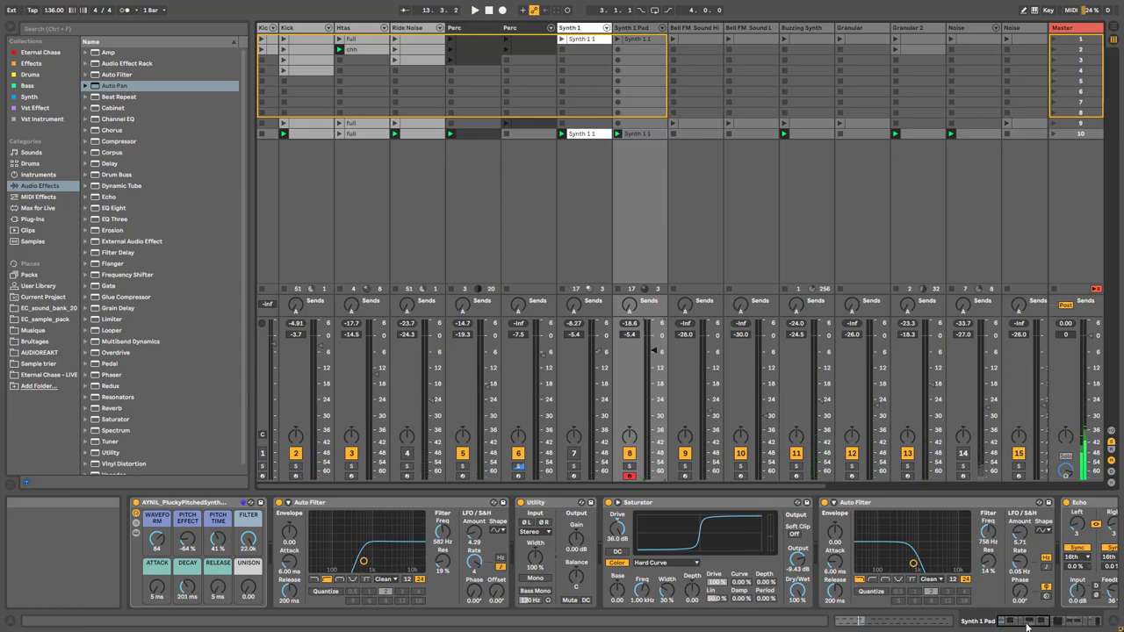
Try an LFO amount of 29.0 on Synth 1 Pad's second Auto Filter during solo playback and restore it to 5.71
left_click(1089, 623)
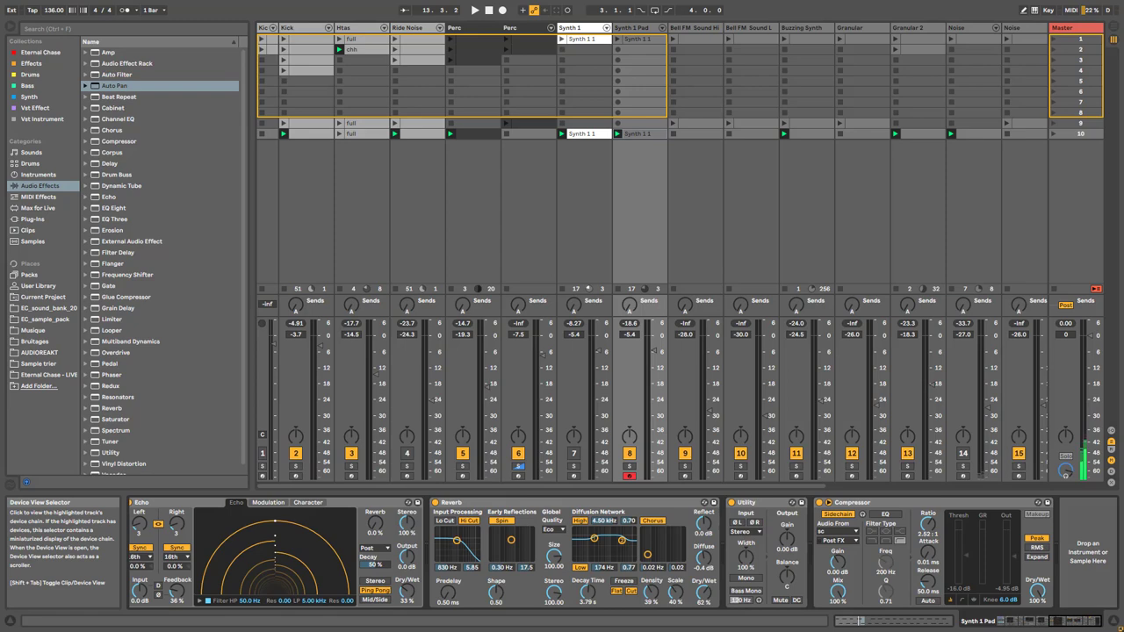
left_click(1011, 625)
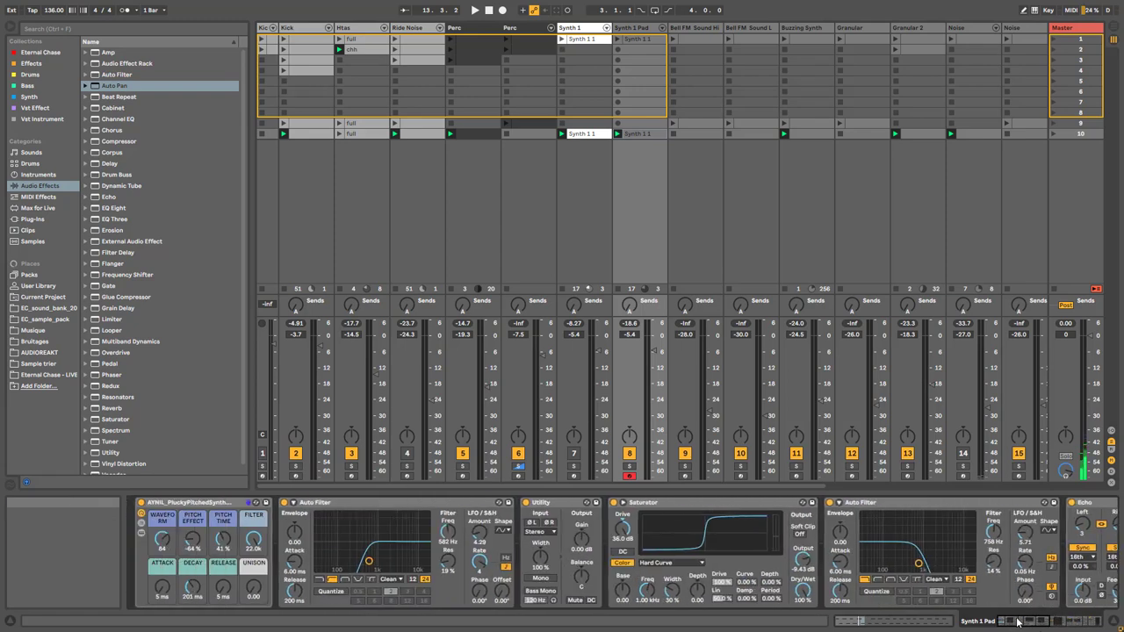
left_click(1018, 621)
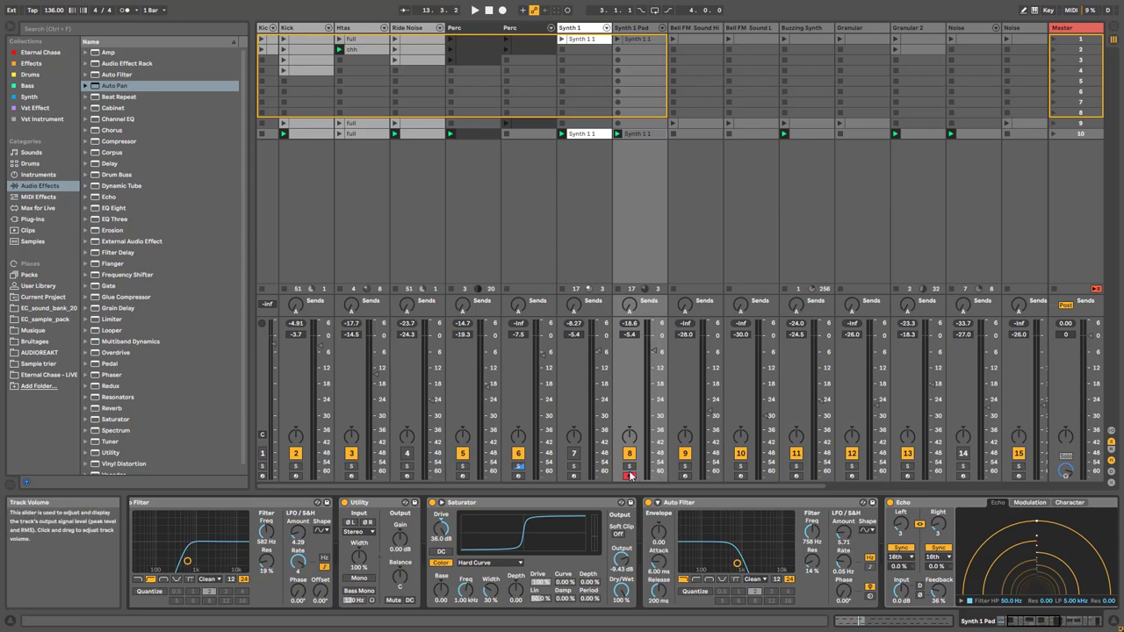
key("space")
left_click_drag(843, 532, 843, 518)
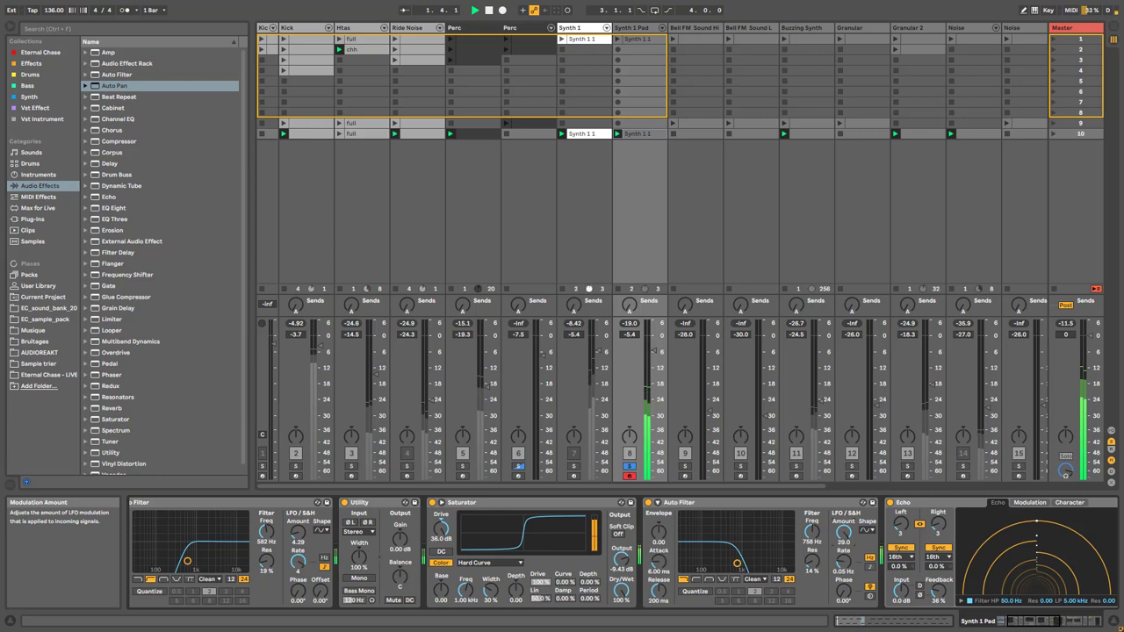
mouse_move(847, 560)
left_mouse_down()
mouse_move(847, 492)
mouse_move(859, 576)
left_mouse_up()
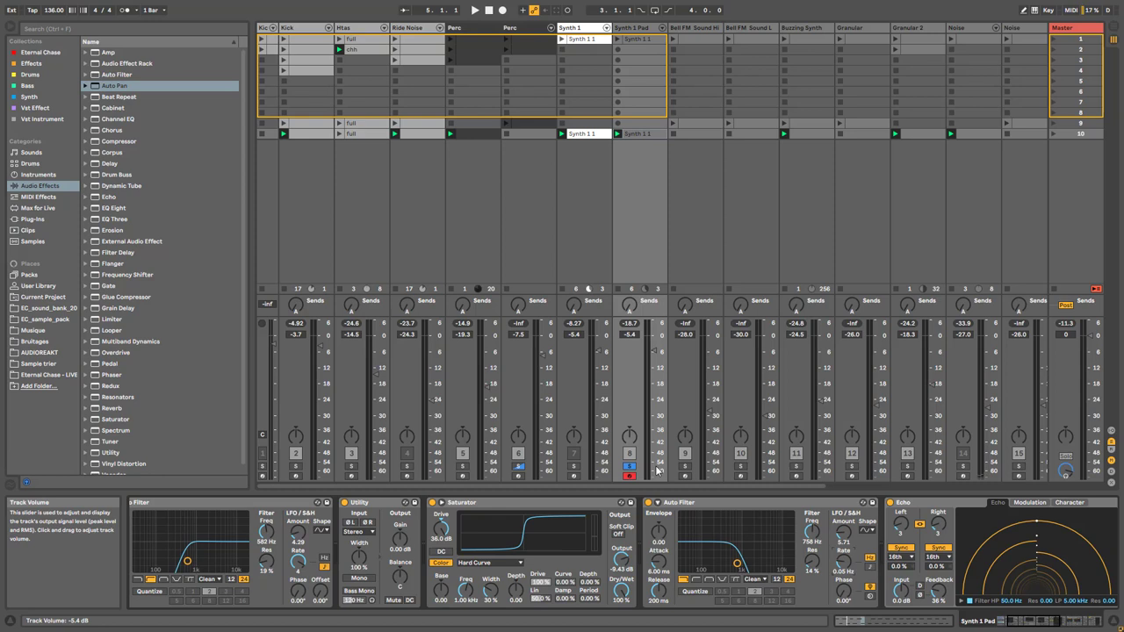
Examine Synth 1 Pad's full device chain through to the Compressor during solo playback and unsolo the track
key("space")
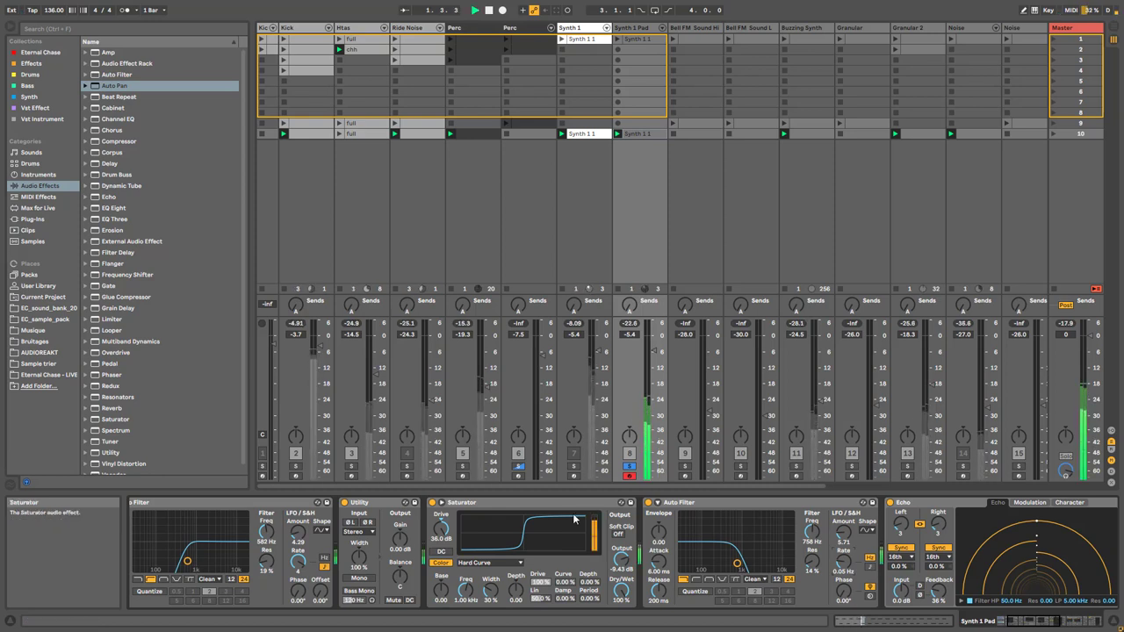
left_click(1009, 622)
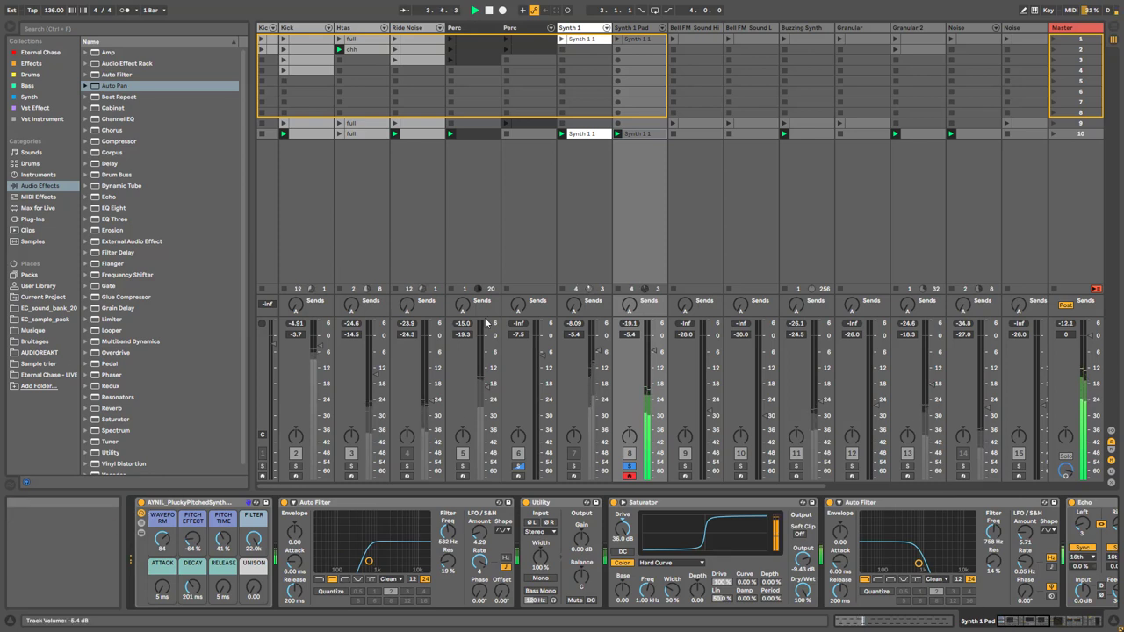
left_click(1042, 622)
left_click(1042, 623)
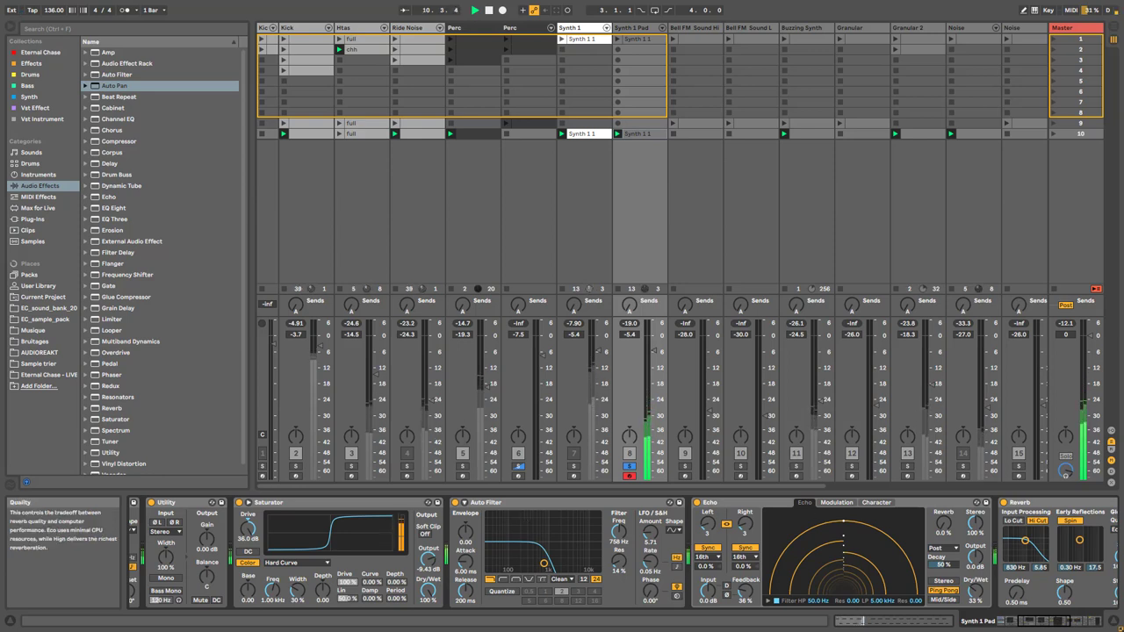
scroll(895, 588, "right", 5)
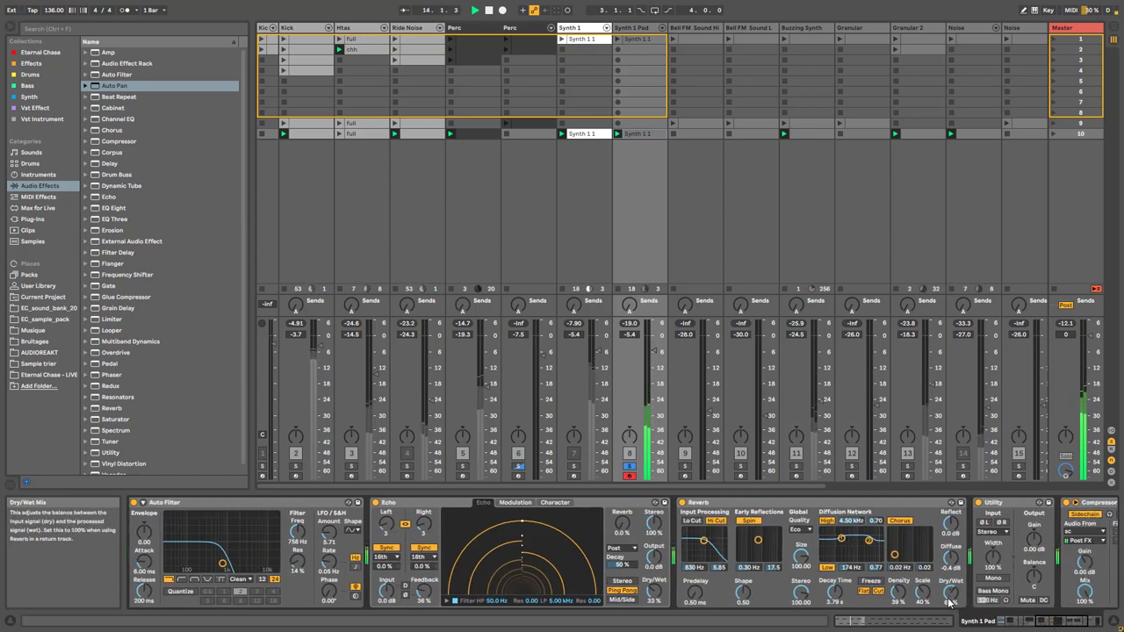
left_click(1072, 624)
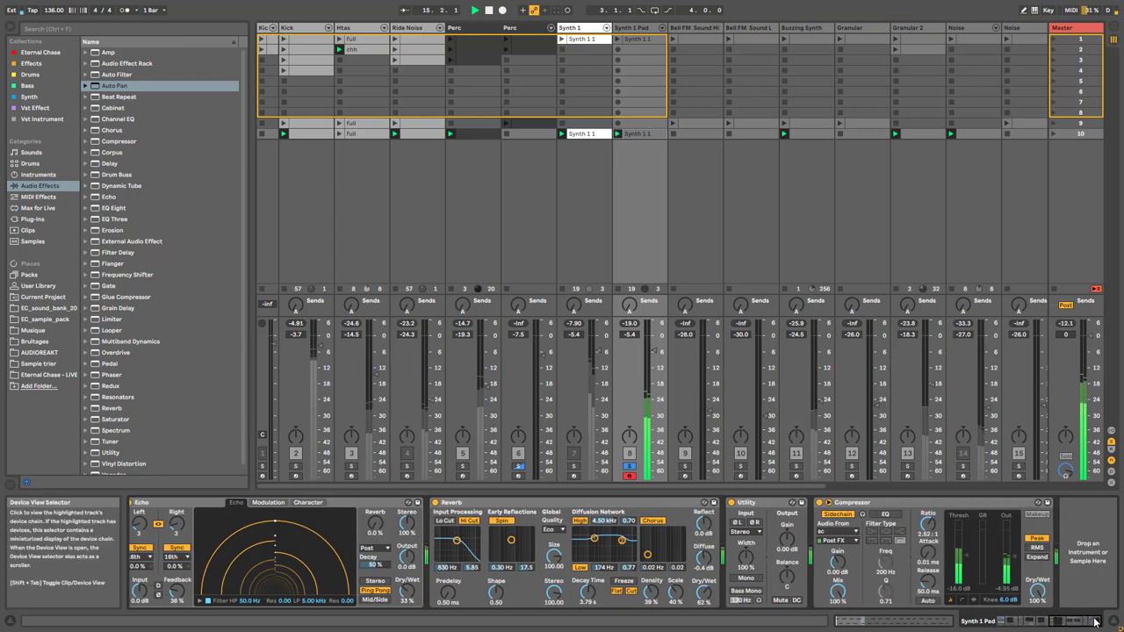
left_click(627, 467)
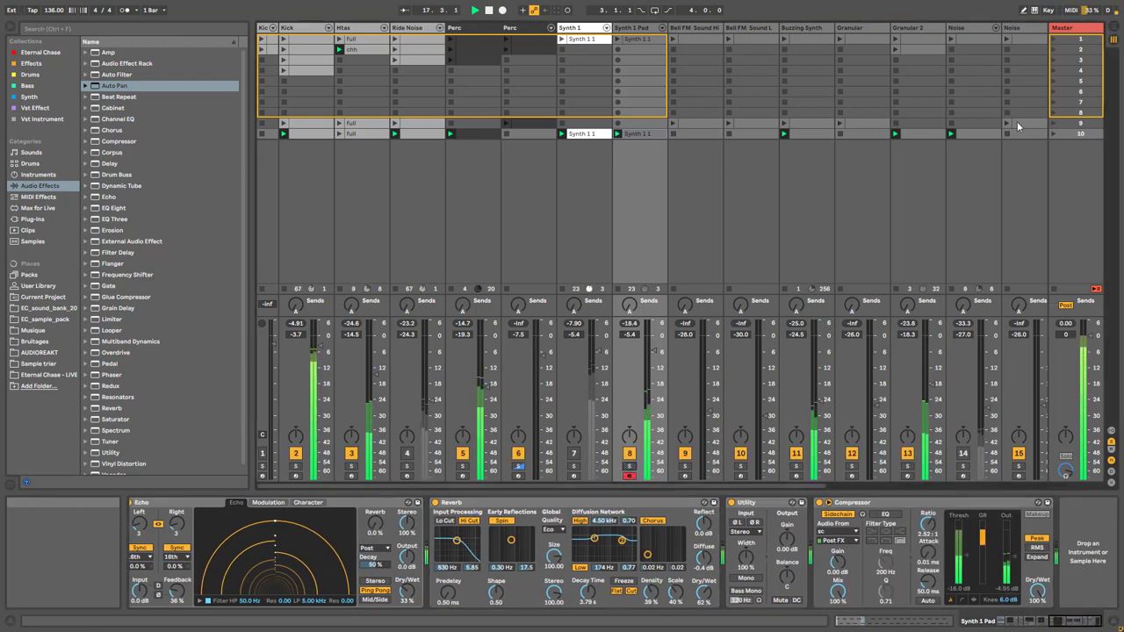
Select the Bell FM Sound Hi track, launch scene 9, and solo the track
key("Right")
key("Right")
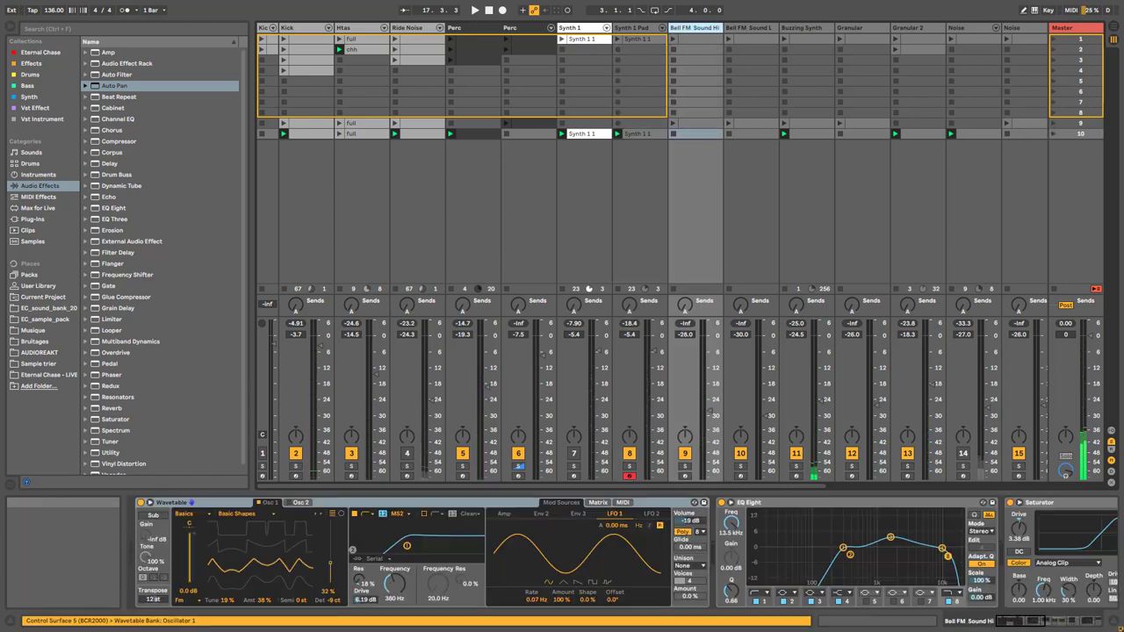
left_click(1054, 123)
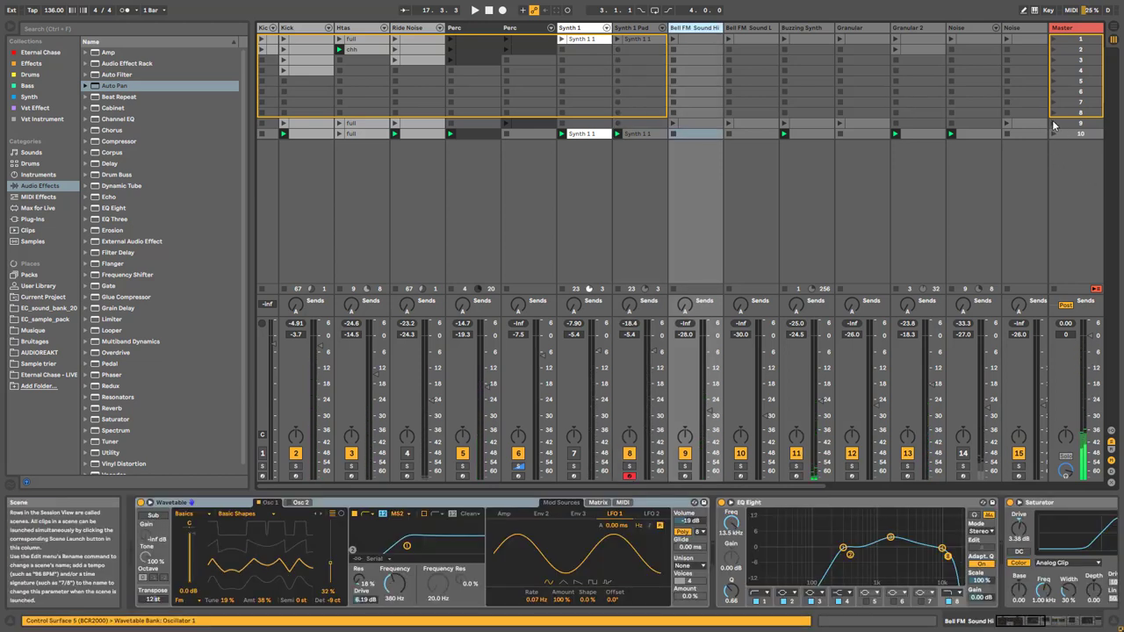
left_click(685, 466)
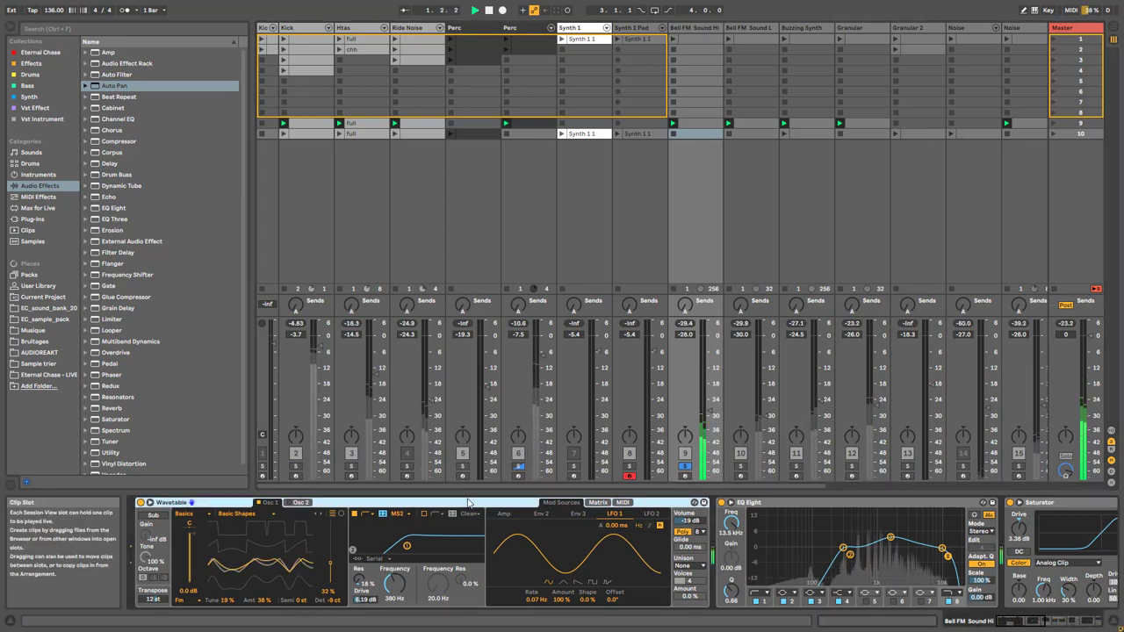
Compare the Osc 1 and Osc 2 settings in Bell FM Sound Hi's Wavetable
left_click(272, 504)
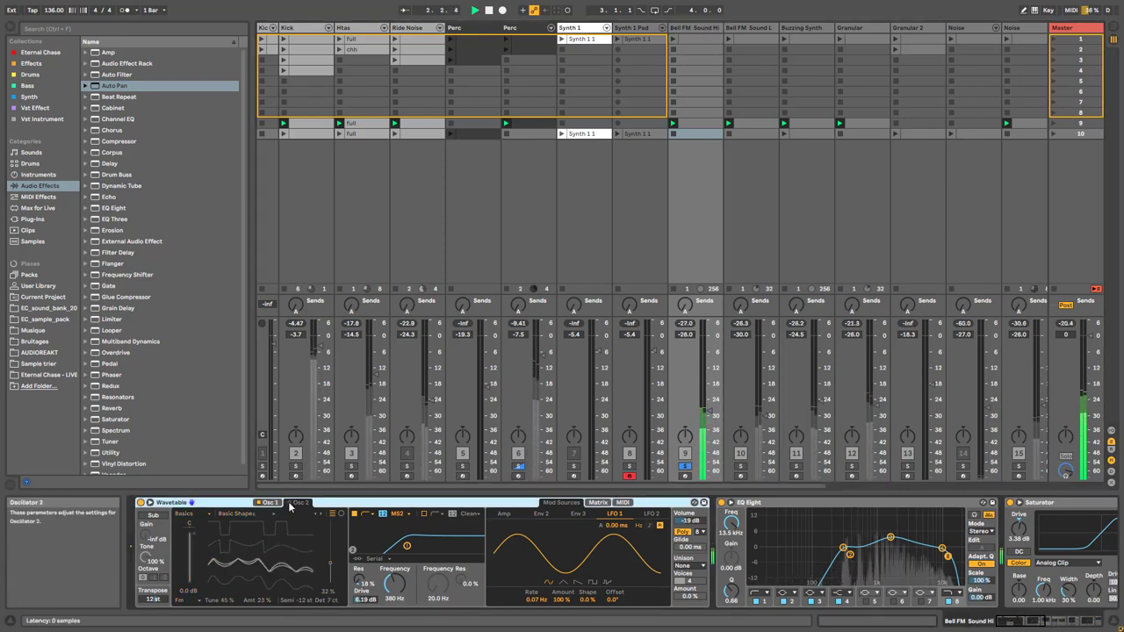
left_click(299, 503)
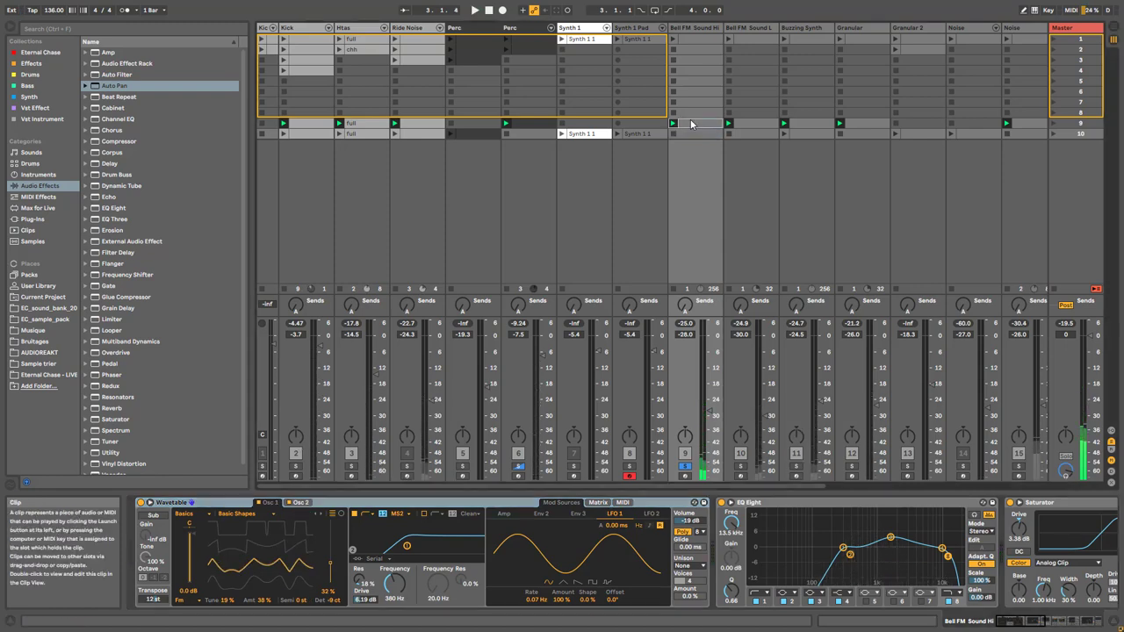
Examine the notes in Bell FM Sound Hi's scene 9 clip, play it, and return to the device view
key("shift+Tab")
left_click_drag(305, 522, 340, 561)
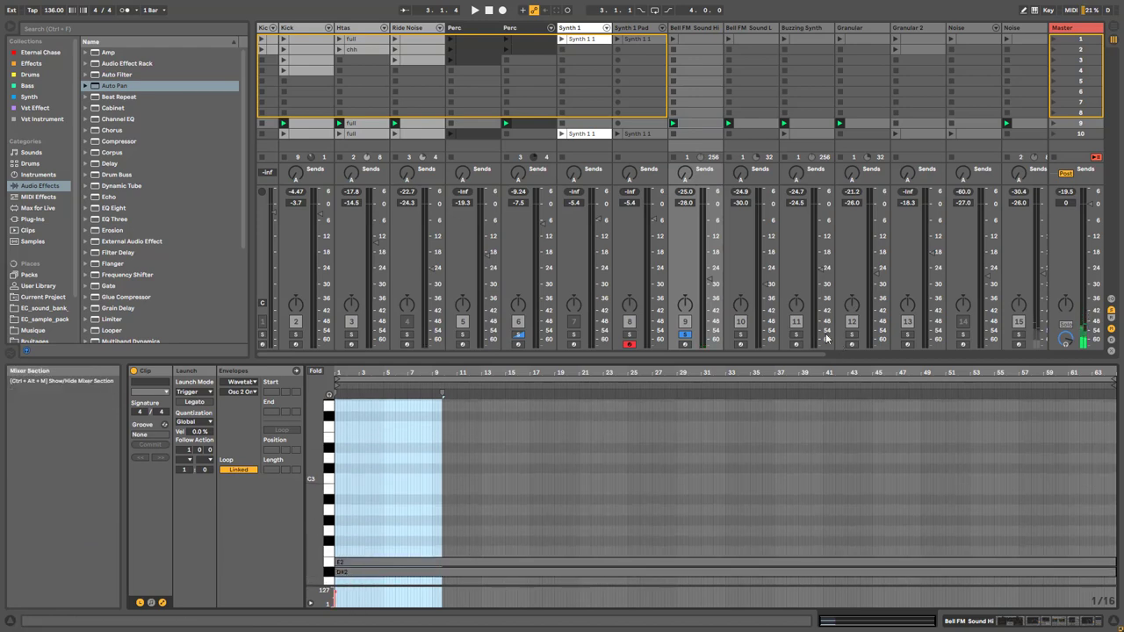
key("space")
key("shift+Tab")
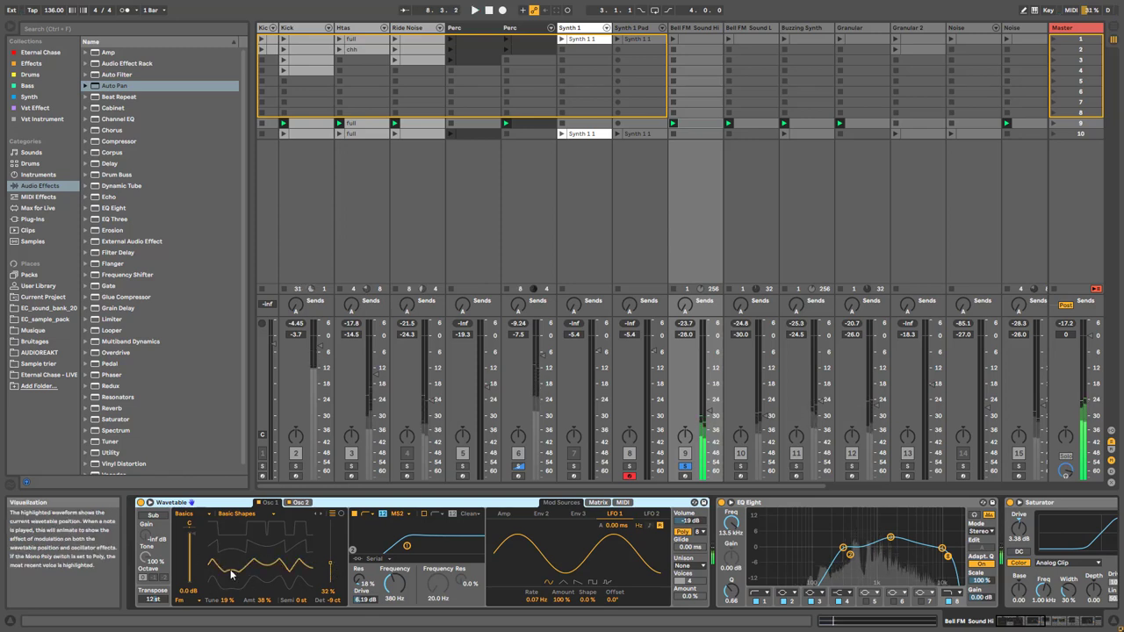
Switch the Wavetable Osc 1 effect mode to None for comparison and set it back to Fm
left_click(180, 601)
left_click(187, 565)
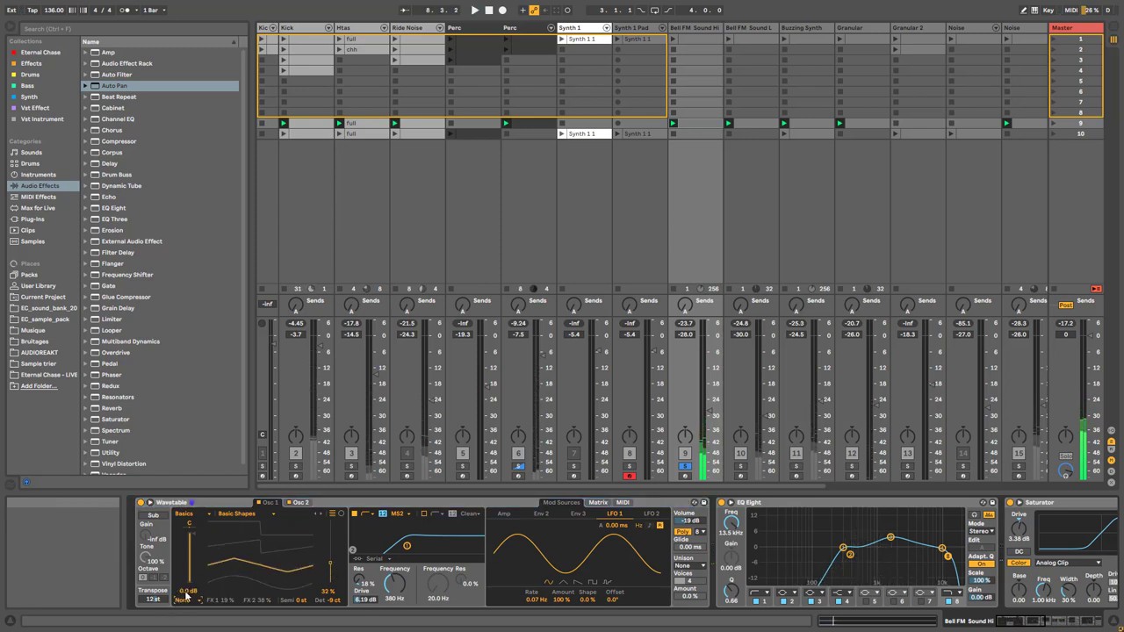
left_click(188, 601)
left_click(181, 573)
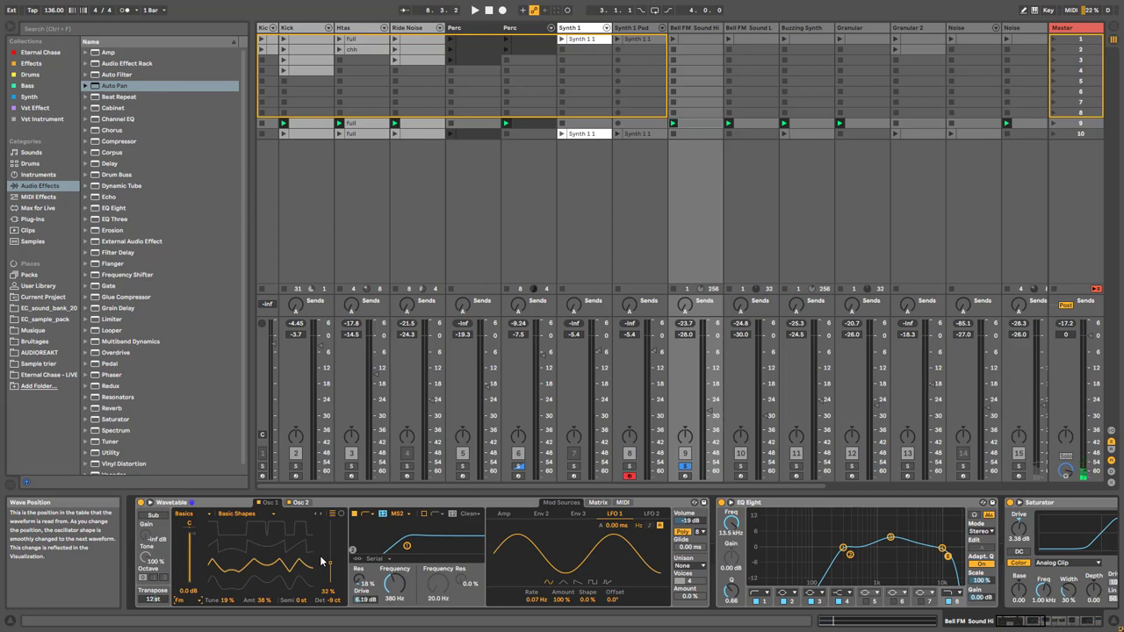
Start playback and set the Osc 1 wave position to 33% in Bell FM Sound Hi's Wavetable
key("space")
mouse_move(331, 550)
left_mouse_down()
mouse_move(331, 501)
mouse_move(332, 539)
mouse_move(346, 542)
left_mouse_up()
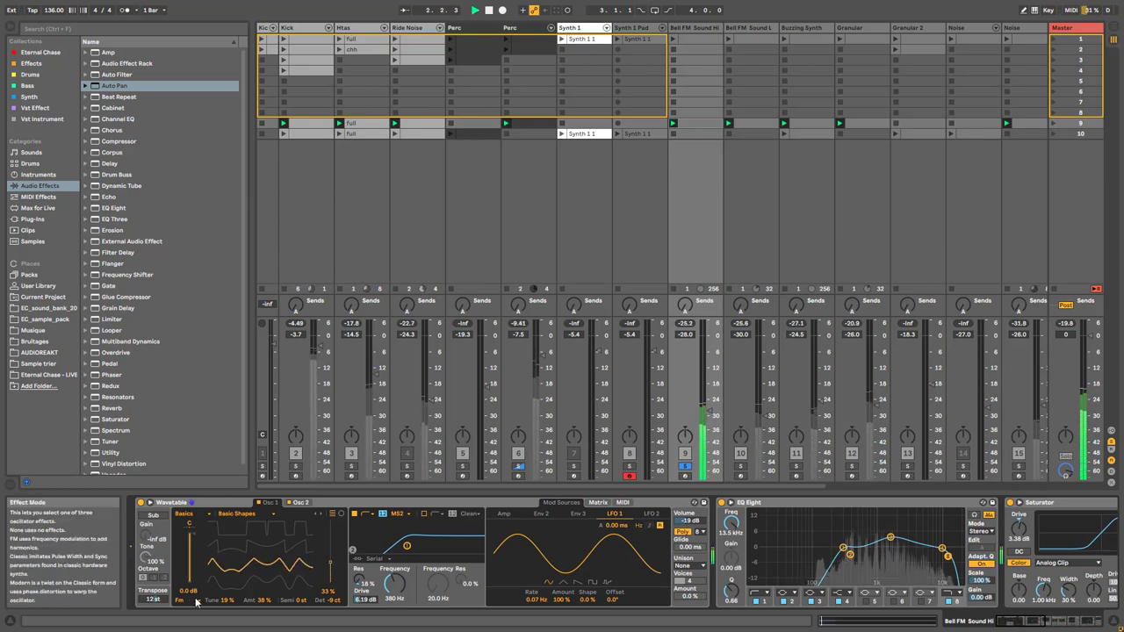
Examine the Wavetable's modulation matrix alongside the Osc 1 and Osc 2 settings
left_click(598, 503)
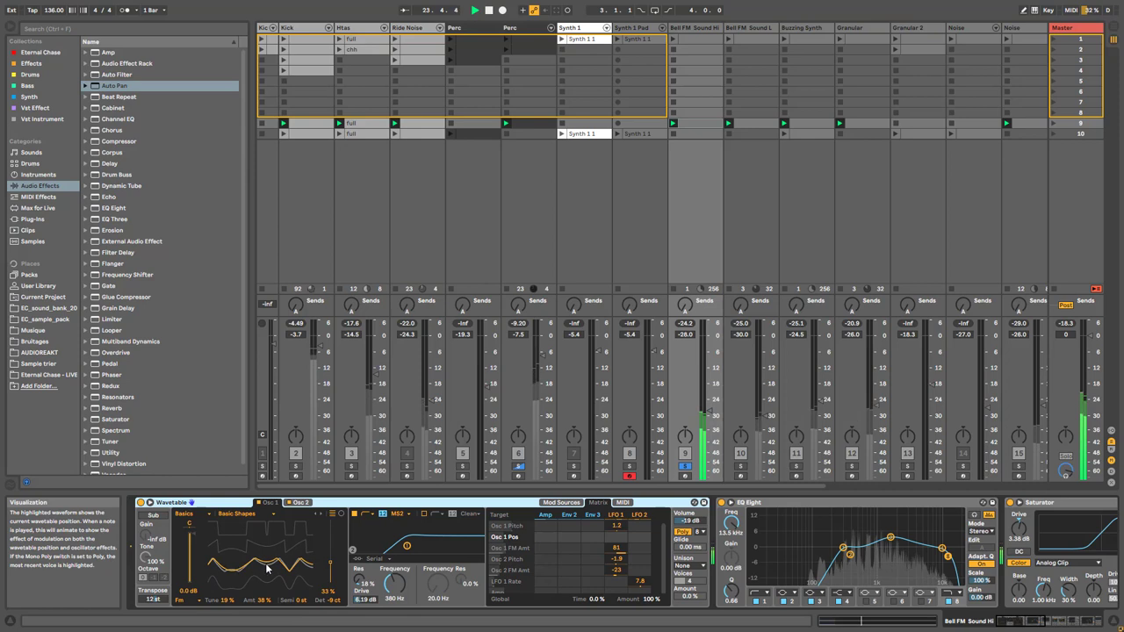
scroll(621, 566, "down", 1)
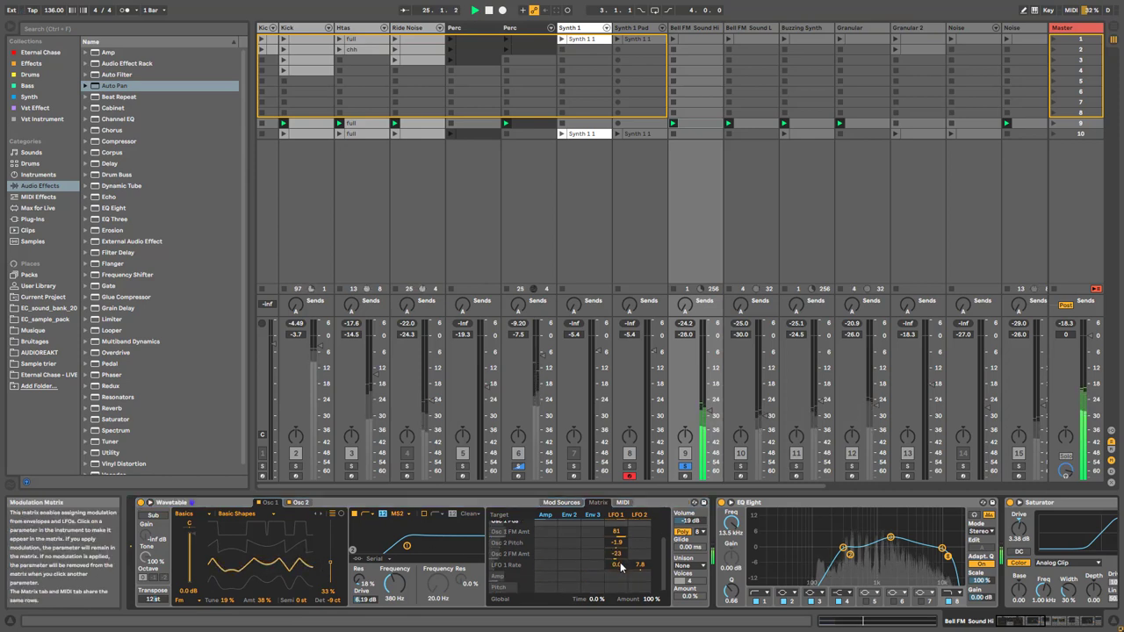
left_click(299, 502)
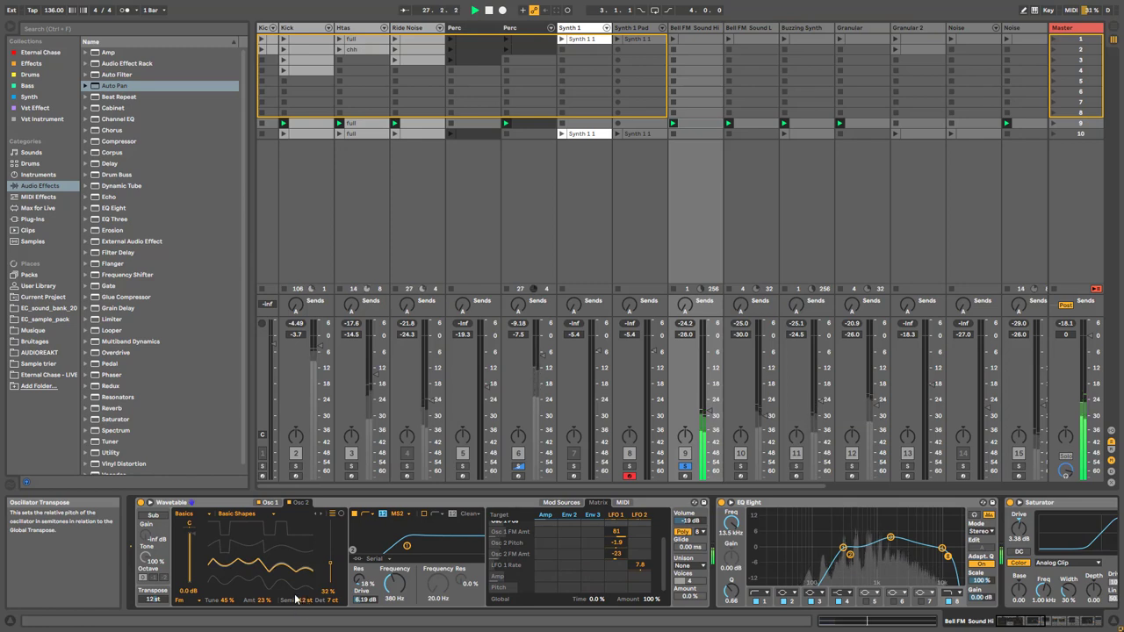
scroll(303, 600, "down", 14)
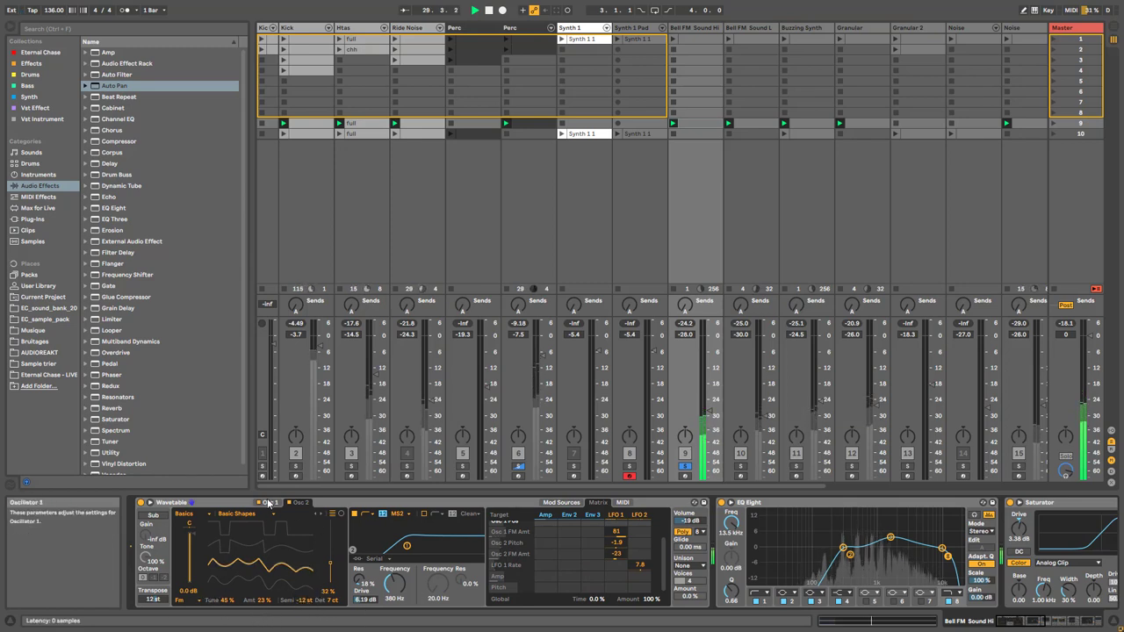
left_click(299, 504)
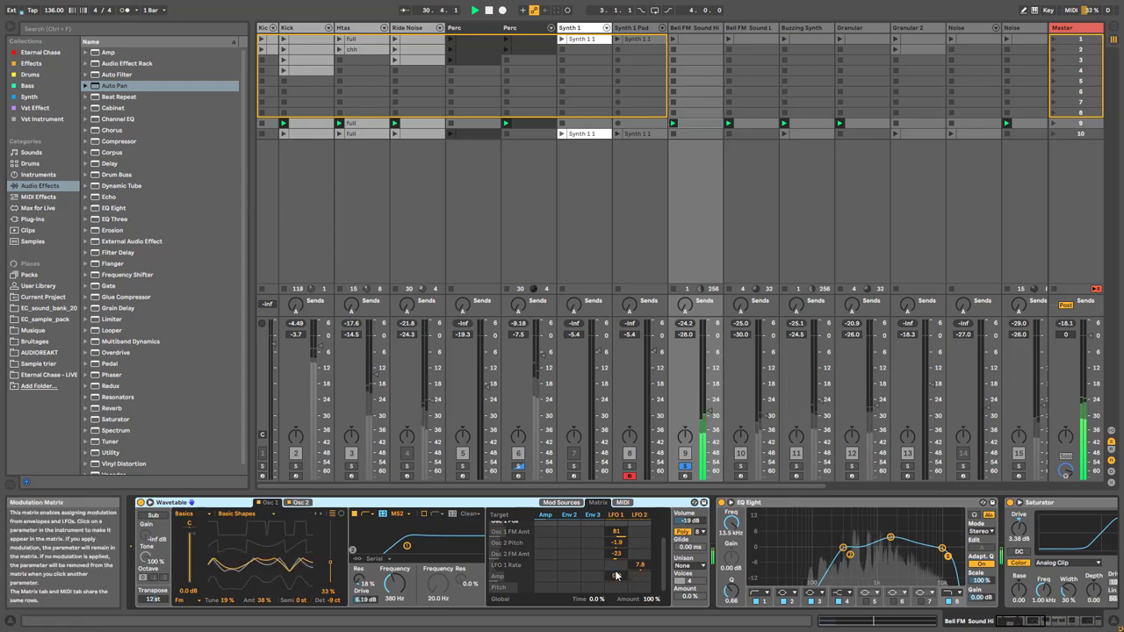
Compare the LFO 1 settings with its pitch and FM amount assignments in the Wavetable's modulation matrix
scroll(612, 539, "up", 1)
left_click(618, 522)
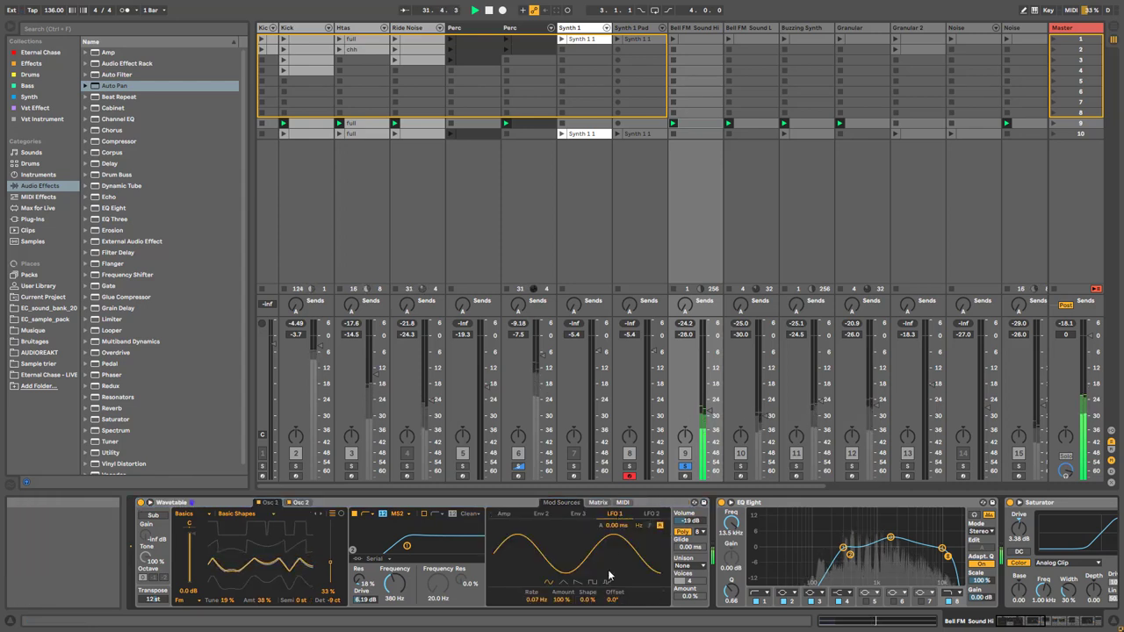
left_click(596, 503)
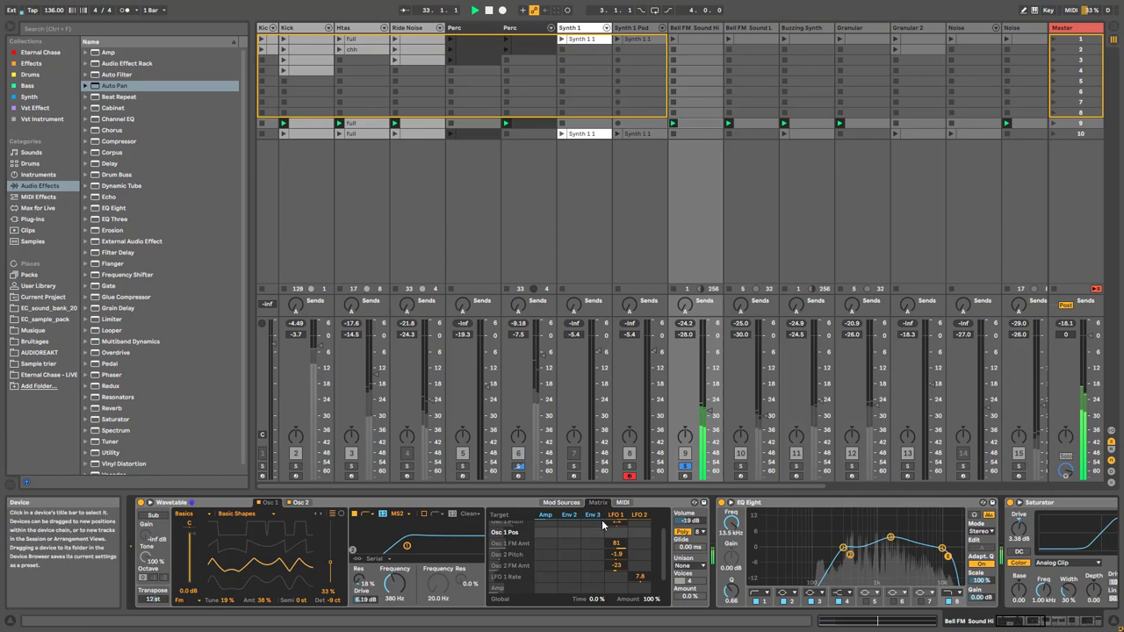
left_click_drag(638, 578, 614, 564)
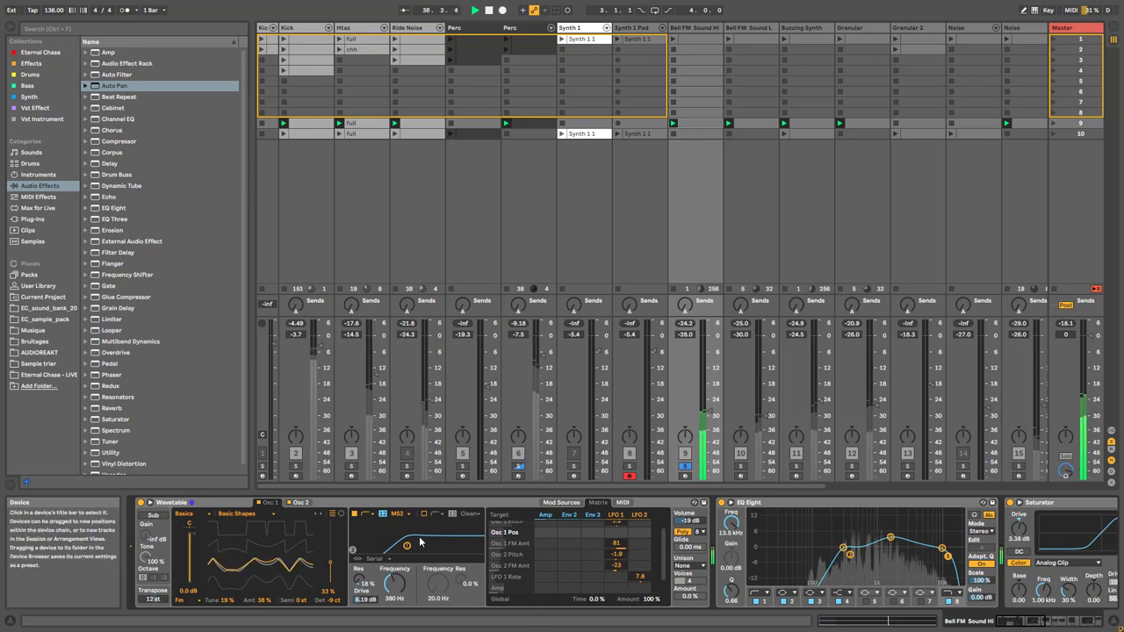
left_click(638, 517)
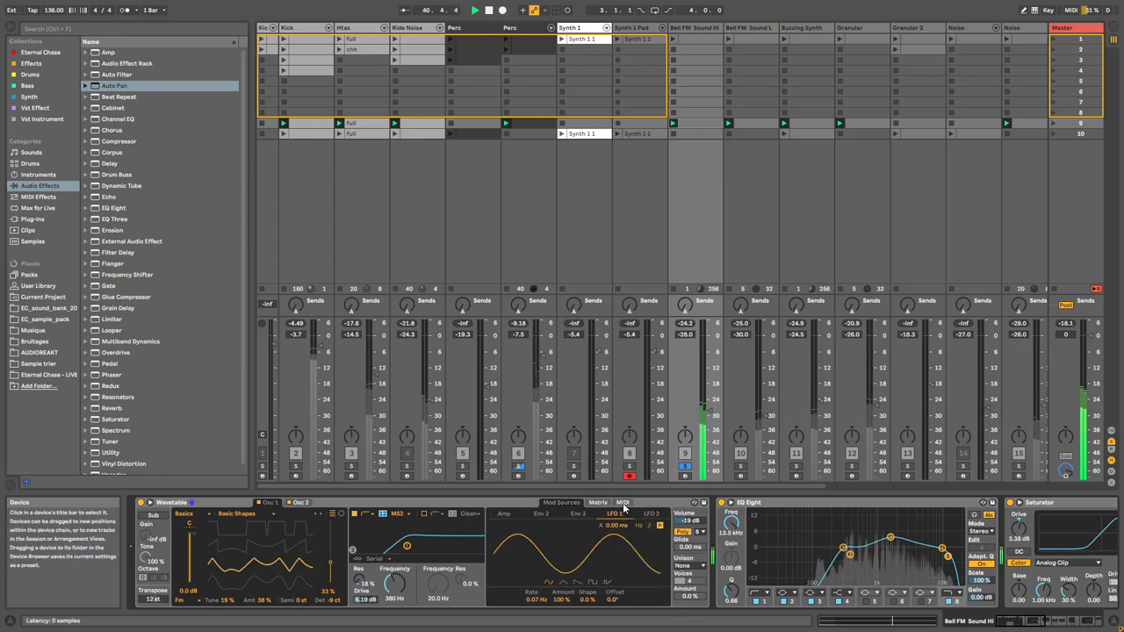
Examine LFO 2's waveform and its LFO 1 Rate assignment in the Wavetable's modulation matrix
left_click(598, 502)
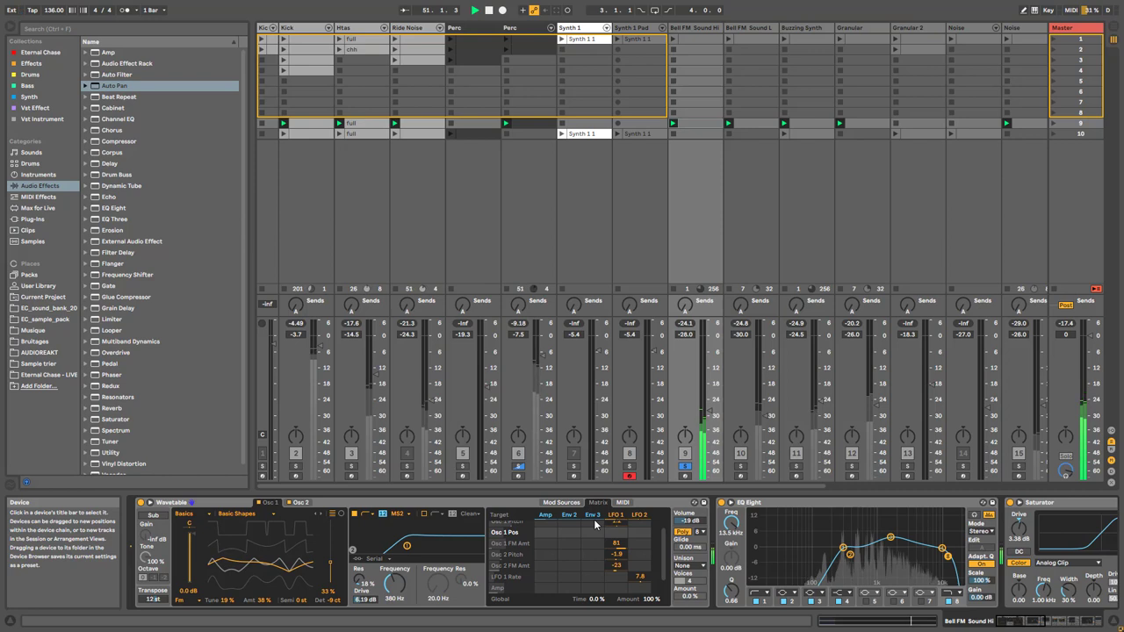
left_click(638, 515)
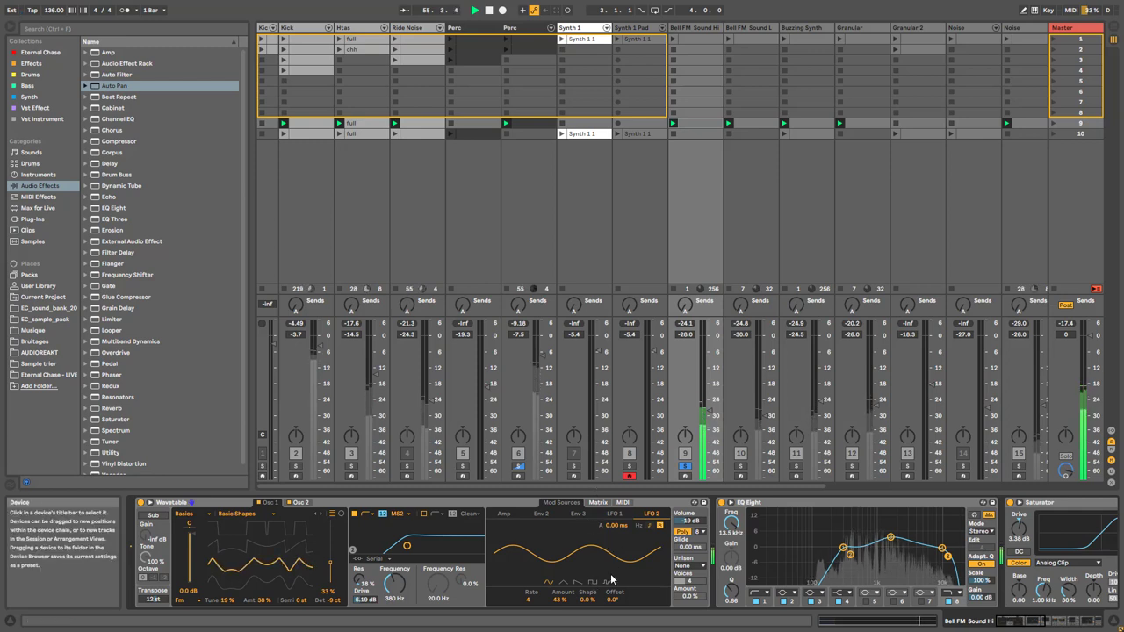
left_click(596, 503)
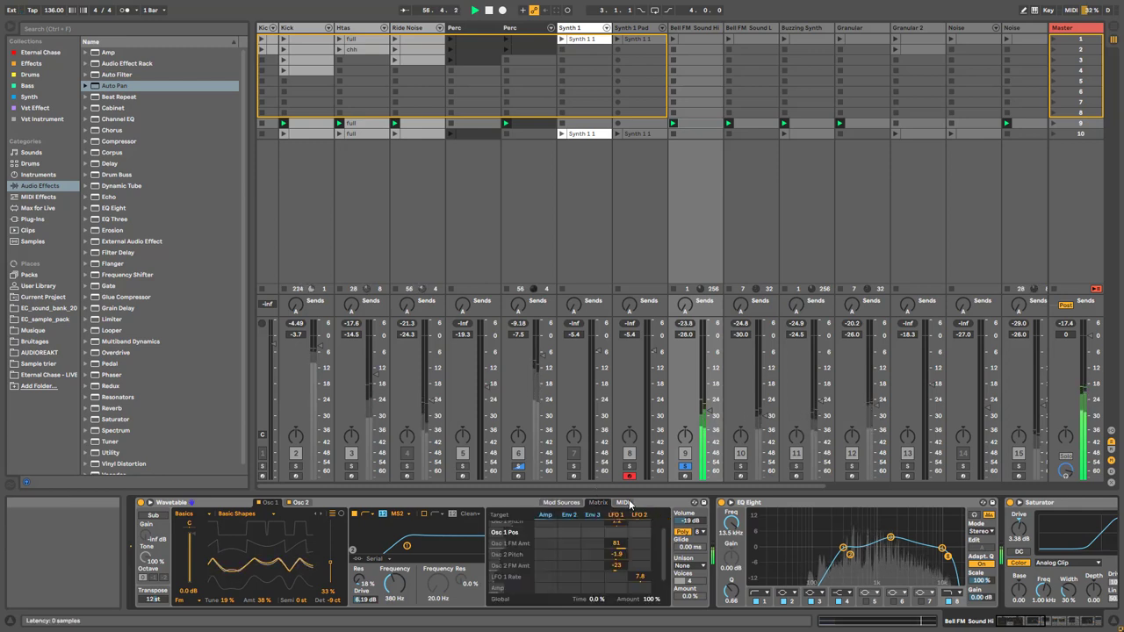
left_click(561, 502)
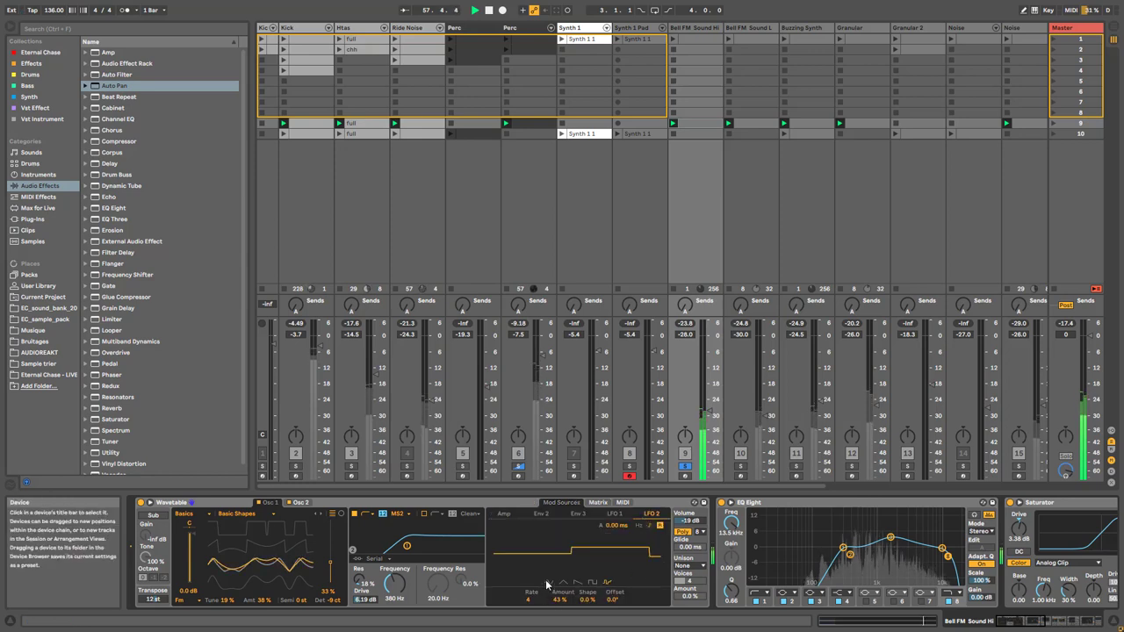
left_click(602, 502)
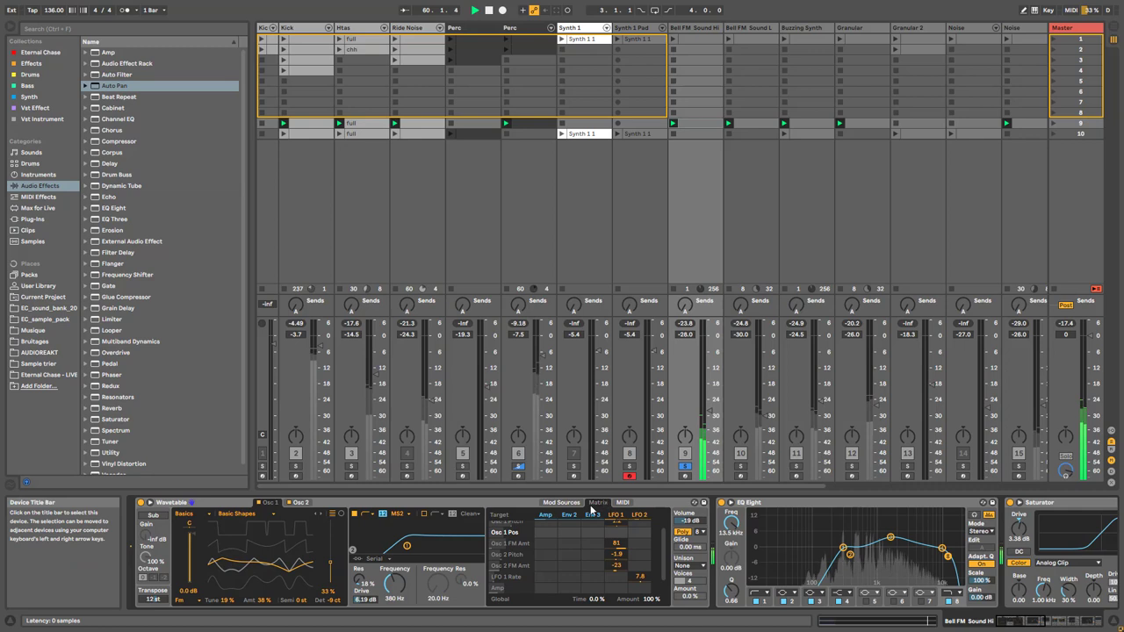
Sweep the Wavetable's Filter 1 frequency during playback and settle it at 606 Hz
scroll(617, 555, "up", 1)
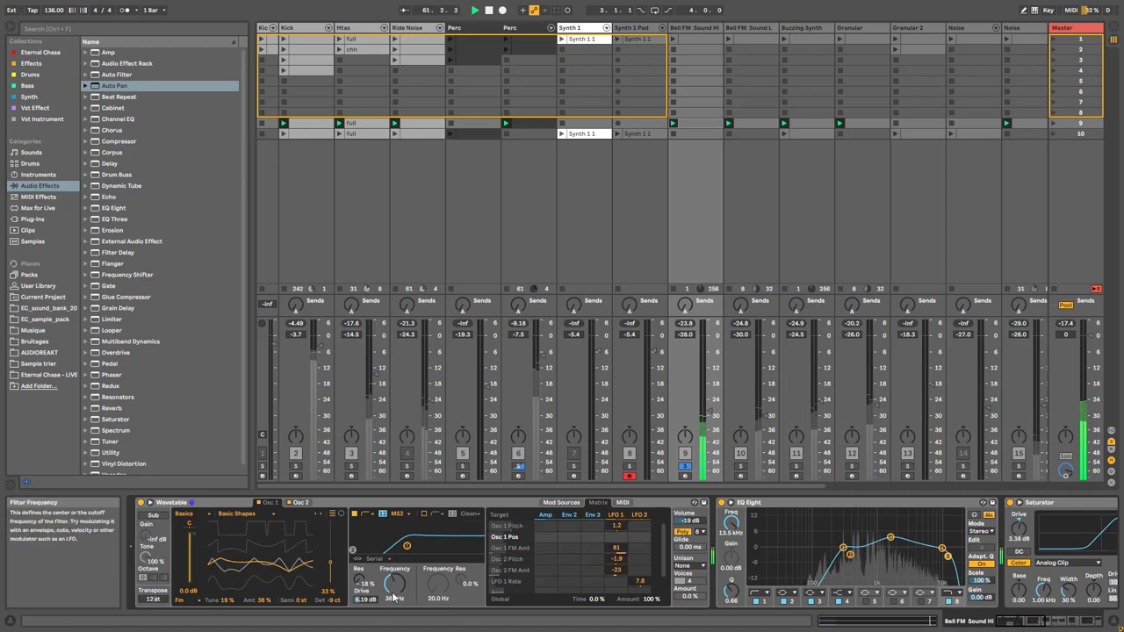
scroll(543, 584, "down", 3)
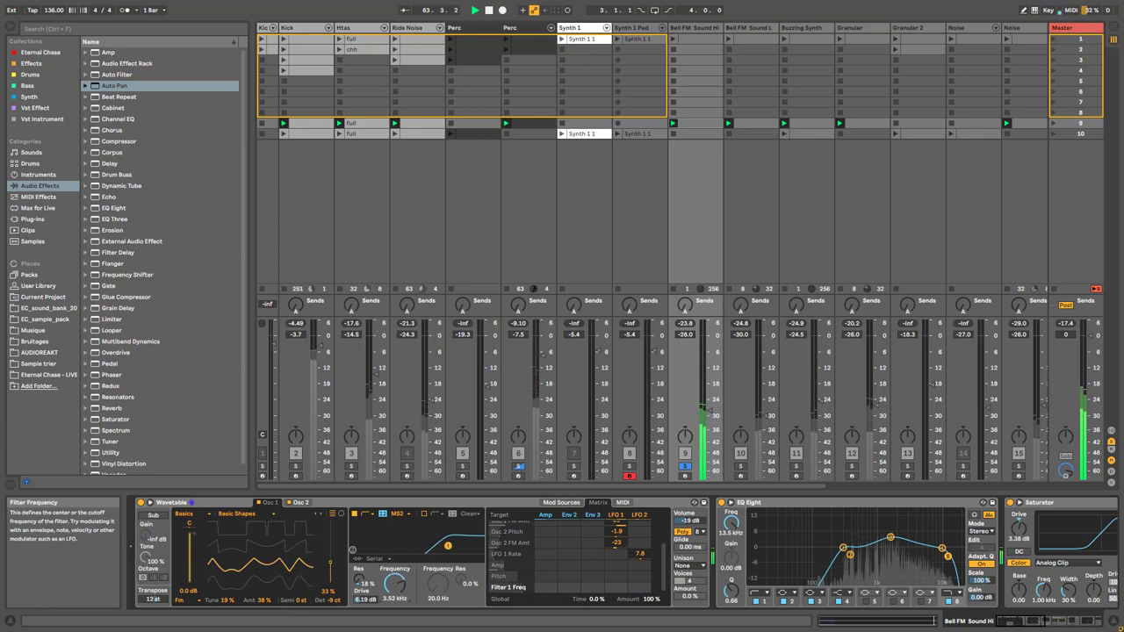
left_click_drag(395, 581, 394, 561)
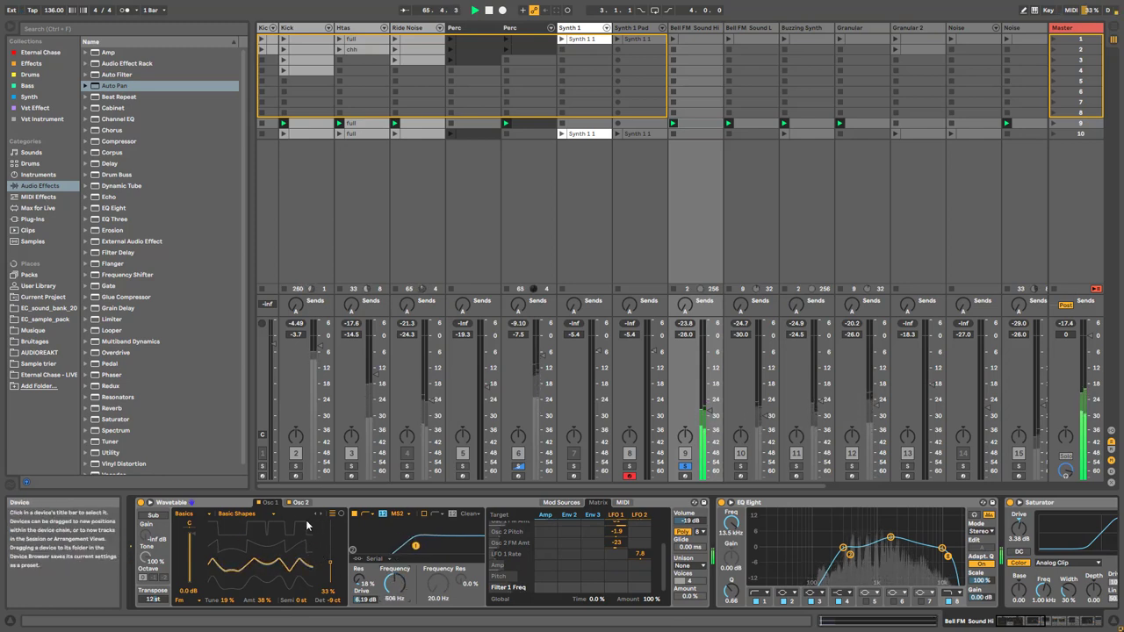
Bypass the Reverb, Saturator, Auto Filter and second EQ Eight on Bell FM Sound Hi to hear the dry sound
left_click(1038, 621)
left_click_drag(1038, 621, 1049, 621)
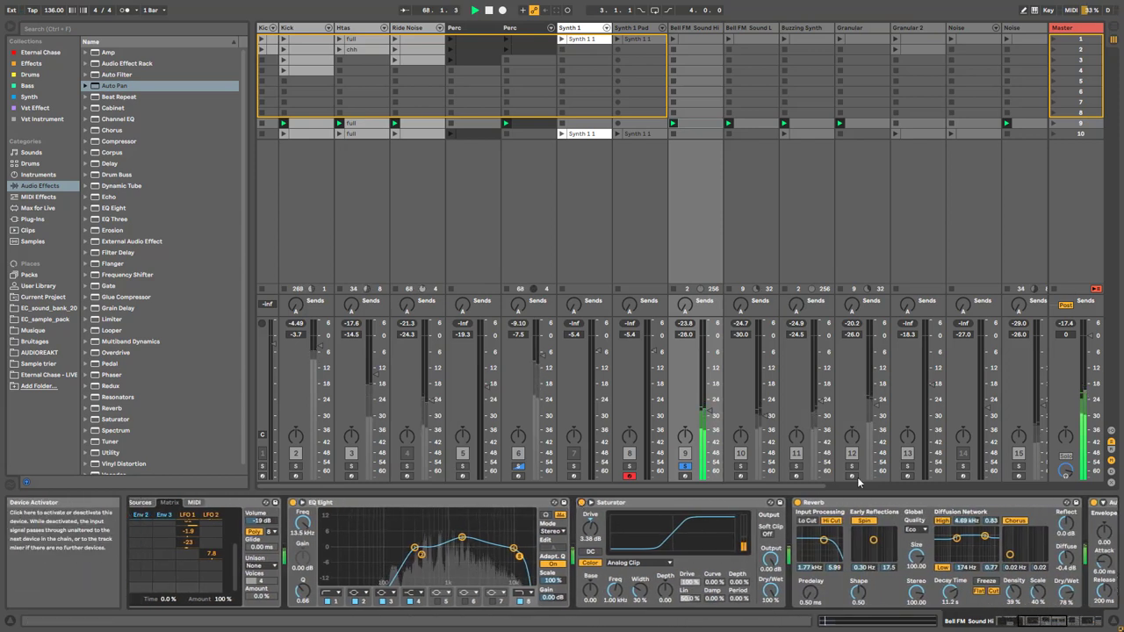
key("0")
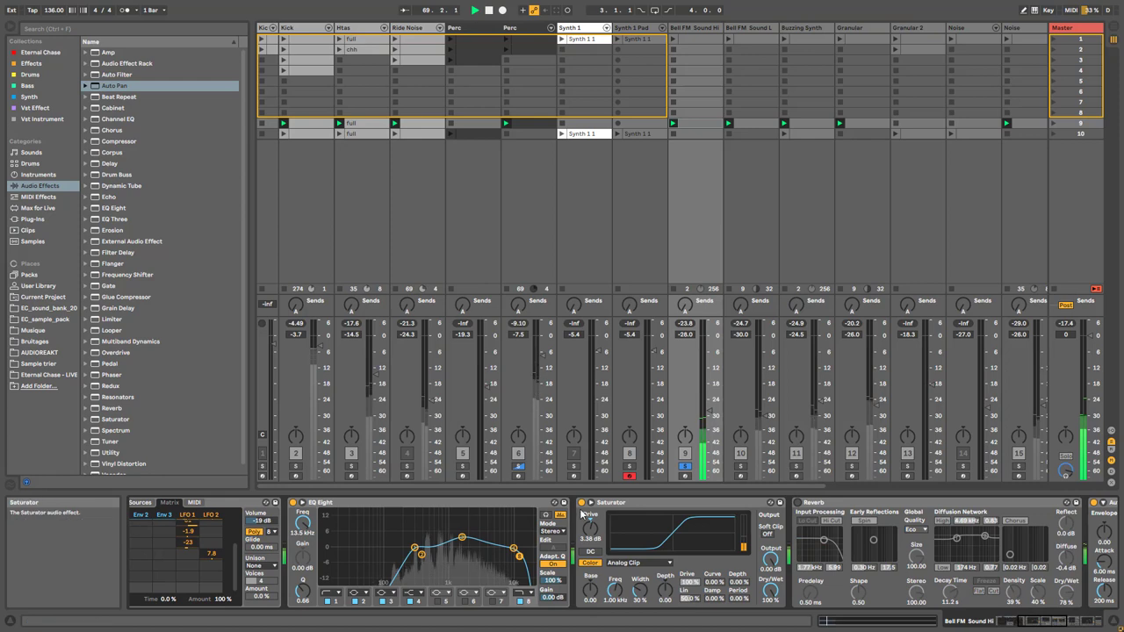
left_click(1066, 621)
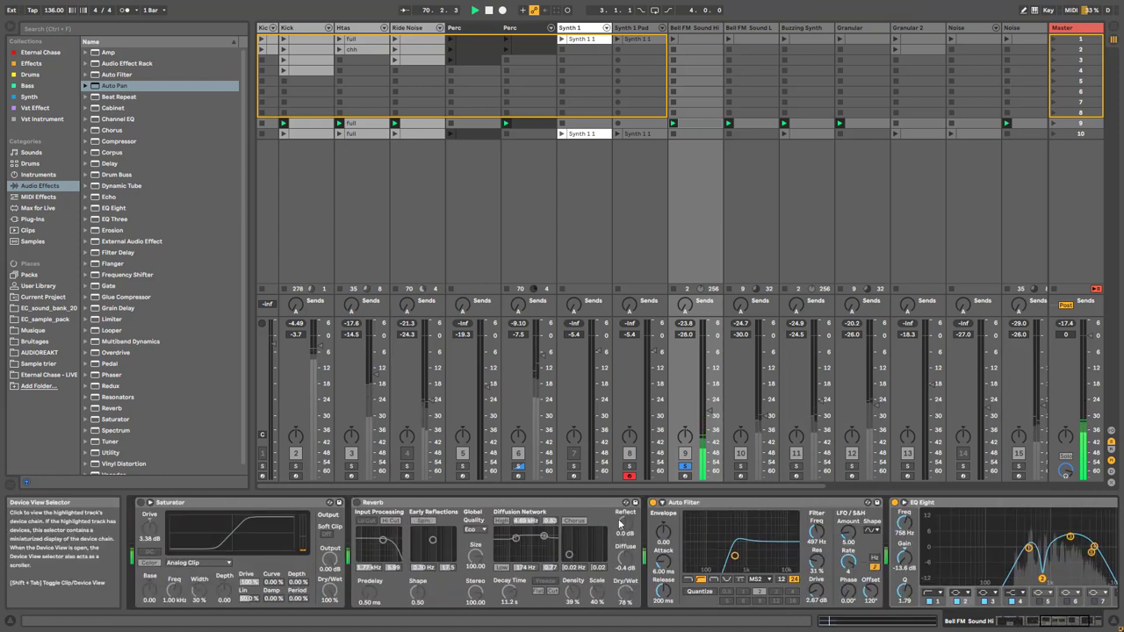
key("0")
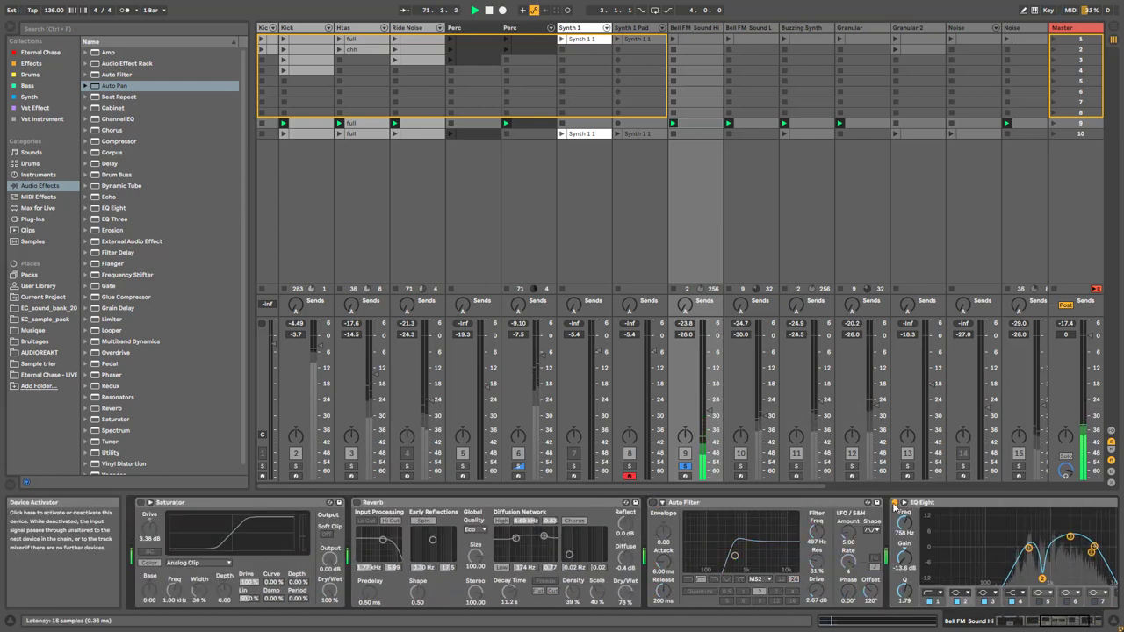
left_click(1095, 623)
Re-enable the Saturator, Reverb, Auto Filter and second EQ Eight one after another on Bell FM Sound Hi
left_click_drag(1094, 624, 1018, 623)
left_click(668, 503)
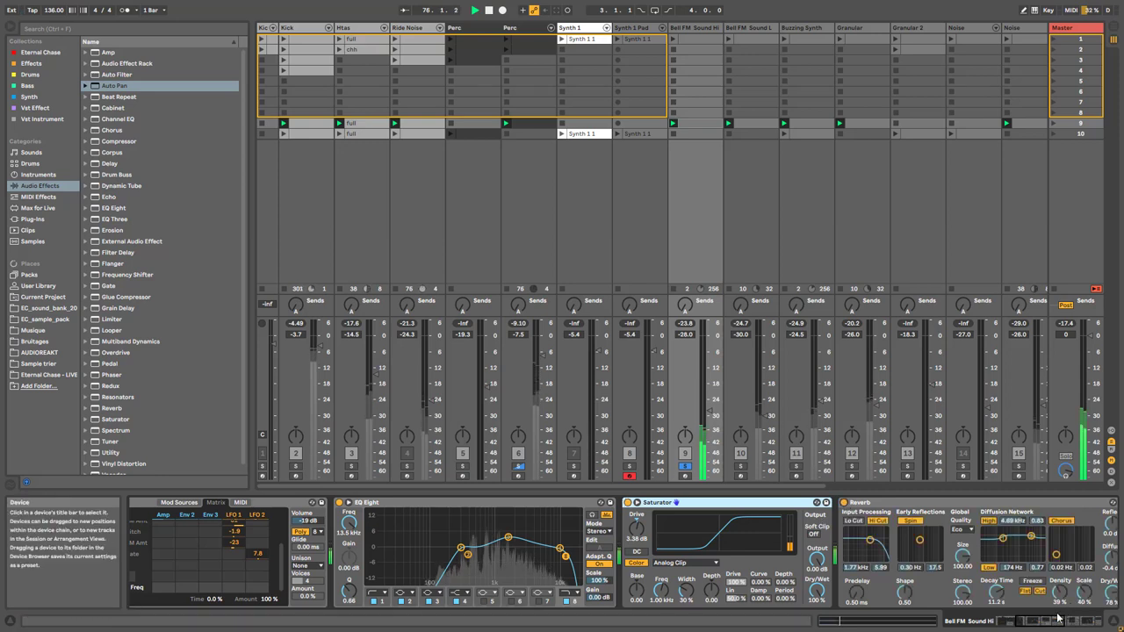
scroll(933, 598, "right", 5)
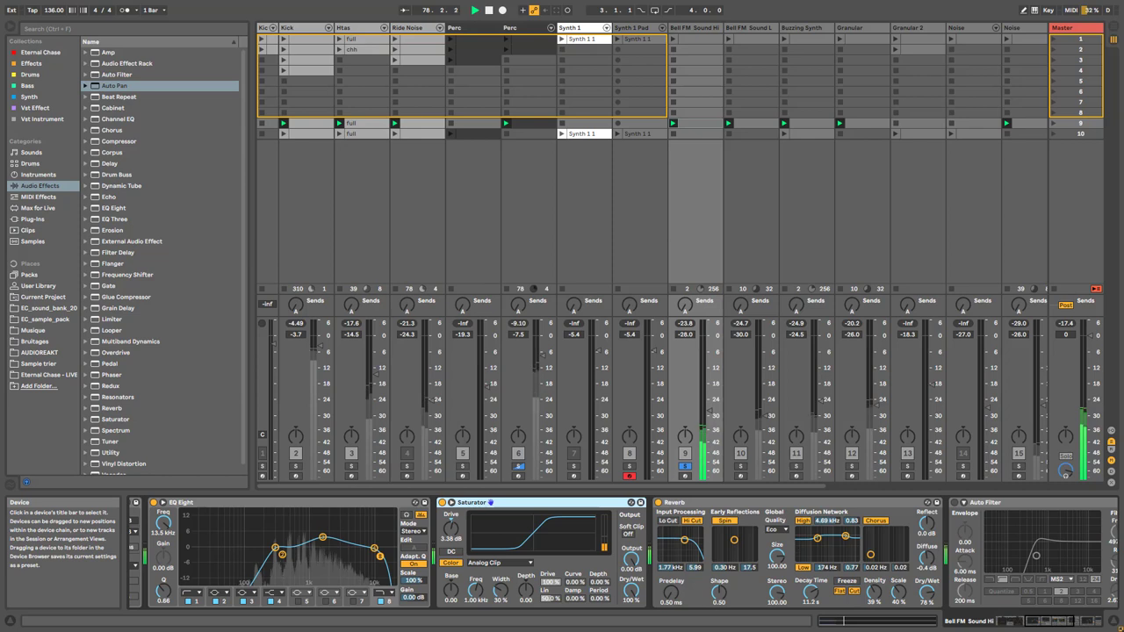
left_click(1053, 622)
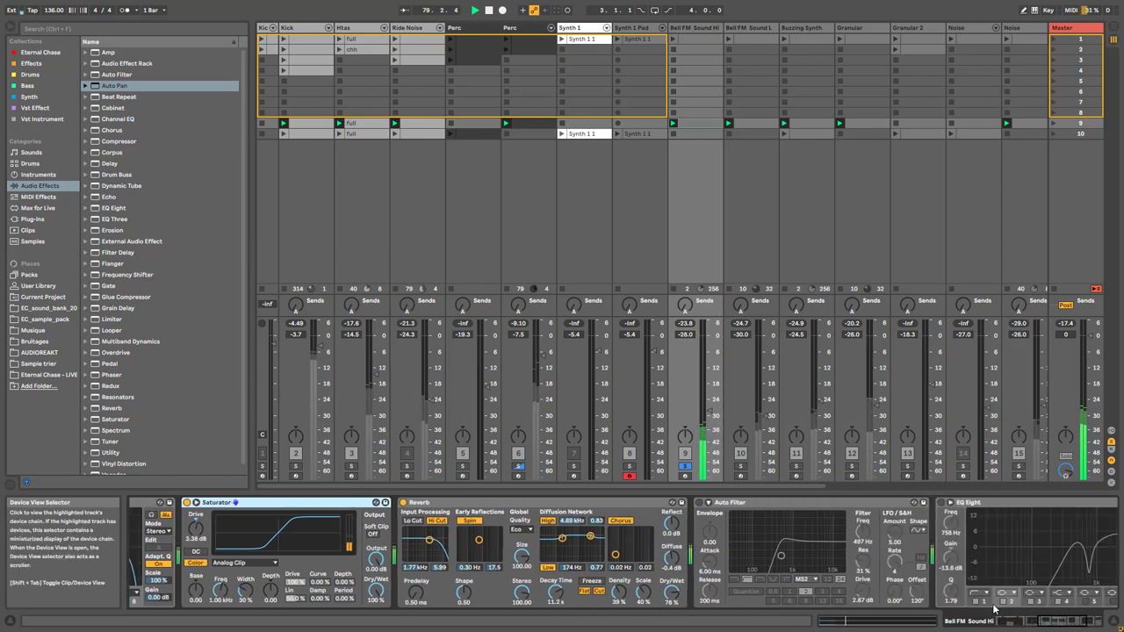
left_click(697, 504)
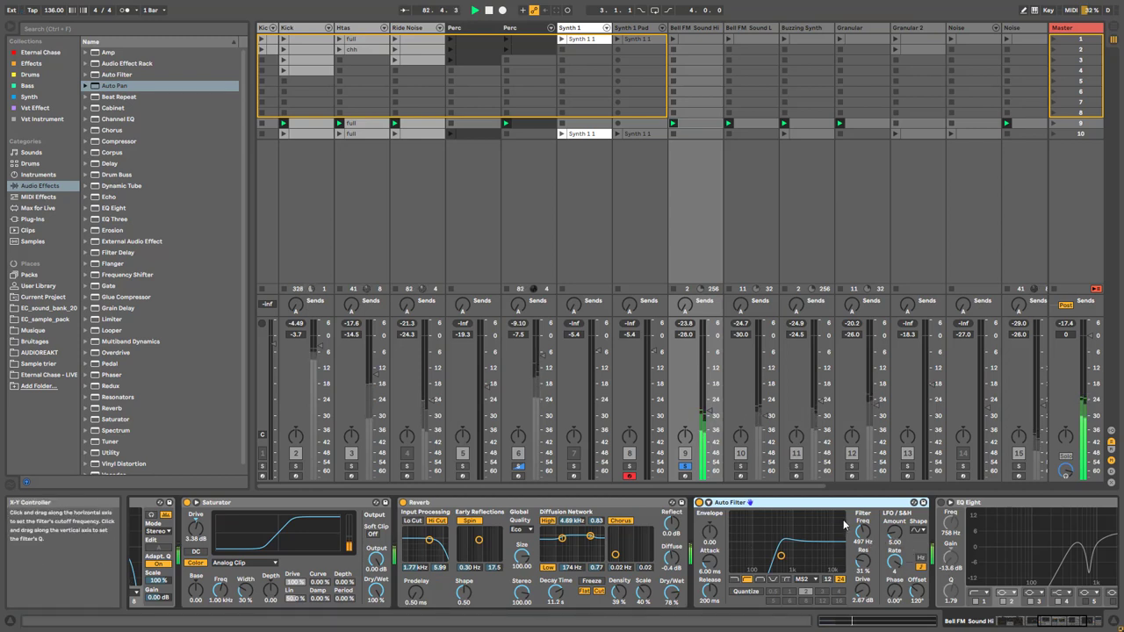
scroll(746, 553, "right", 5)
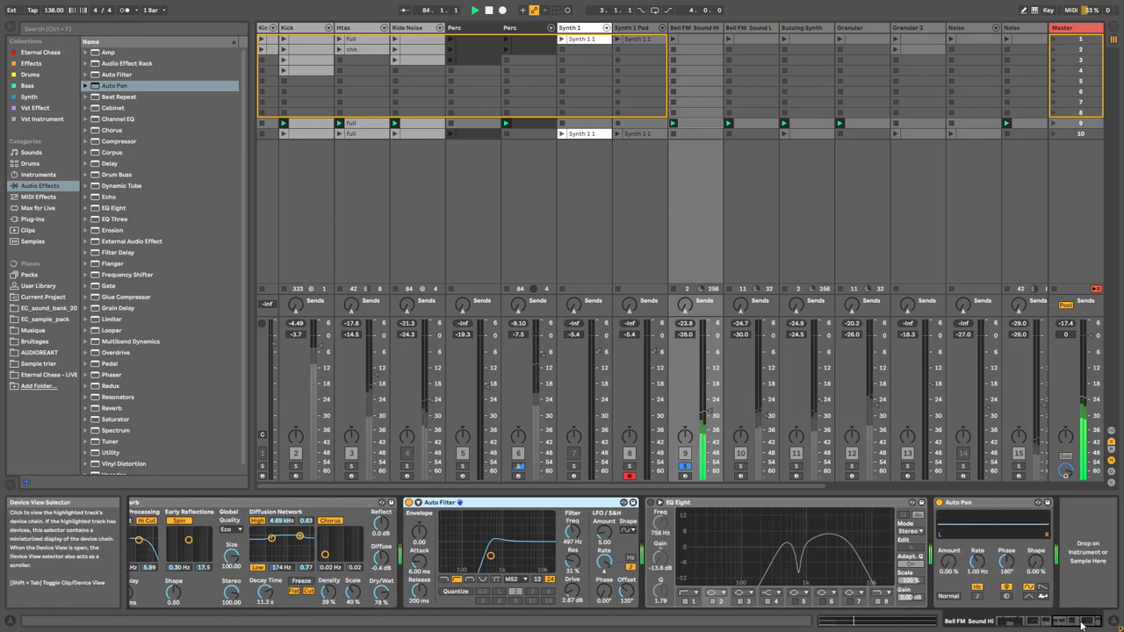
left_click(673, 516)
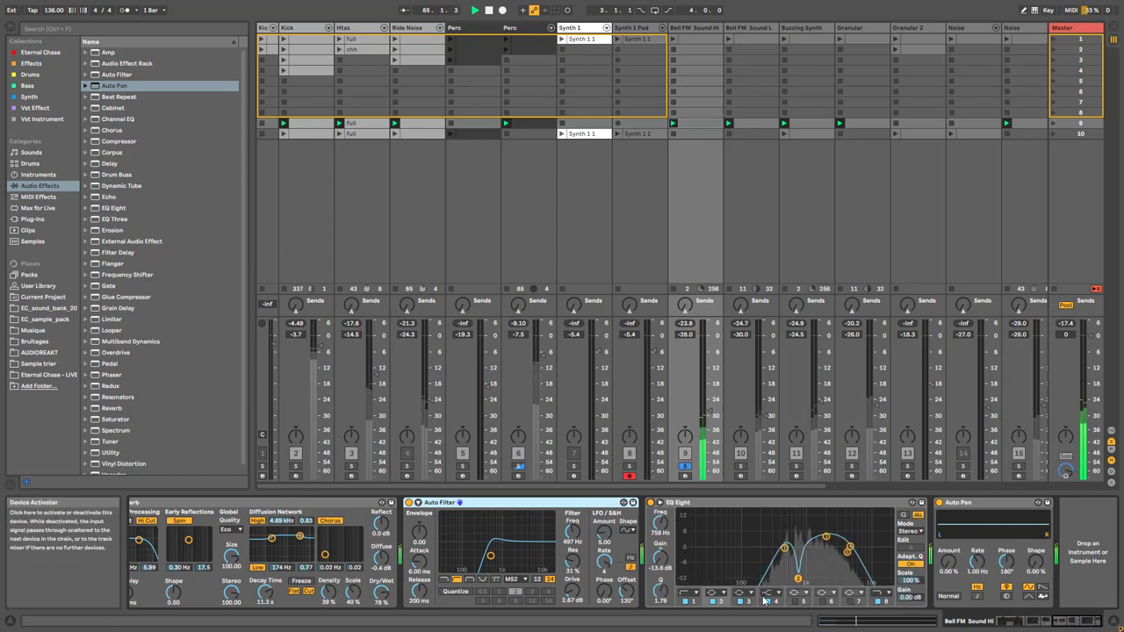
Compare the second EQ Eight's sound with band 2 off and on during playback, leaving the band enabled
left_click(710, 602)
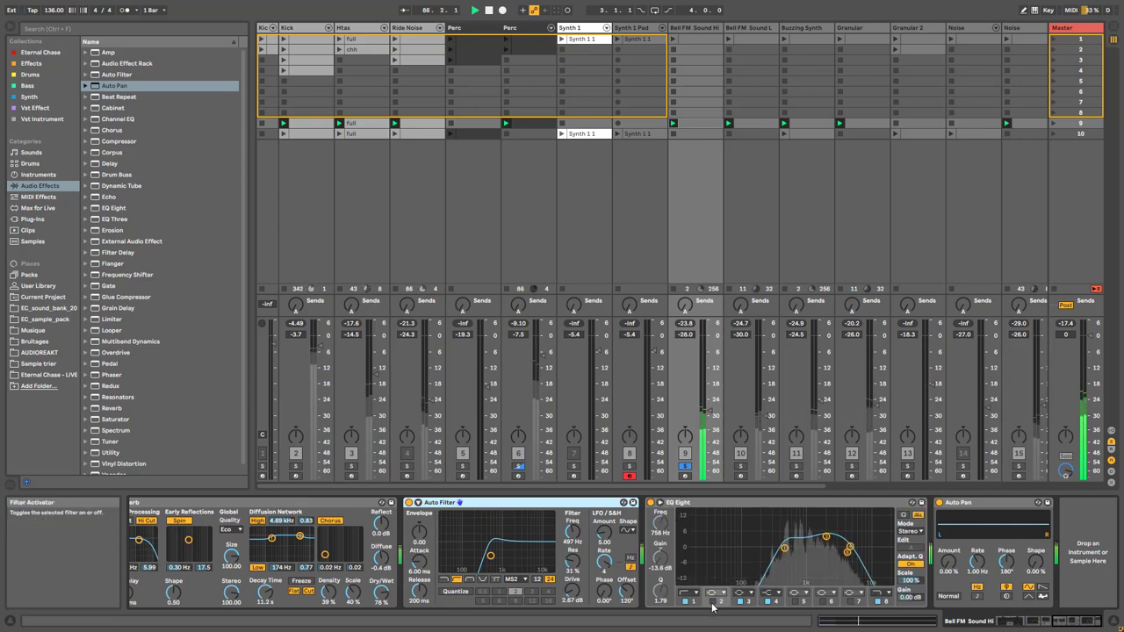
left_click(711, 602)
key("space")
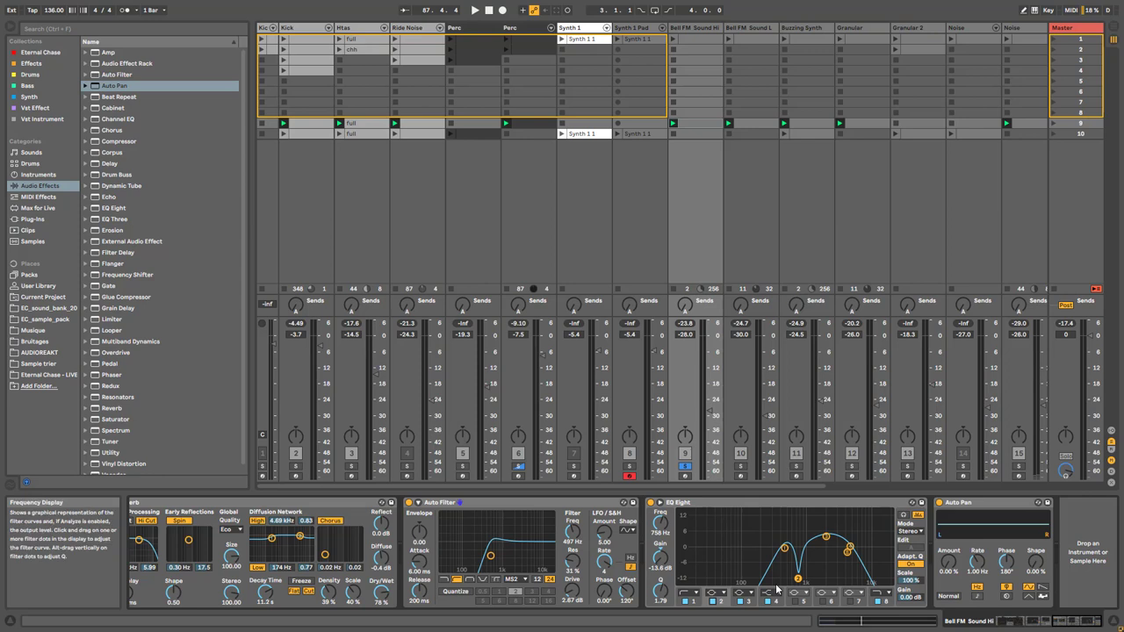
key("space")
left_click(713, 603)
left_click(713, 604)
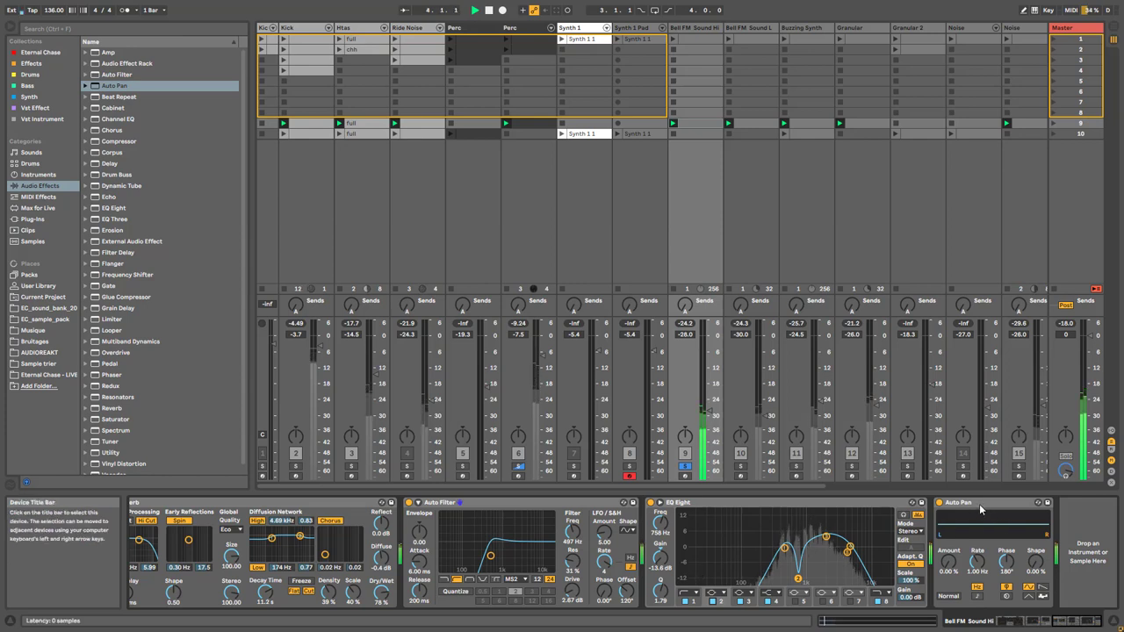
Try the Auto Pan at an amount of 33.5% and delete the device from Bell FM Sound Hi
left_click_drag(948, 560, 948, 534)
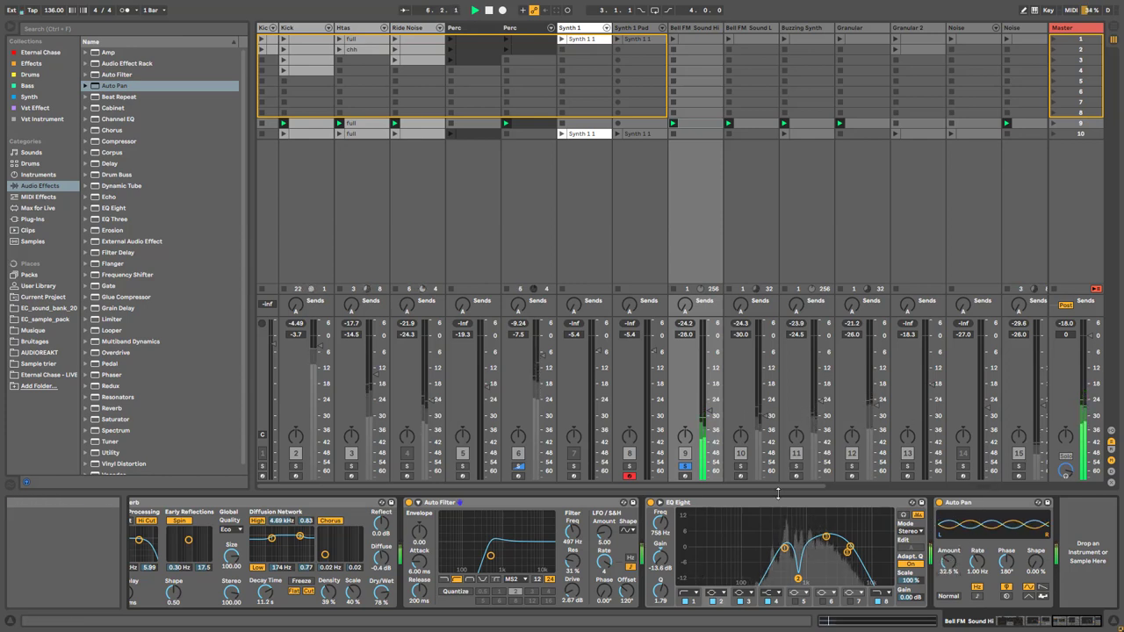
left_click(989, 502)
key("Delete")
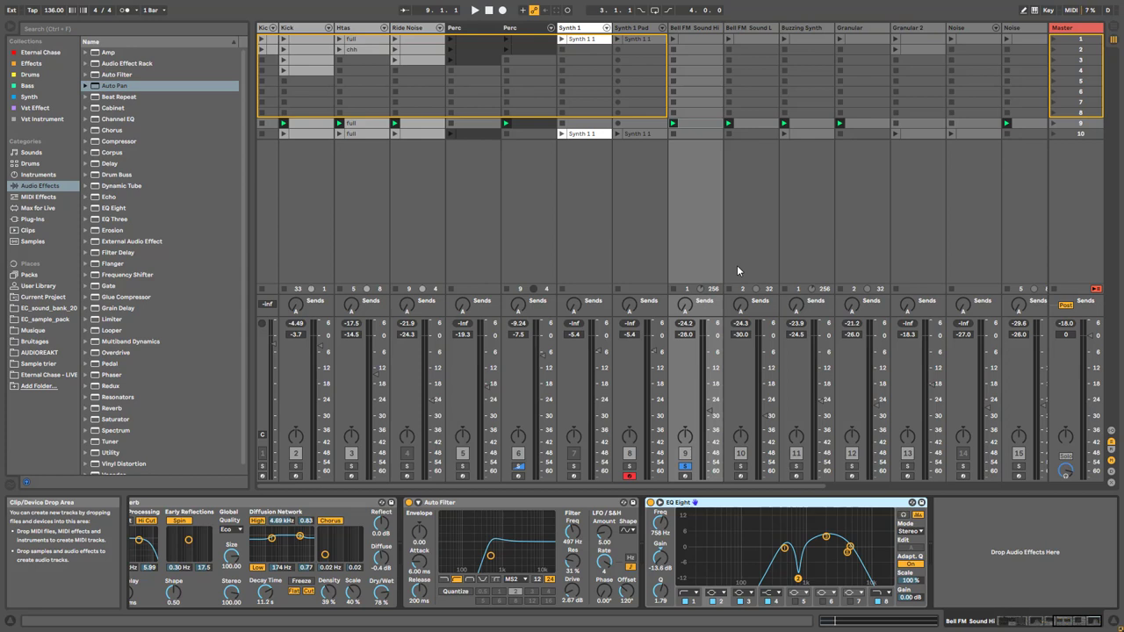
Unsolo and re-solo the Bell FM Sound Hi track with recording armed, and start playback
left_click(685, 466)
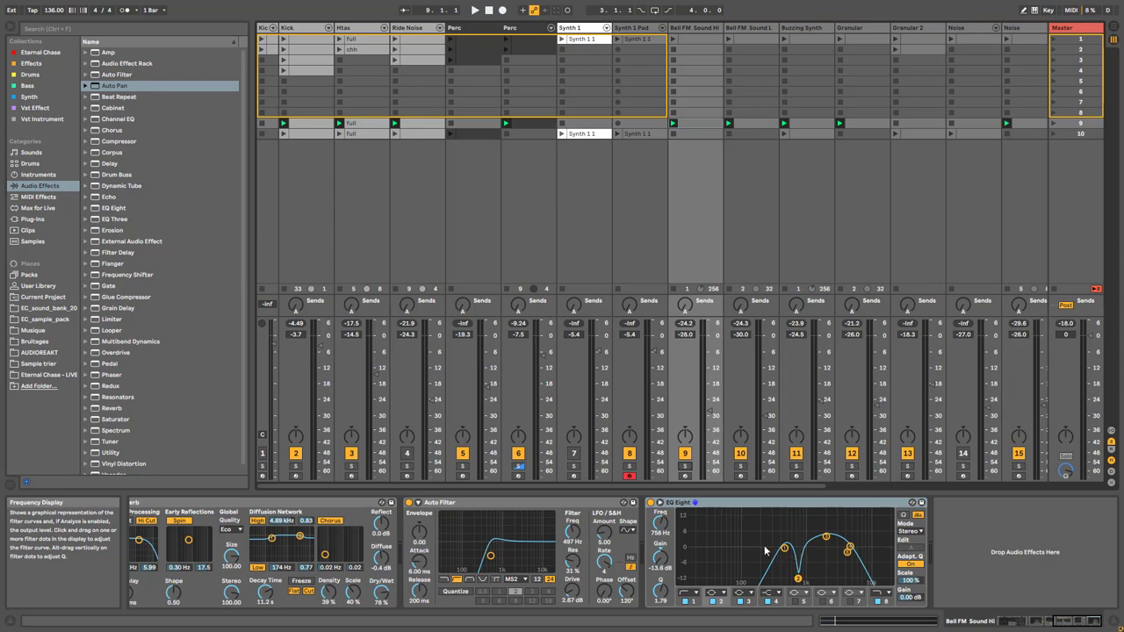
left_click(685, 465)
key("space")
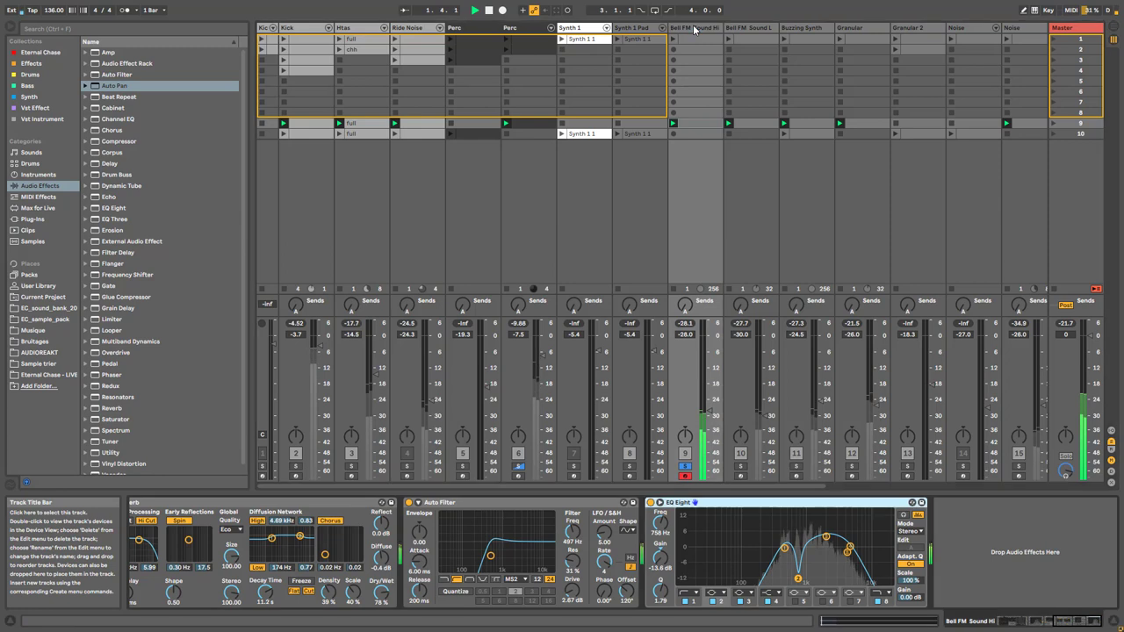
Solo the Bell FM Sound Low track and examine its Wavetable's second oscillator and the end of its effect chain
left_click(740, 465)
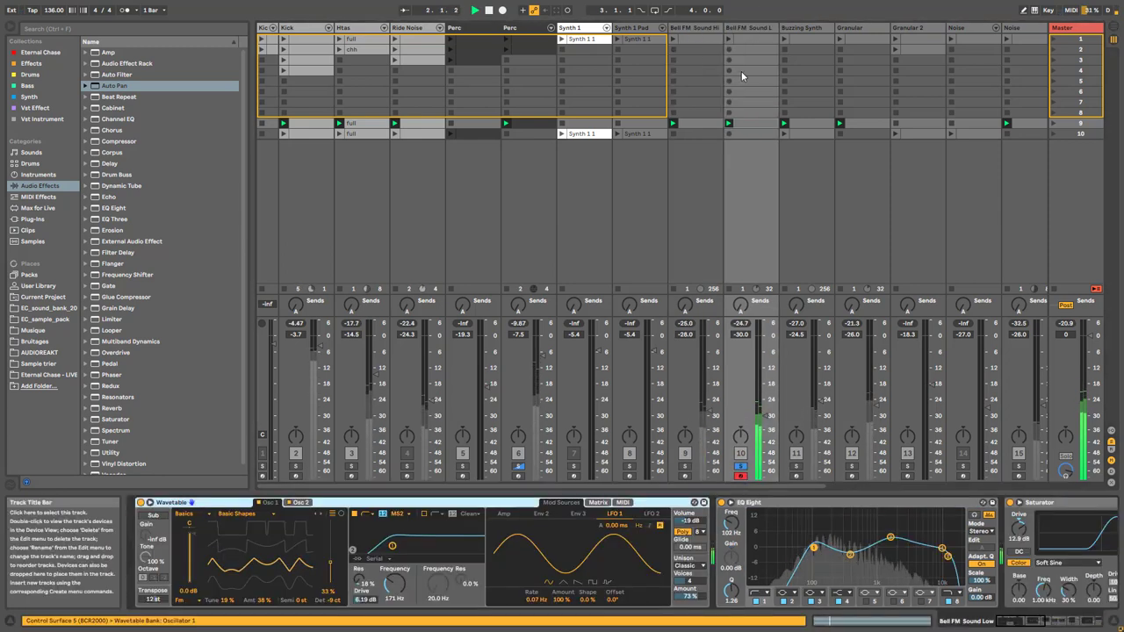
left_click(301, 503)
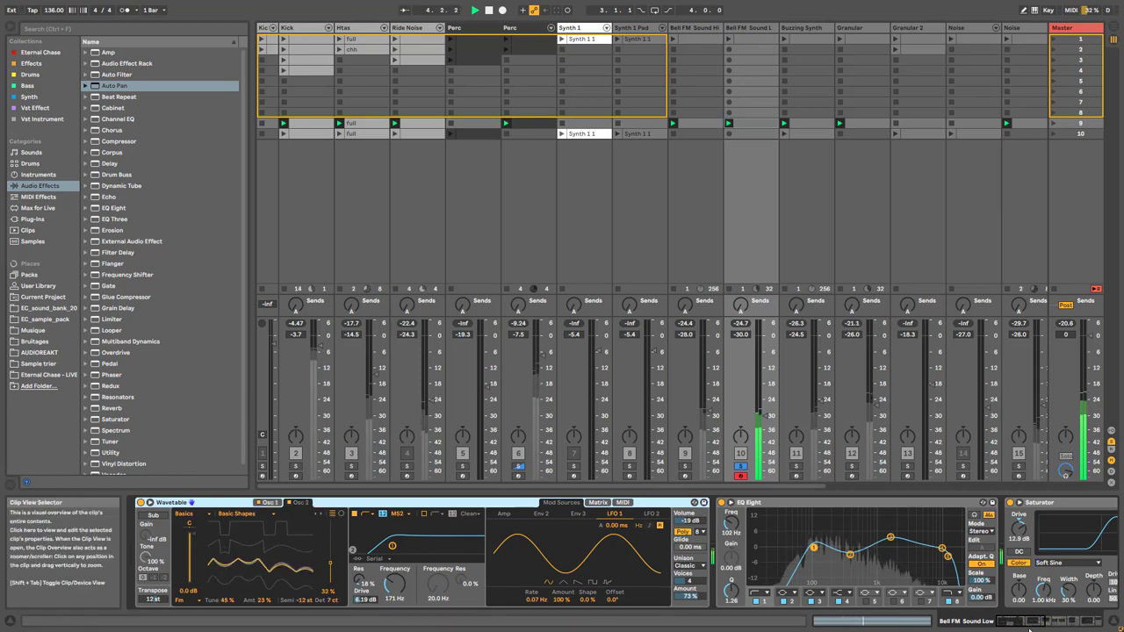
left_click(1077, 623)
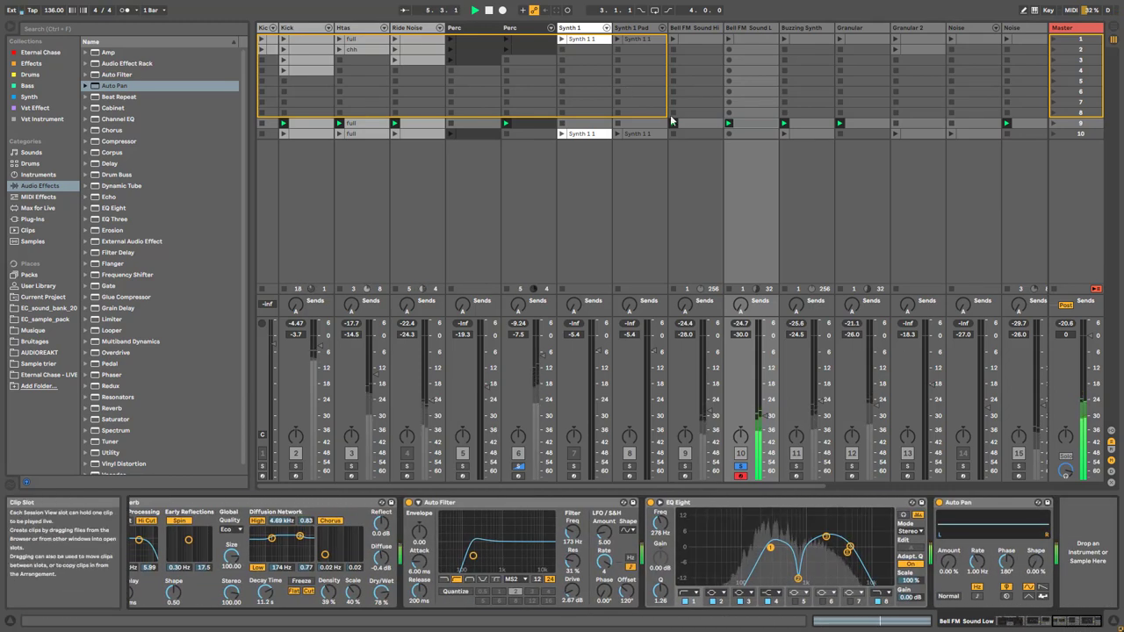
Examine the notes of the row 9 clips on Bell FM Sound Low and Bell FM Sound Hi
double_click(747, 123)
scroll(389, 541, "down", 2)
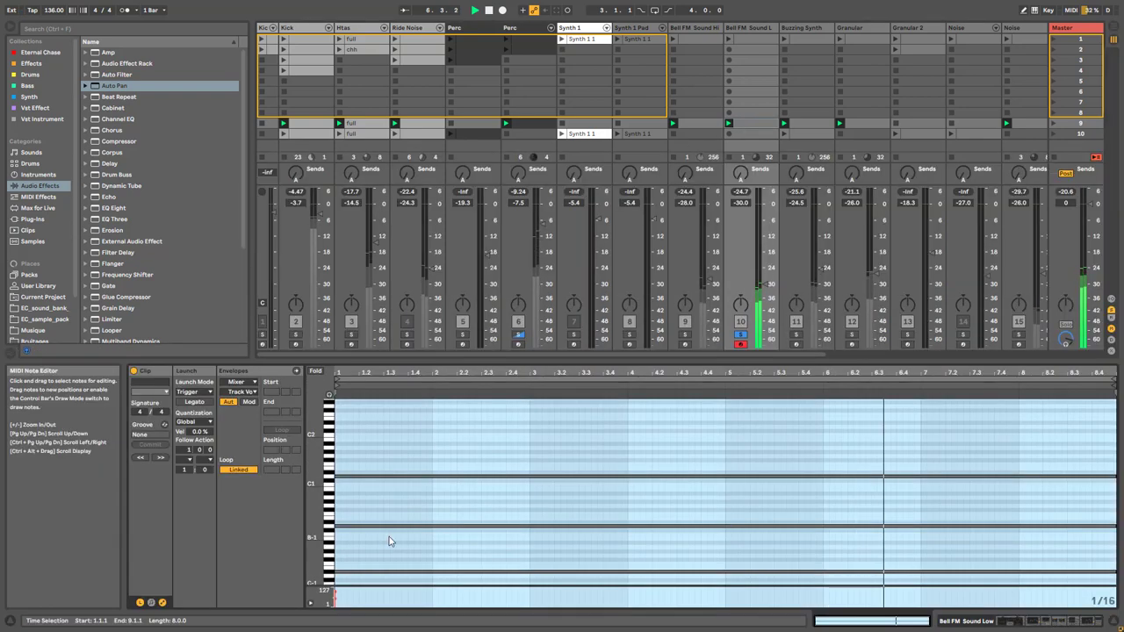
left_click(706, 129)
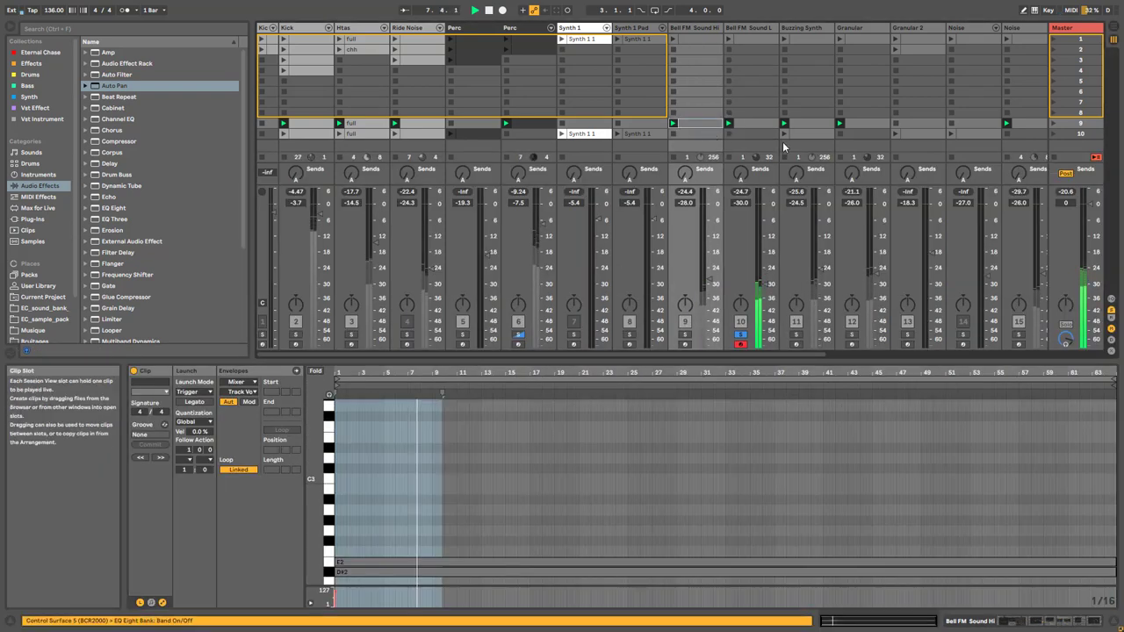
left_click(745, 128)
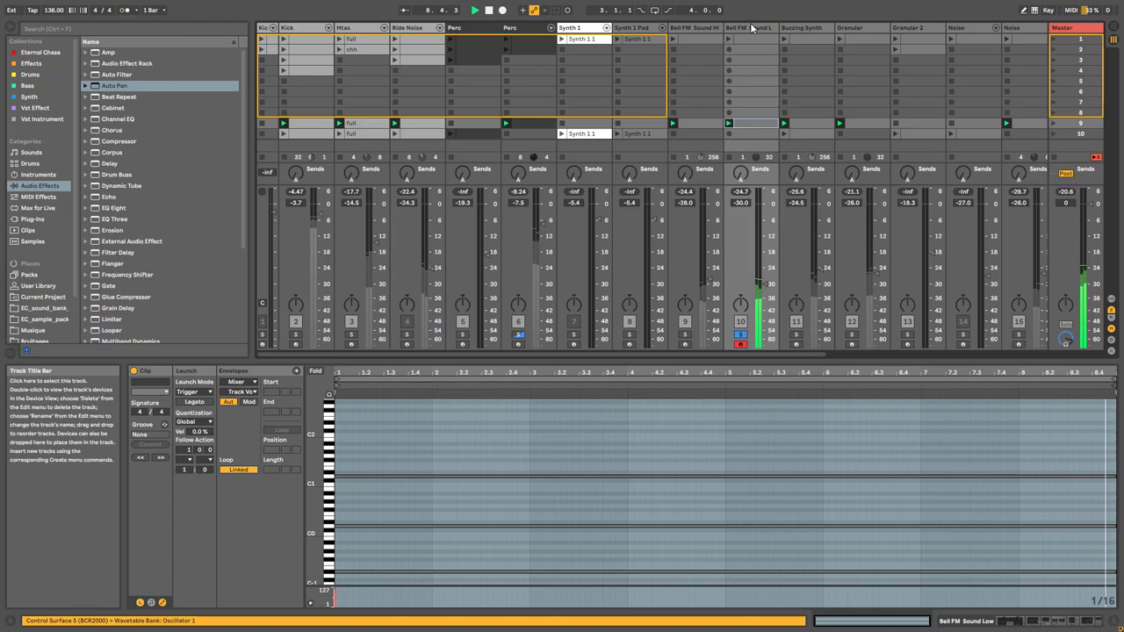
Unsolo Bell FM Sound Low and mute the Htas track and Perc track 6
left_click(742, 334)
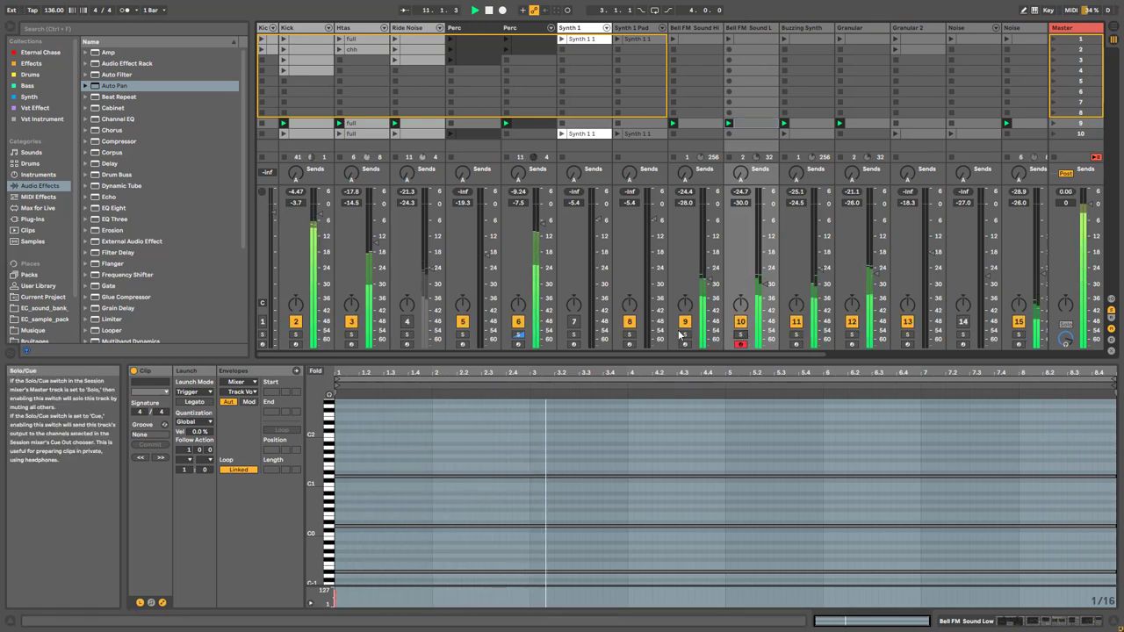
left_click(518, 322)
left_click(352, 322)
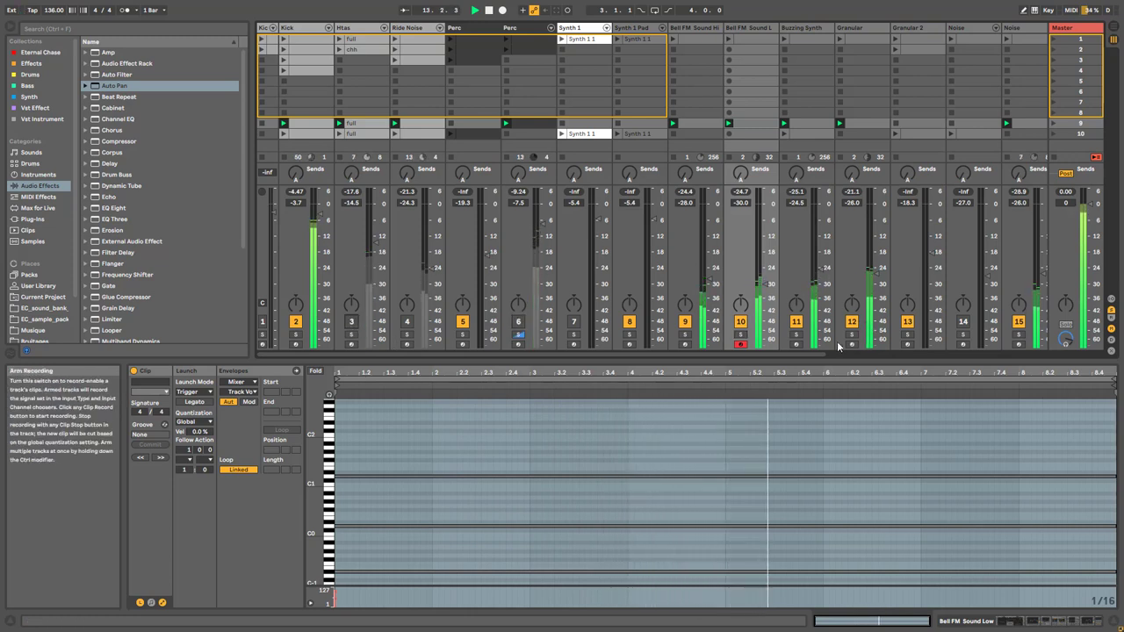
Mute and solo Buzzing Synth and Bell FM Sound Low in turn to compare them during playback, leaving both unsoloed and active
left_click(797, 323)
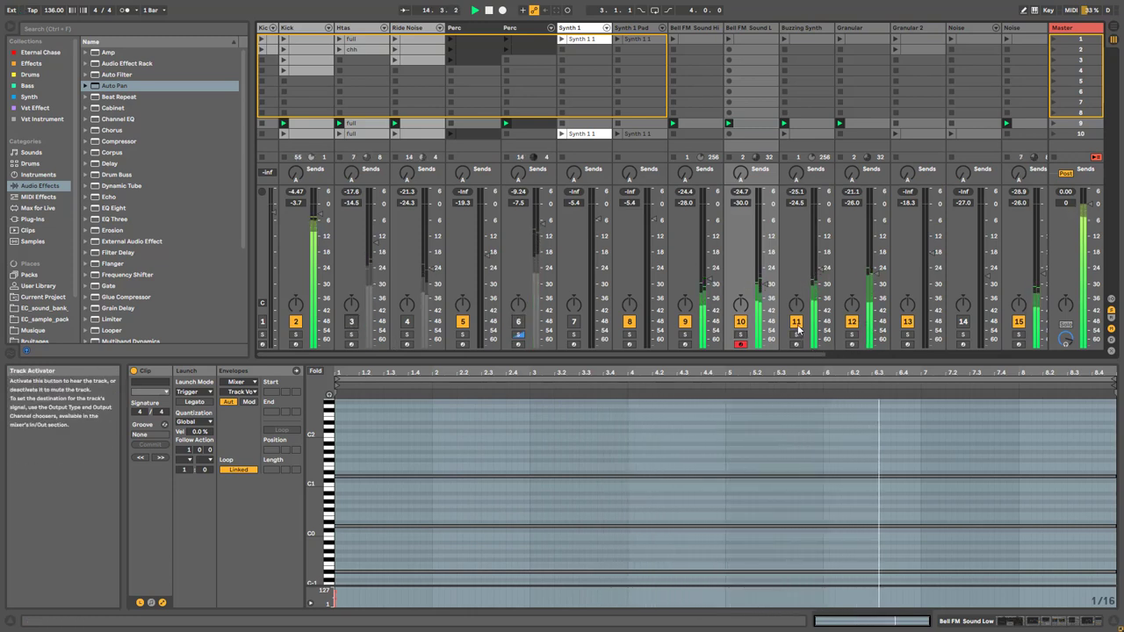
left_click(796, 323)
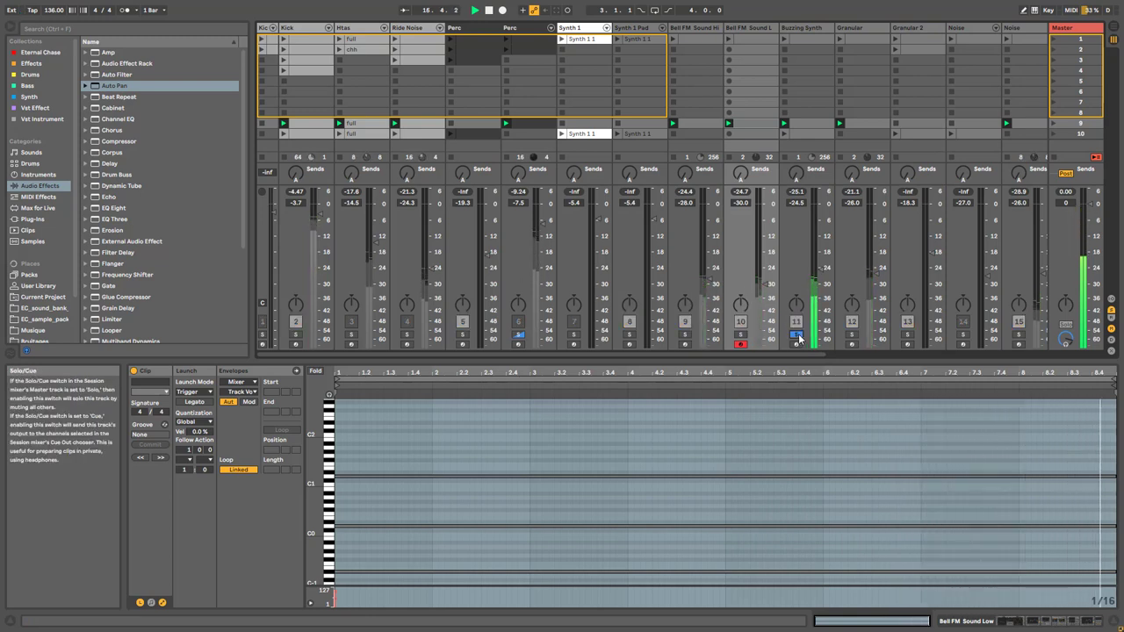
left_click(741, 325)
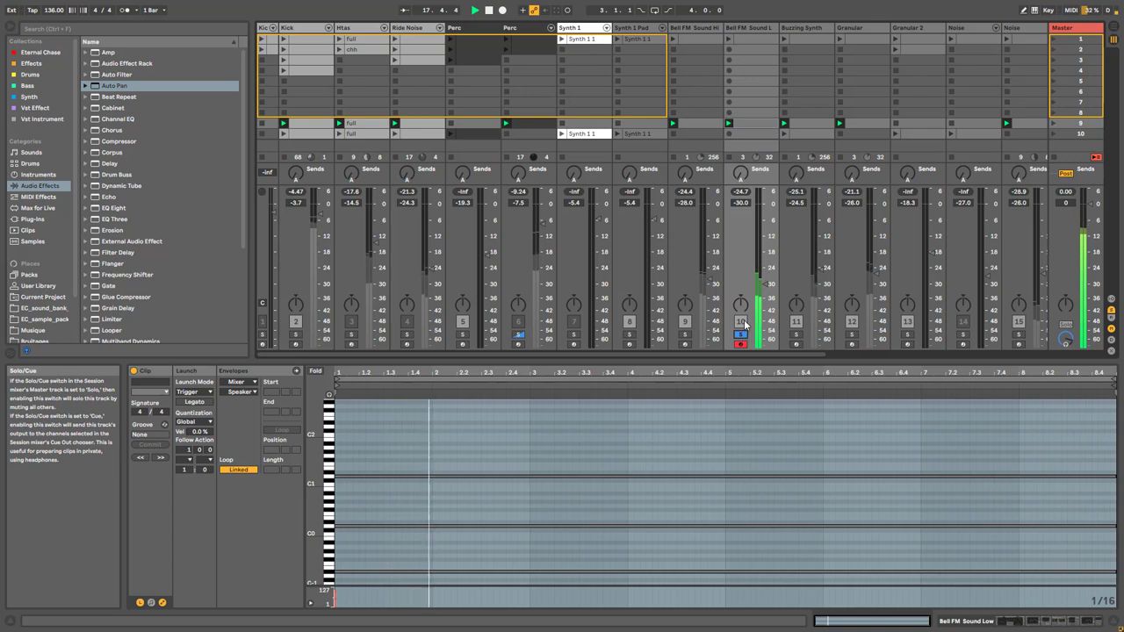
left_click(741, 325)
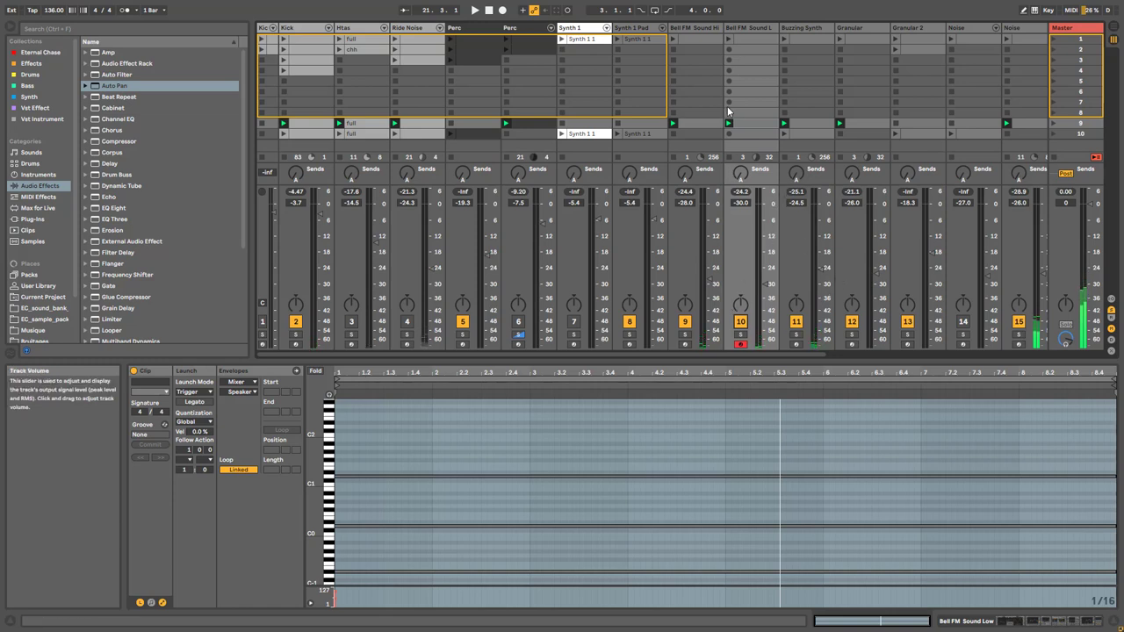
Play the mix and compare it with Bell FM Sound Low muted and unmuted, leaving the track active
key("space")
left_click(740, 321)
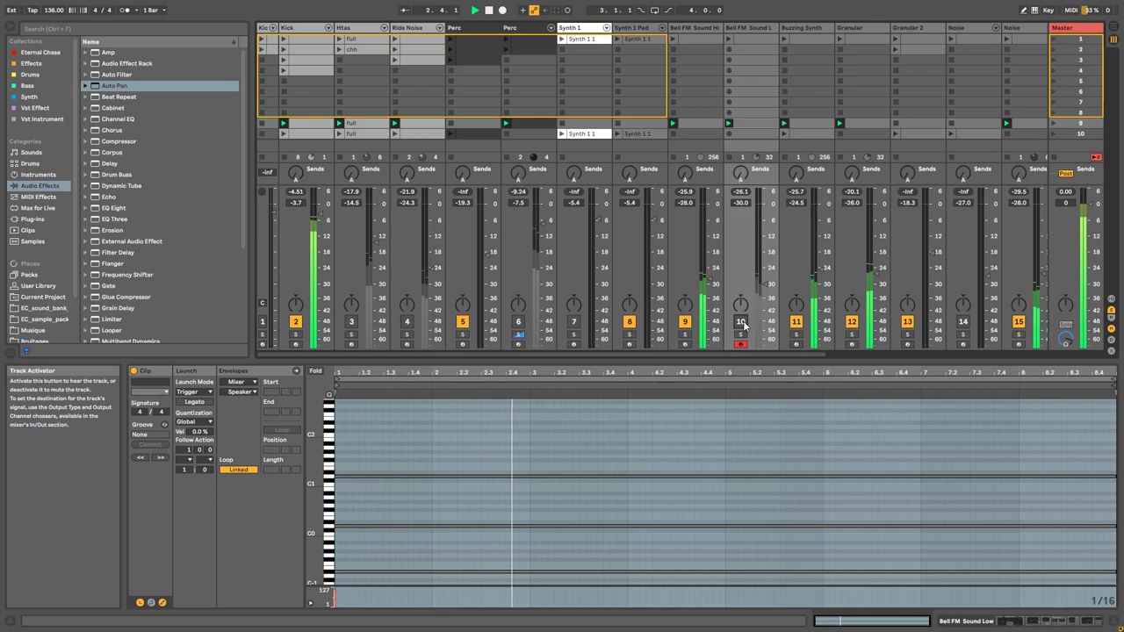
left_click(740, 321)
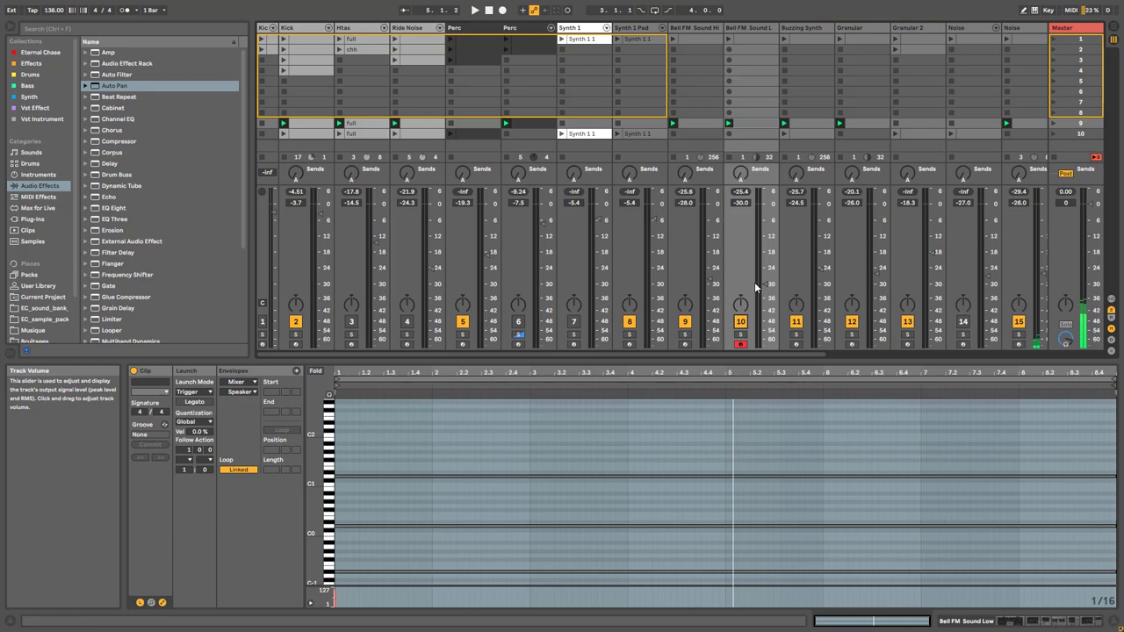
key("space")
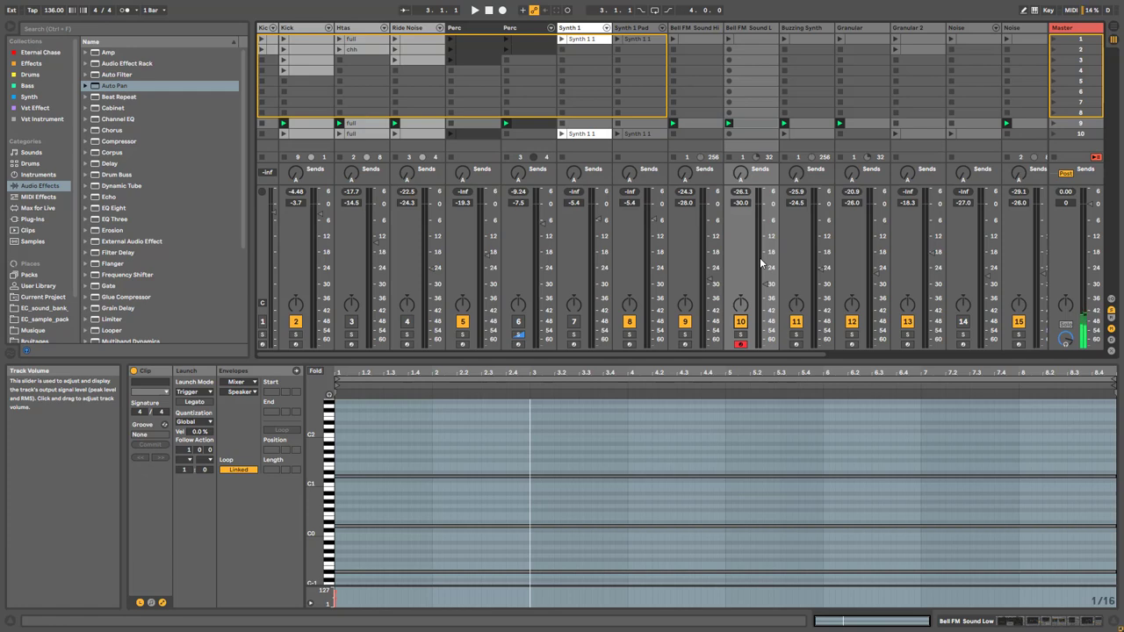
Solo the Buzzing Synth track with recording armed, display its devices and start playback
key("Right")
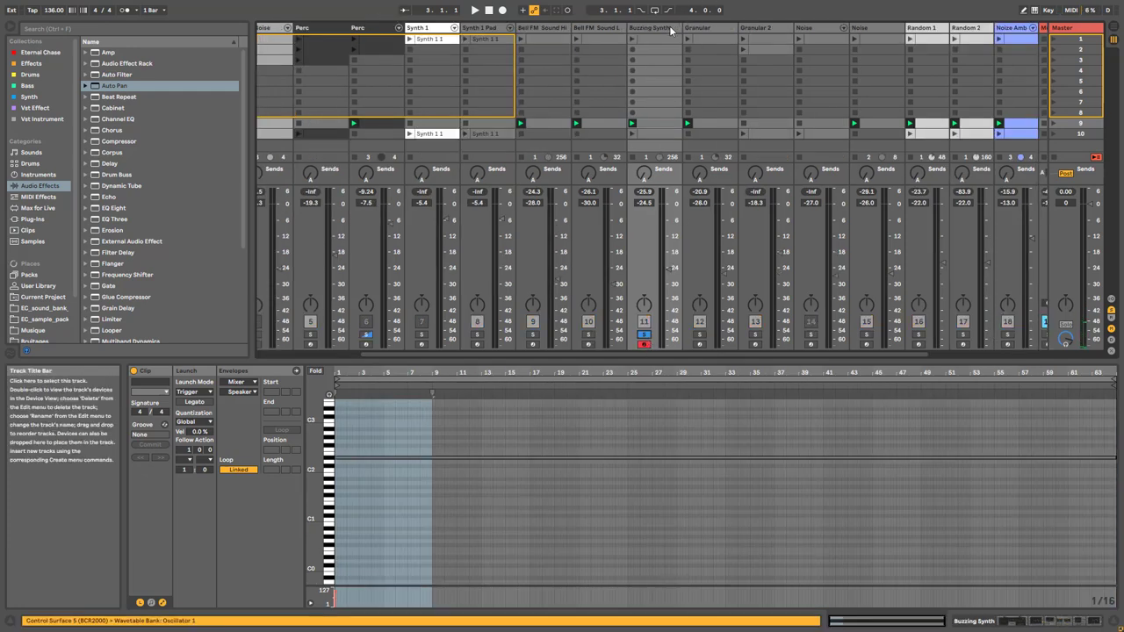
double_click(670, 31)
key("space")
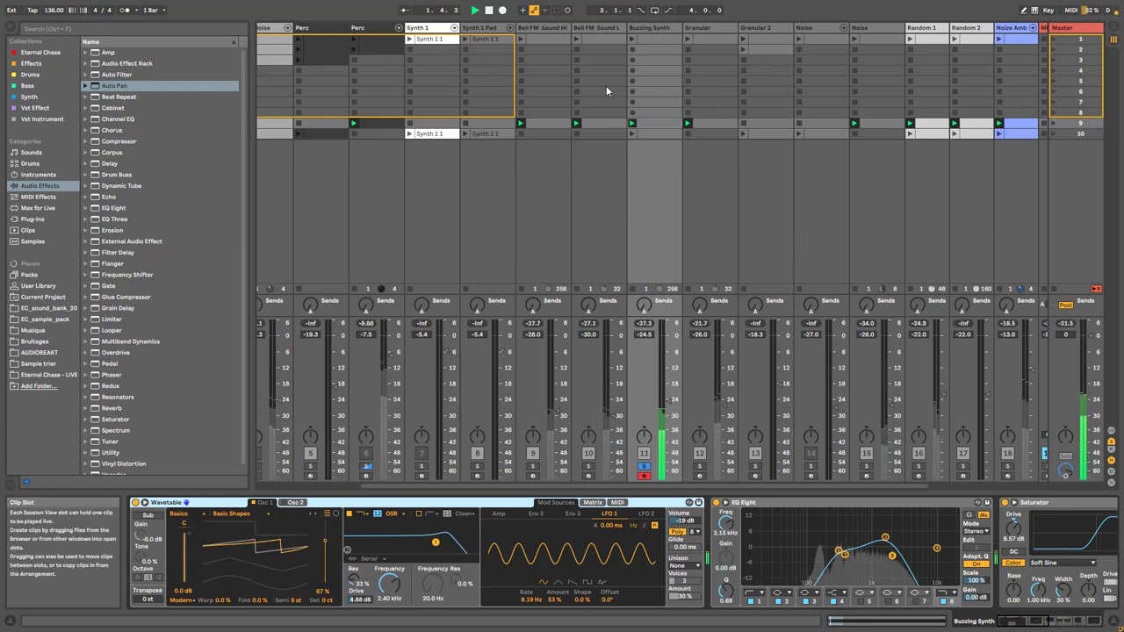
View the notes of Buzzing Synth's row 9 clip and examine its Wavetable modulation matrix
left_click(652, 122)
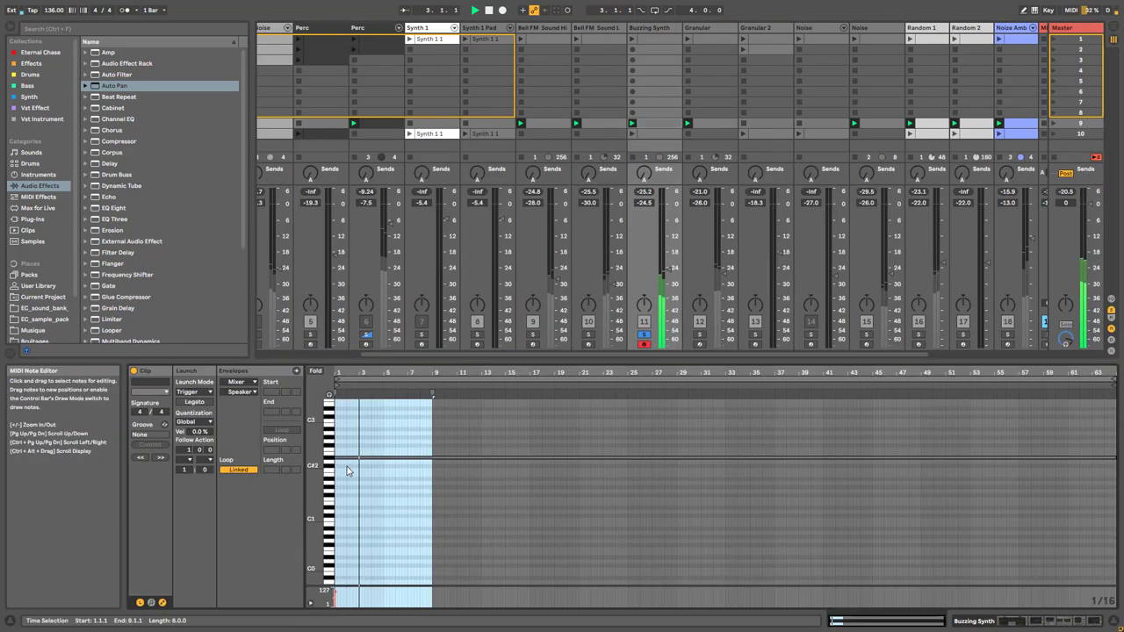
left_click(660, 31)
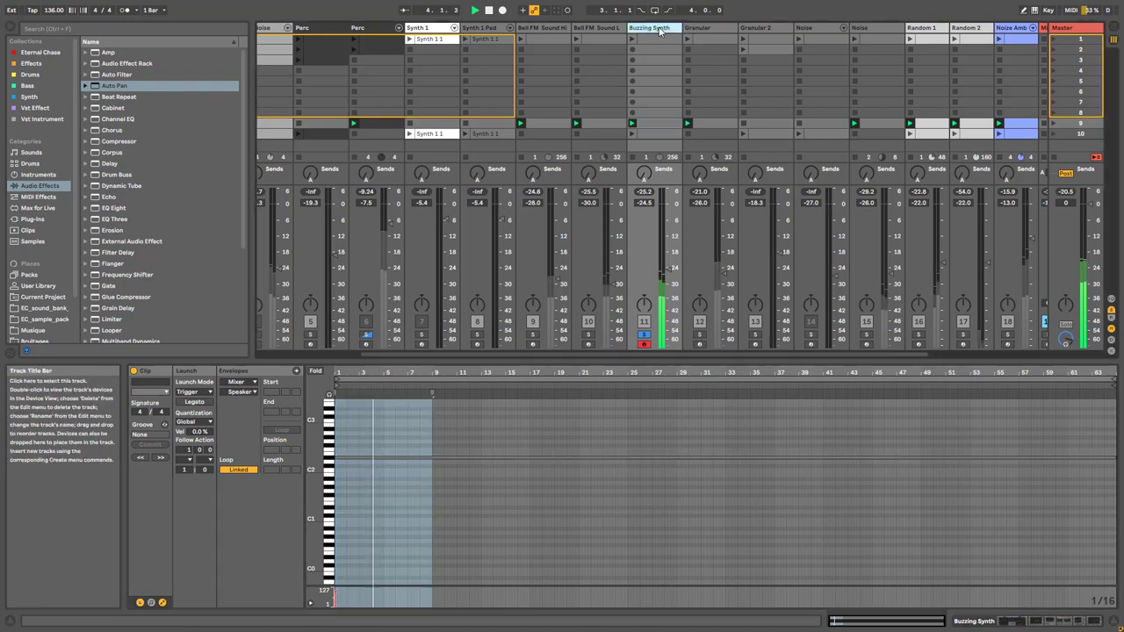
double_click(660, 31)
left_click(592, 502)
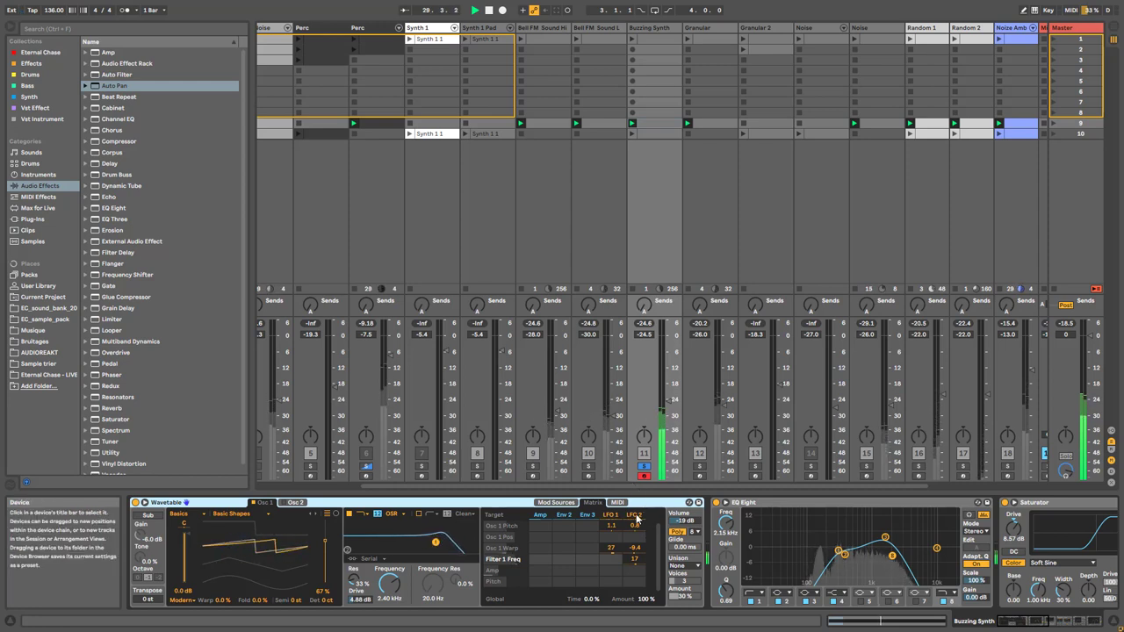
Compare Buzzing Synth's sound with the LFO 1 amount at 0% and at 53%, and view the LFO 2 settings
left_click(634, 515)
left_click_drag(560, 598, 548, 601)
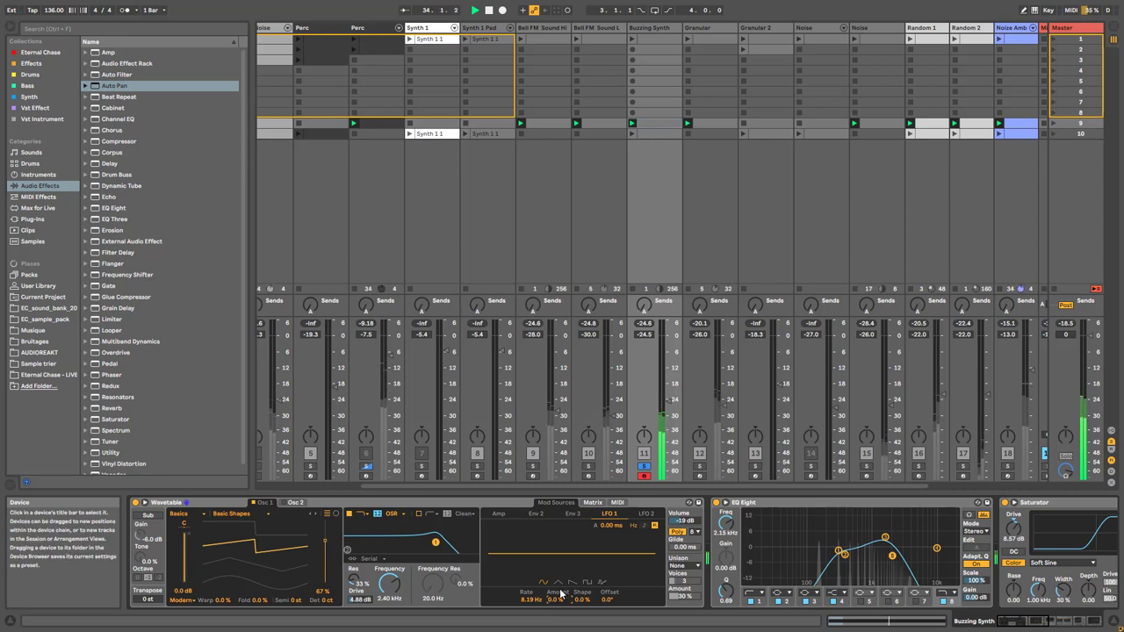
left_click_drag(561, 594, 561, 583)
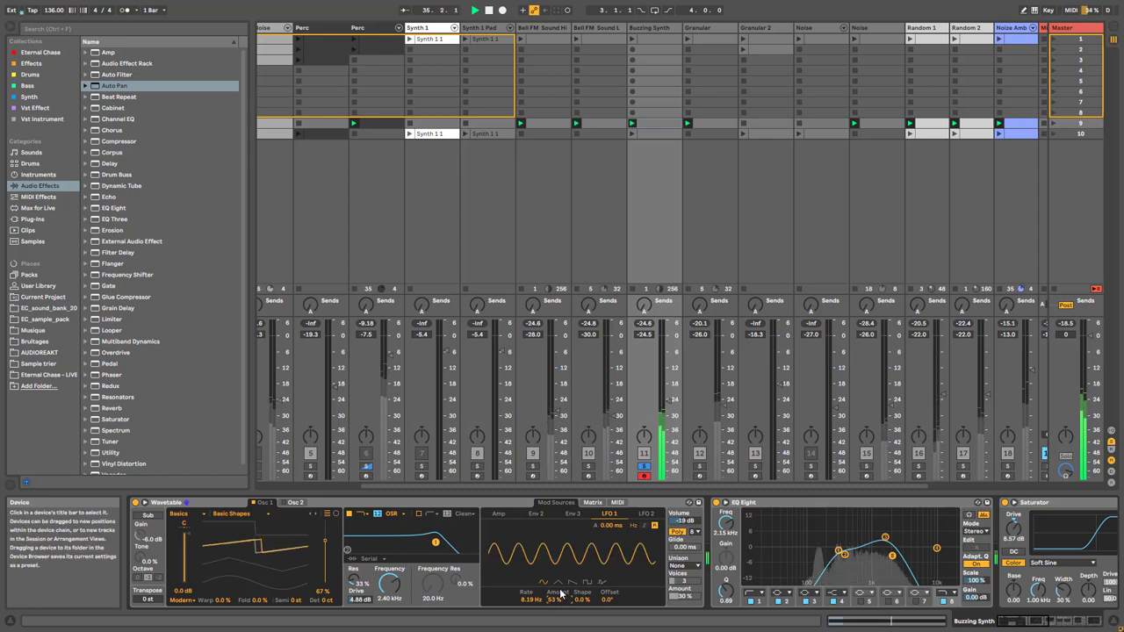
left_click(647, 514)
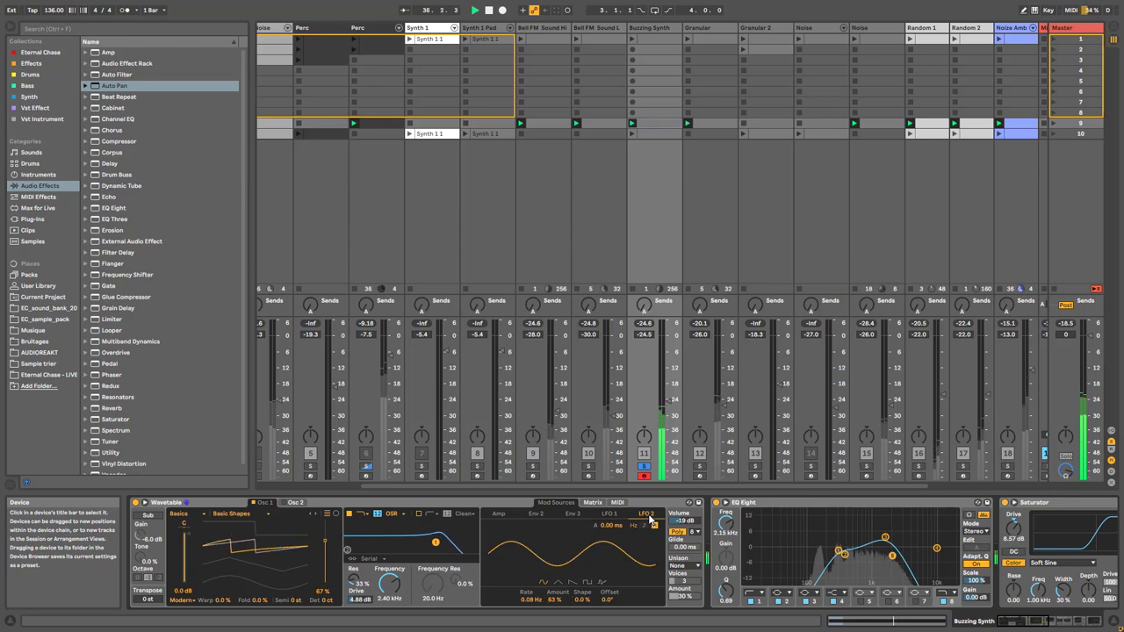
left_click(621, 515)
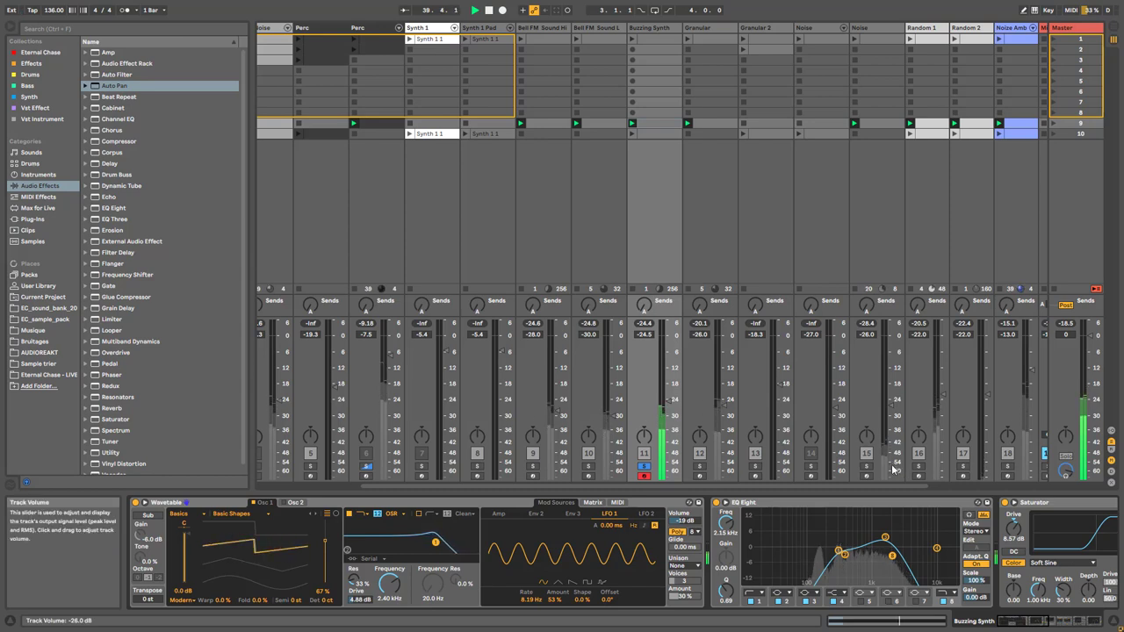
Compare Buzzing Synth with its first EQ Eight bypassed and active, leaving the device on
left_click(1032, 623)
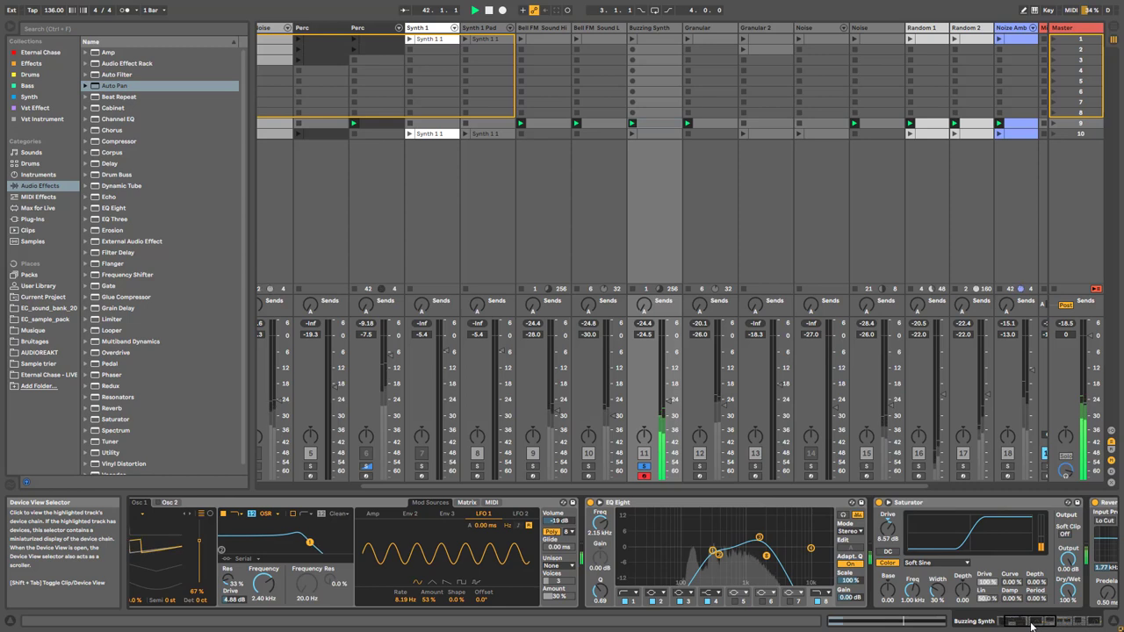
left_click(601, 502)
left_click(590, 503)
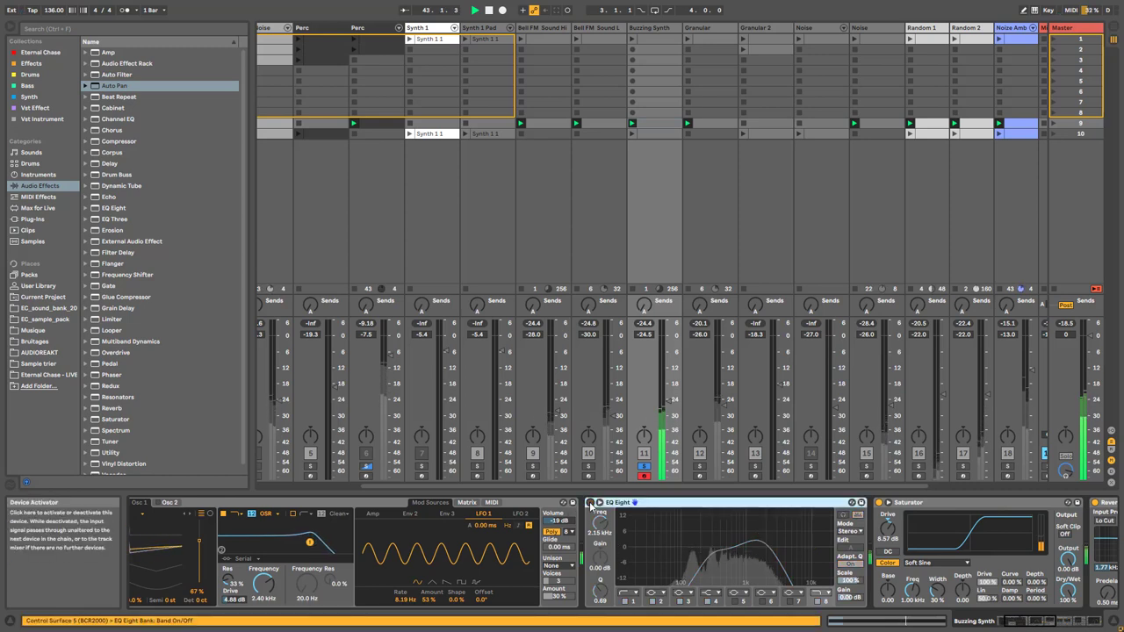
left_click(590, 503)
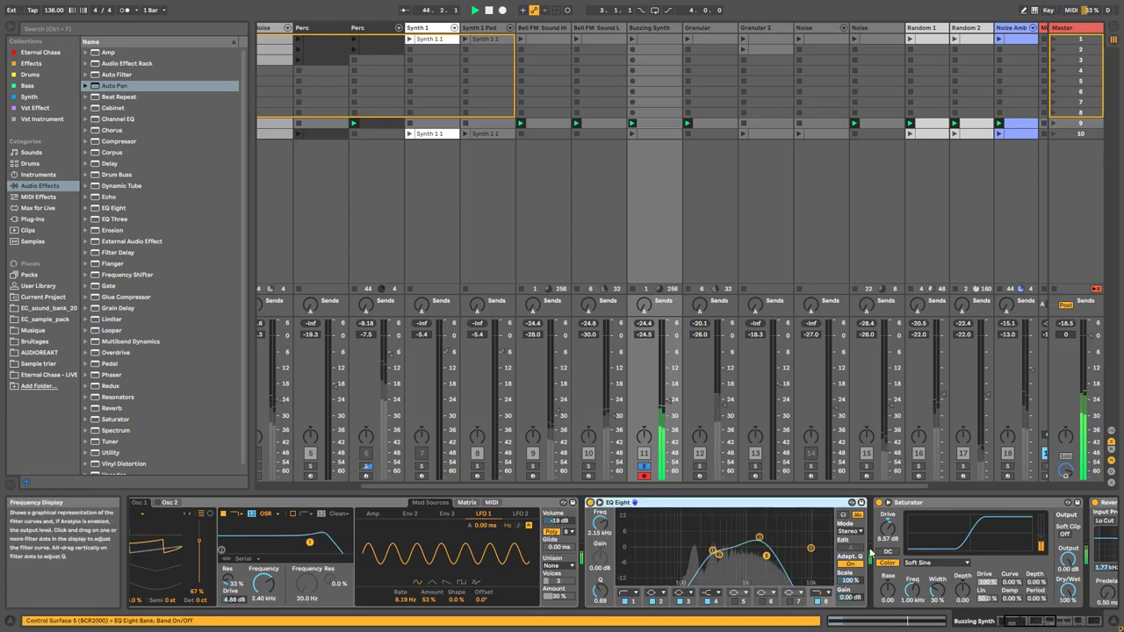
Compare Buzzing Synth with its Reverb bypassed and active, leave the Reverb on, and stop playback
left_click(1036, 621)
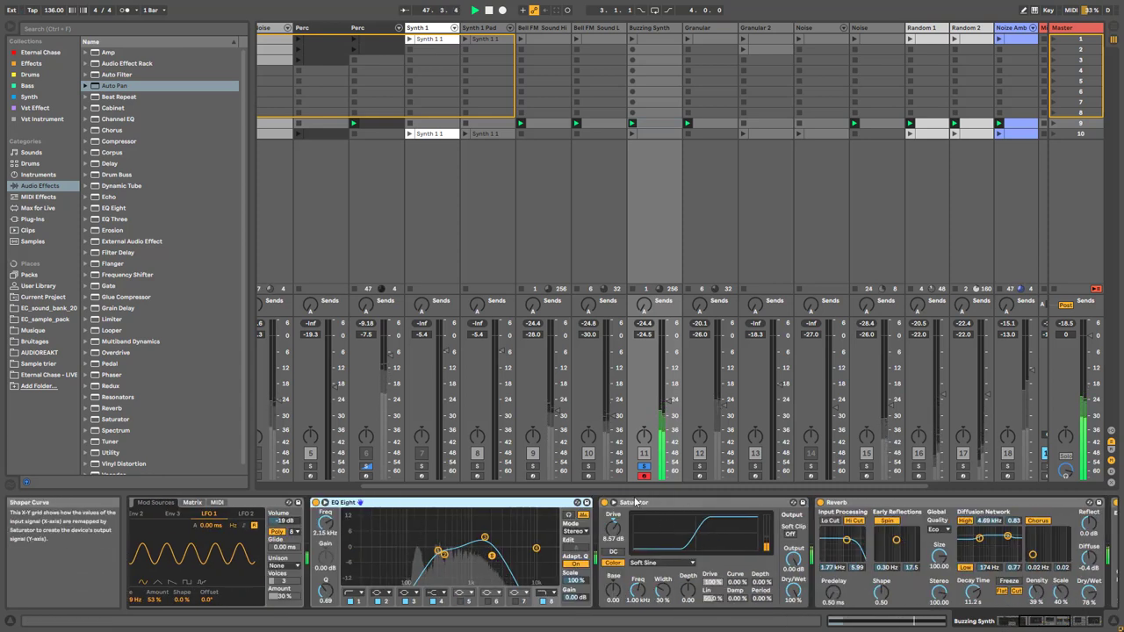
left_click(1053, 623)
left_click(591, 503)
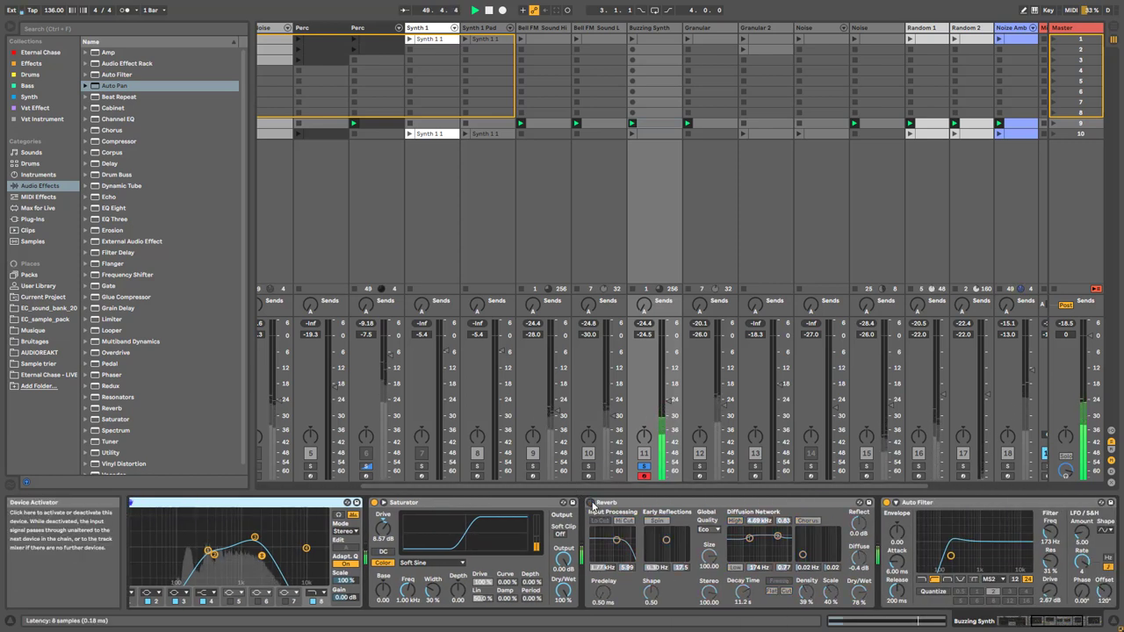
left_click(591, 503)
key("space")
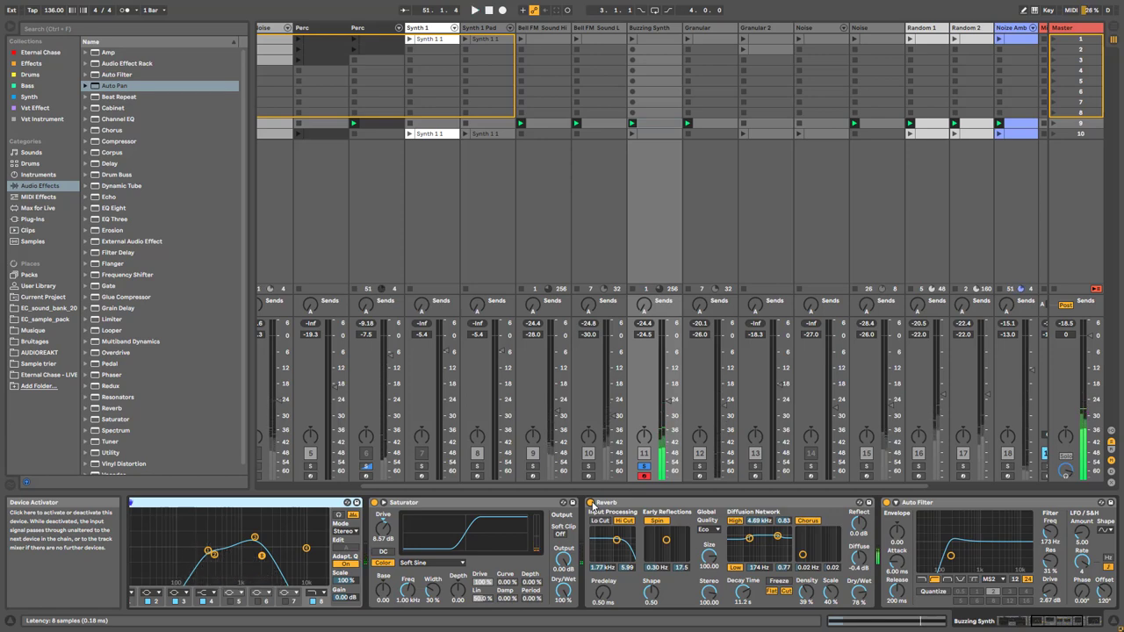
Play Buzzing Synth and compare its second EQ Eight with band 2 off and on, leaving the band enabled
left_click(1051, 623)
left_click_drag(1051, 623, 1075, 624)
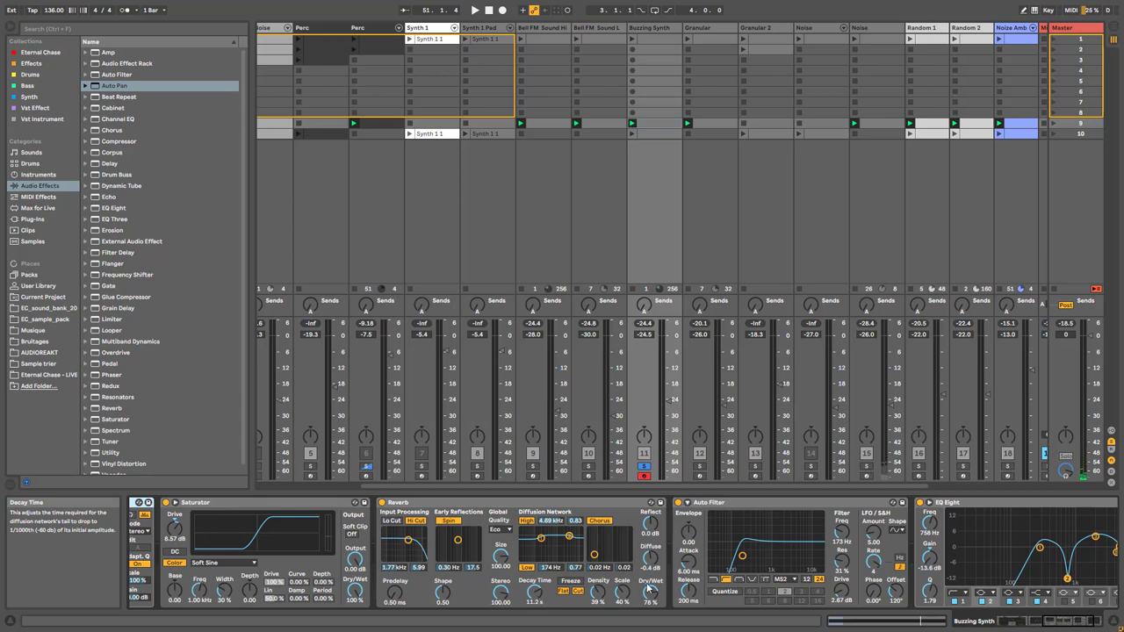
left_click(1052, 623)
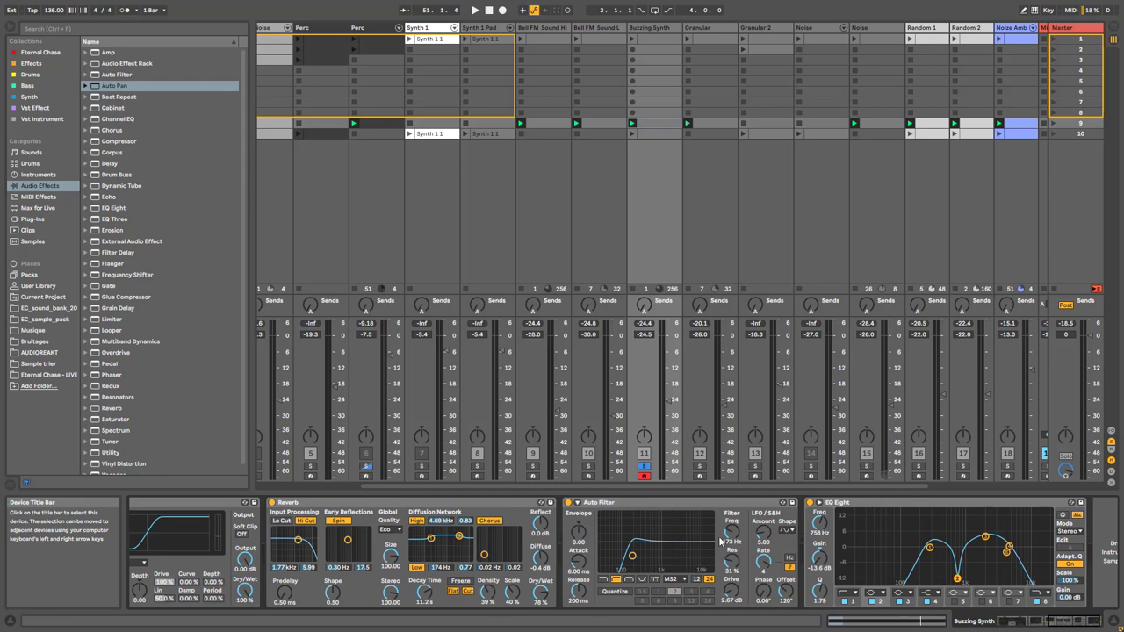
key("space")
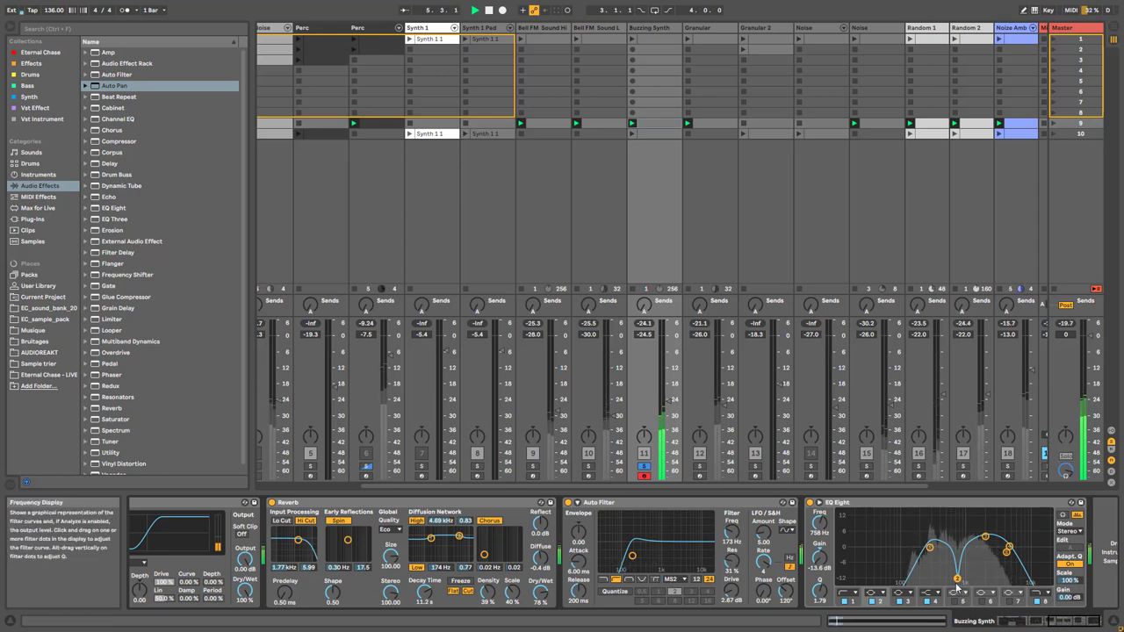
left_click(873, 602)
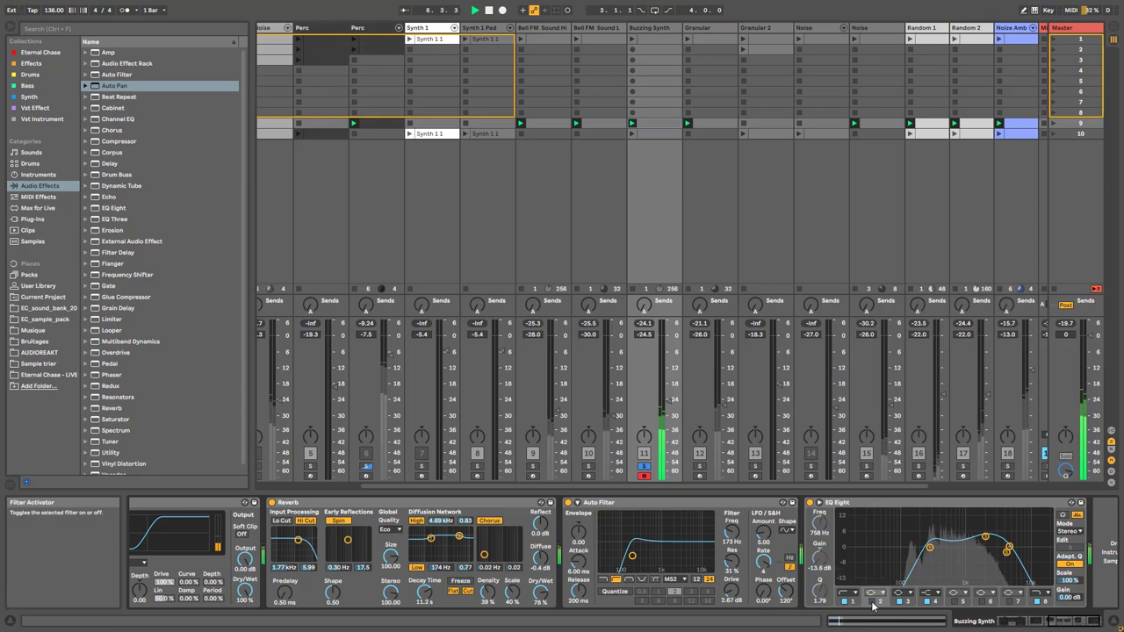
left_click(873, 602)
left_click(872, 602)
left_click(873, 602)
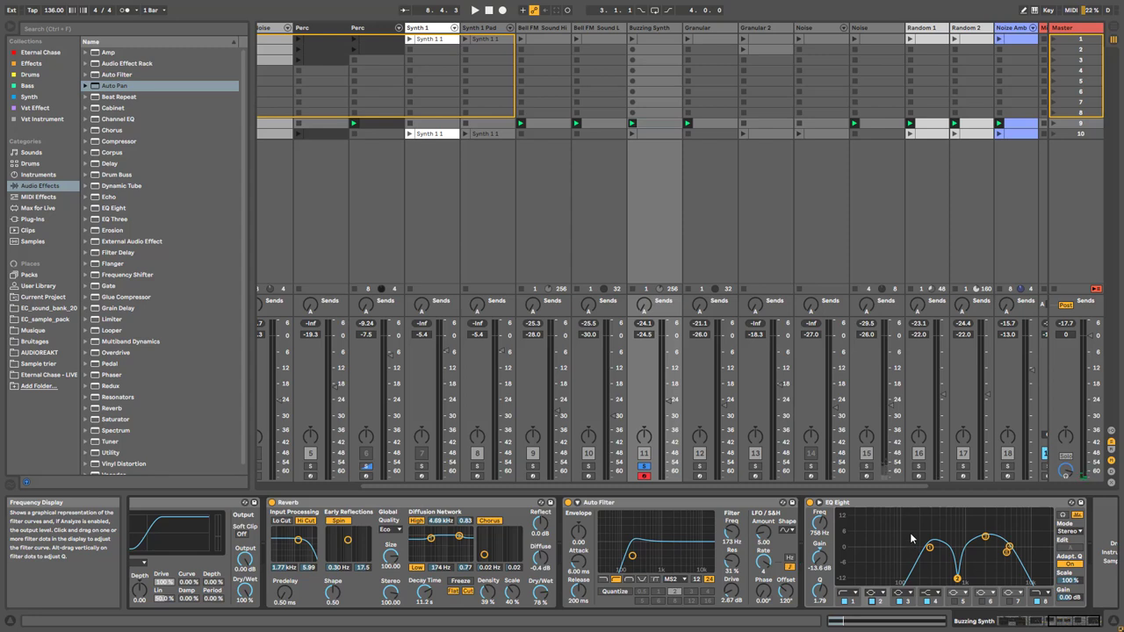
Unsolo Buzzing Synth, play the full mix and disable band 2 in the track's second EQ Eight
left_click(643, 470)
key("space")
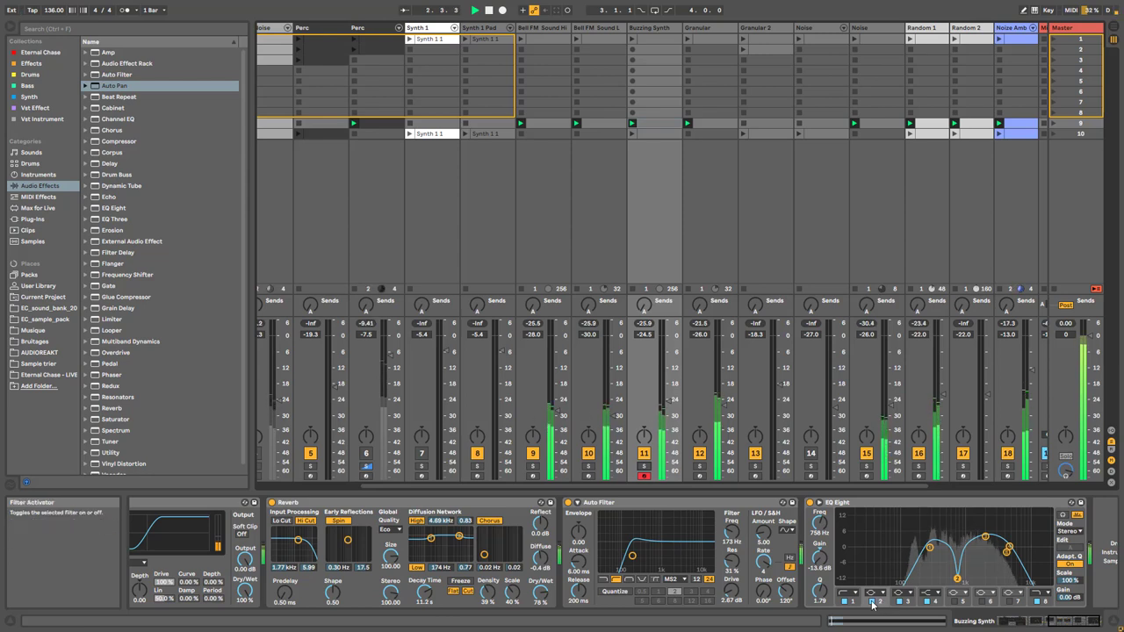
left_click(871, 602)
Raise Buzzing Synth's volume to -20.4 dB, re-enable EQ Eight band 2, and lower the volume to -26.5 dB
left_click_drag(677, 410, 677, 384)
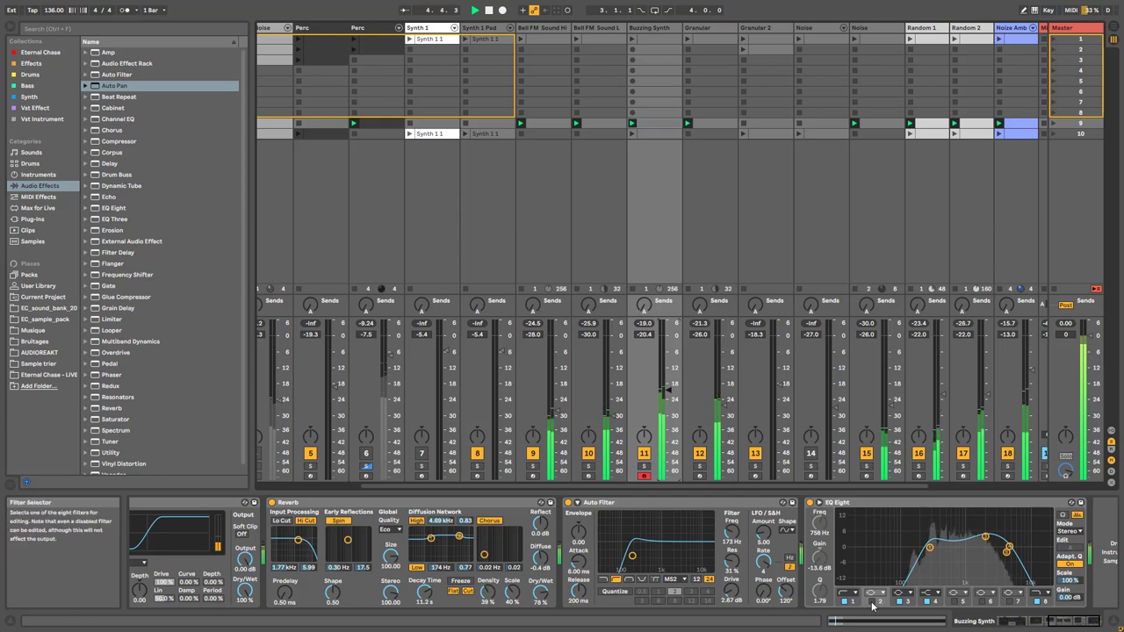
left_click(871, 603)
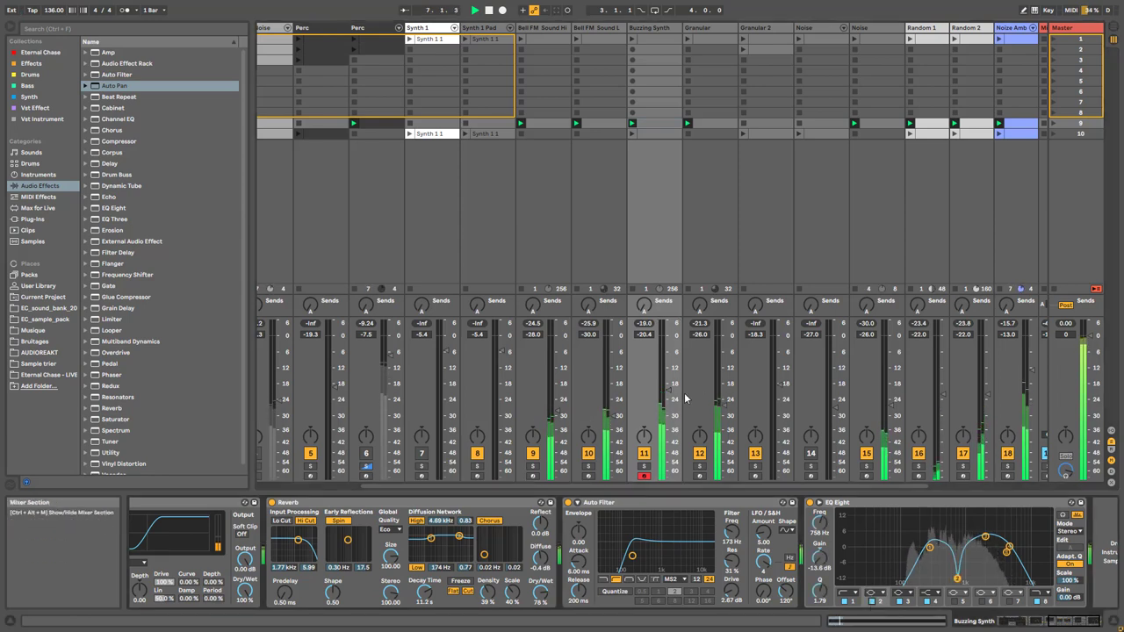
left_click_drag(668, 390, 667, 406)
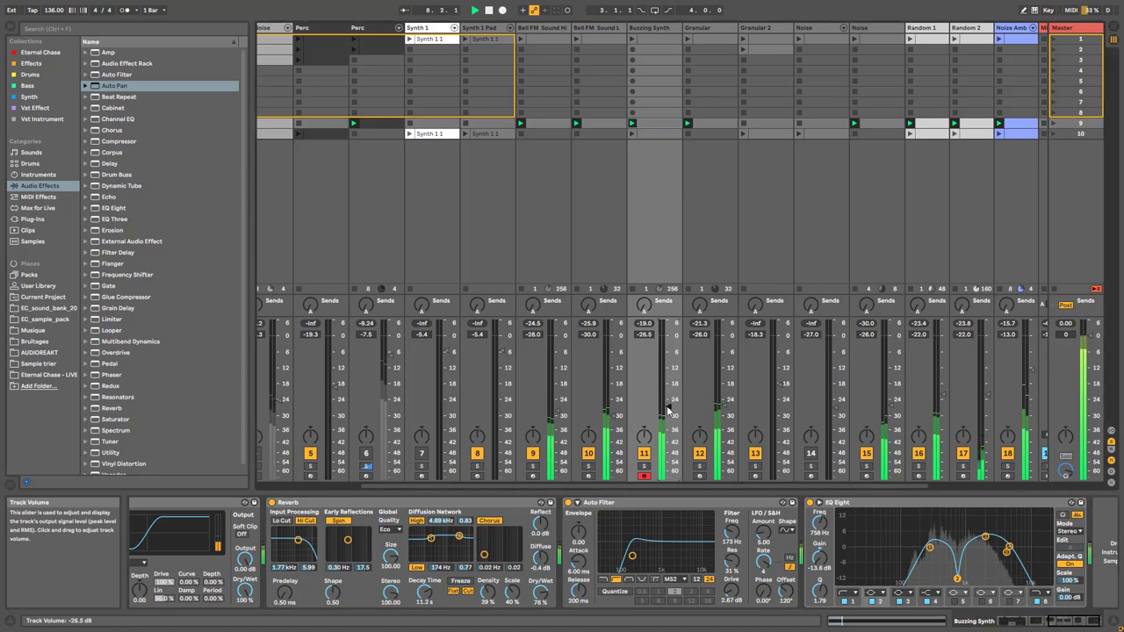
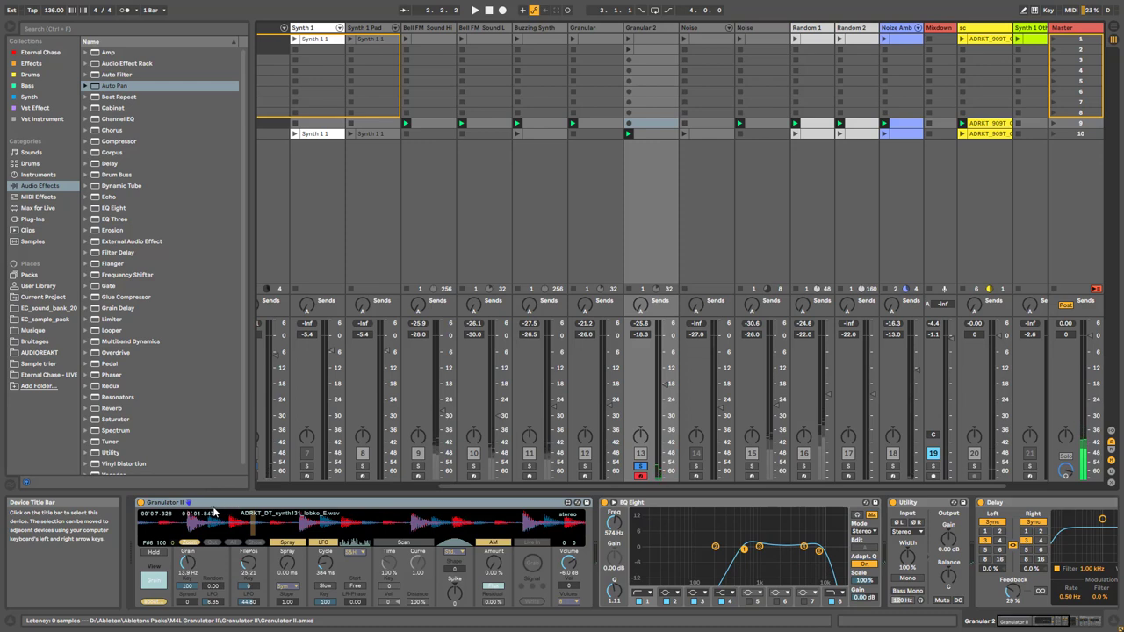
Play Granular 2 and audition different file positions in Granulator II, leaving FilePos at 28.36 and stopping playback
mouse_move(279, 571)
left_mouse_down()
mouse_move(285, 593)
mouse_move(246, 569)
left_mouse_up()
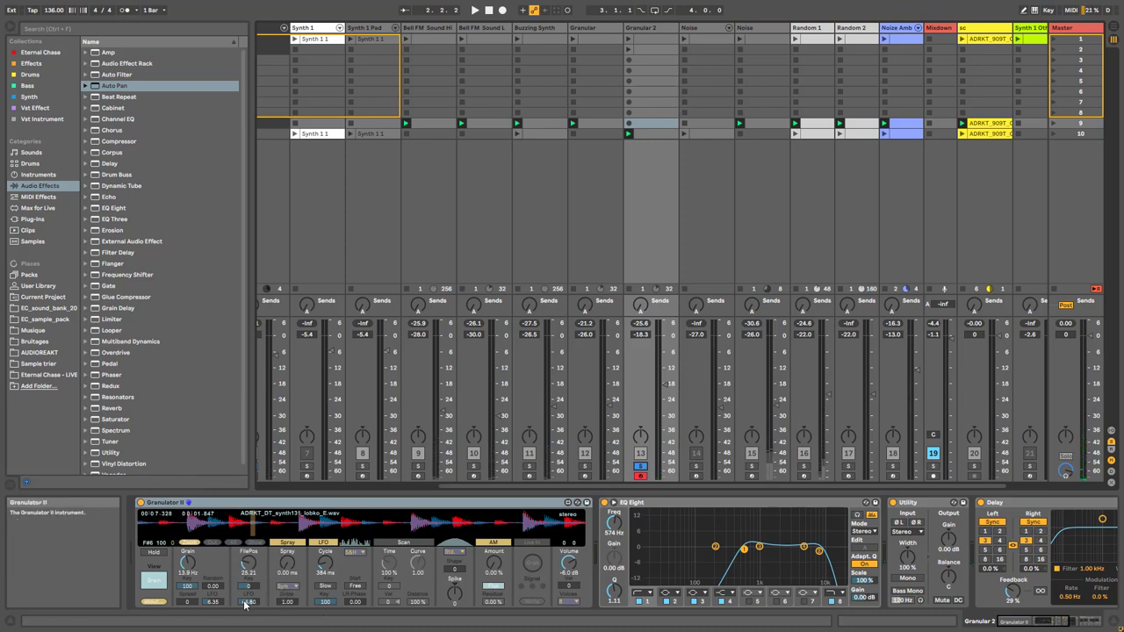
key("space")
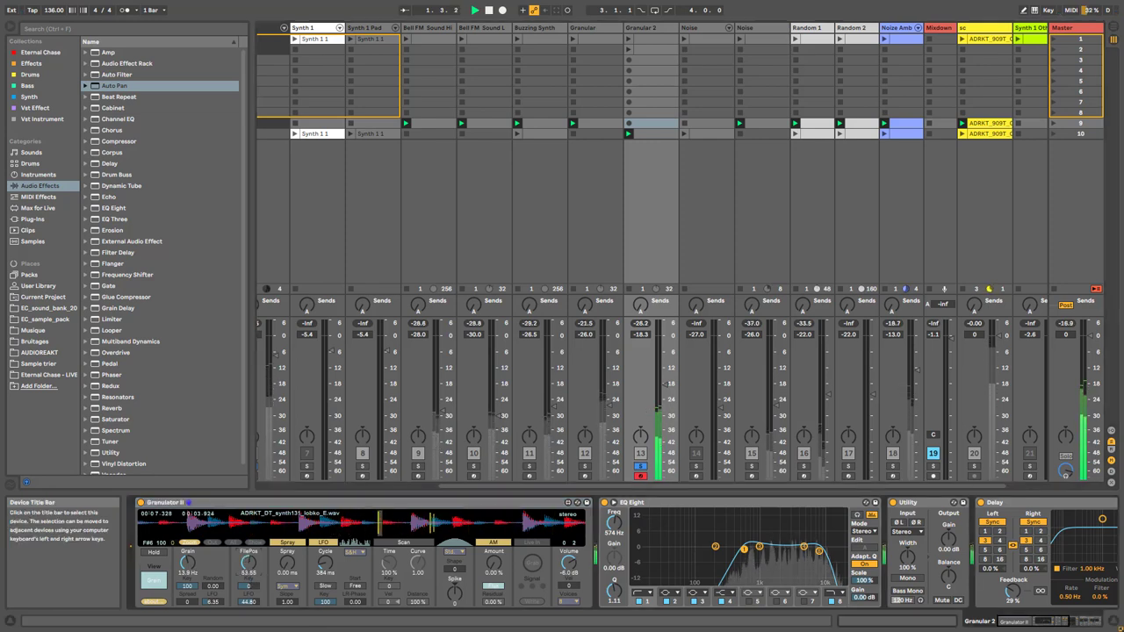
left_click_drag(325, 563, 324, 535)
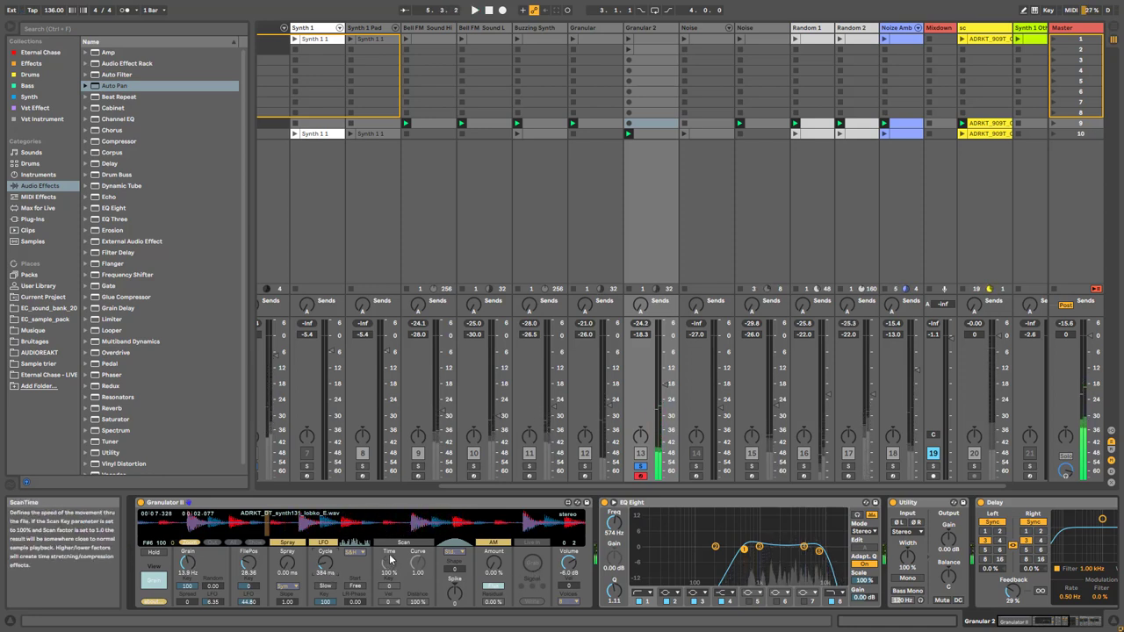
key("space")
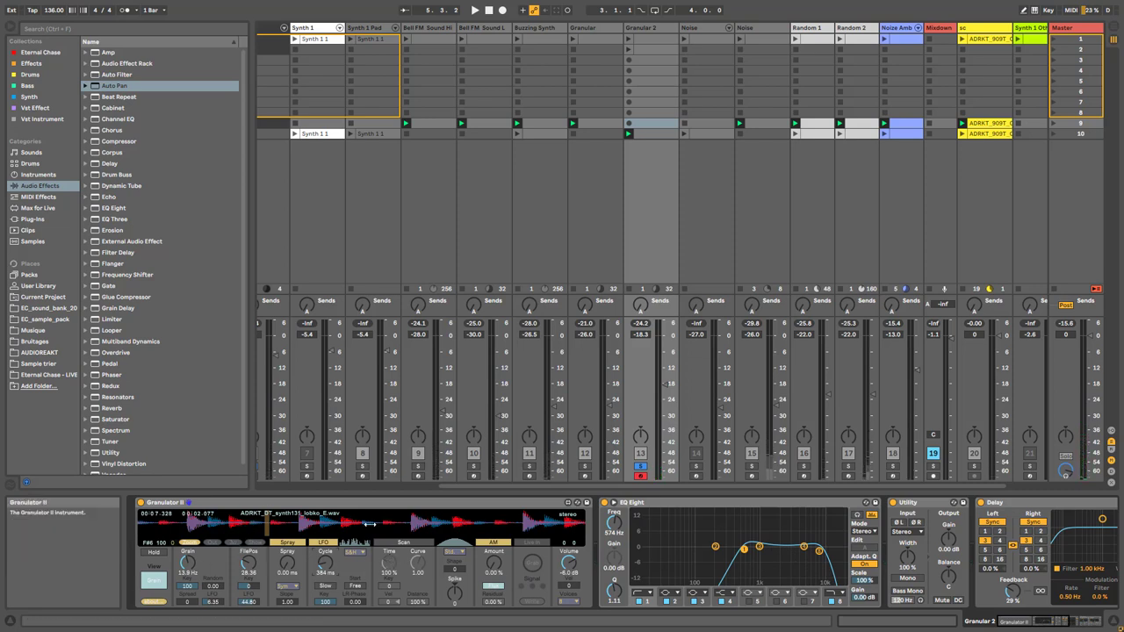
Play Granular 2 and set Granulator II's Grain to 12.8 Hz, FilePos to 37.02 and the FilePos LFO amount to 16.78
key("space")
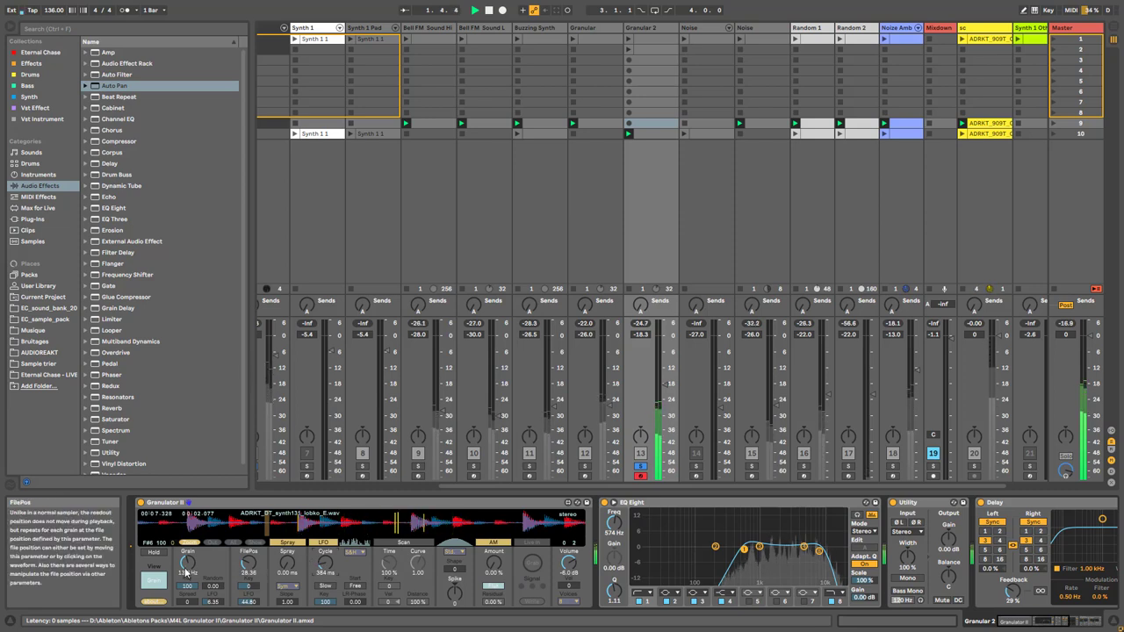
mouse_move(187, 562)
left_mouse_down()
mouse_move(187, 606)
mouse_move(187, 566)
left_mouse_up()
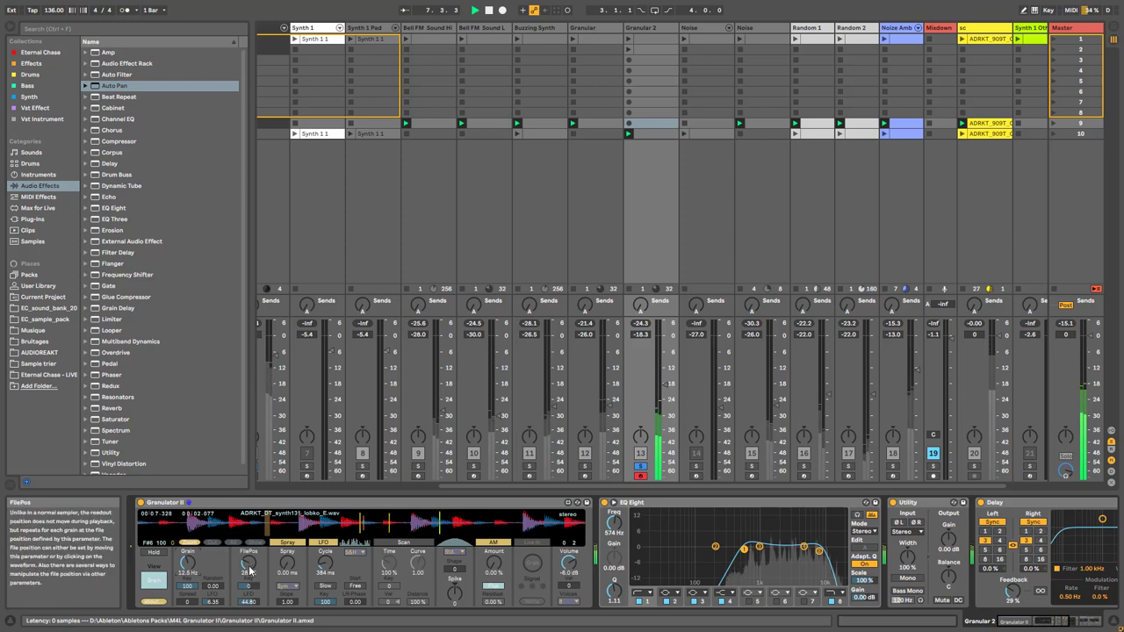
left_click_drag(249, 562, 248, 589)
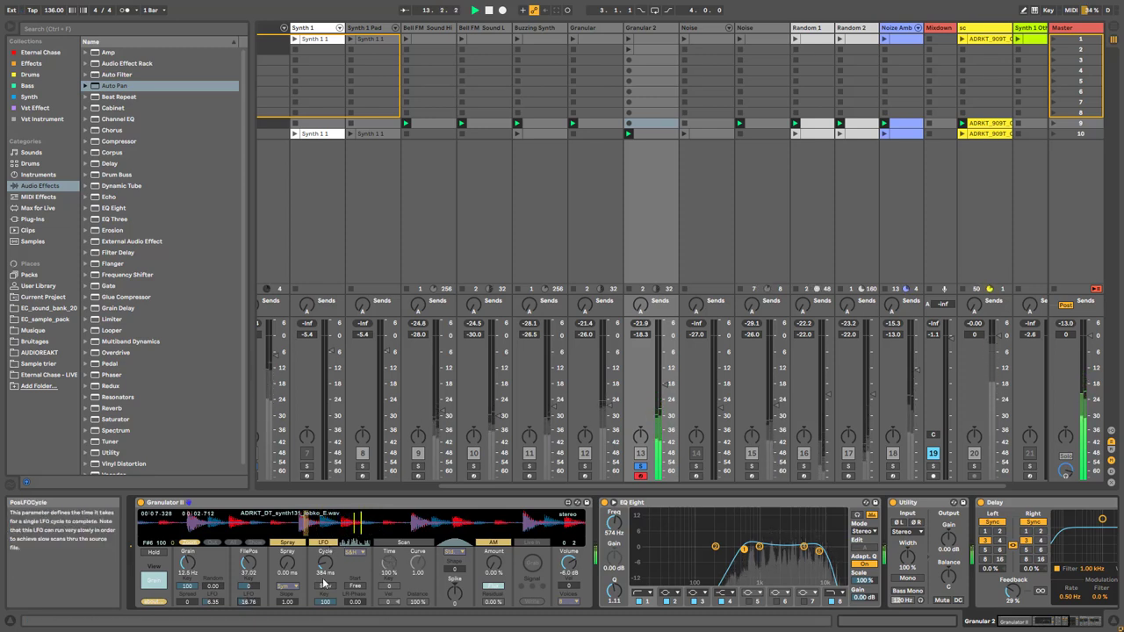
Try the Rnd waveform for Granulator II's position LFO, return it to S&H, and set its cycle to 440 ms
left_click(356, 553)
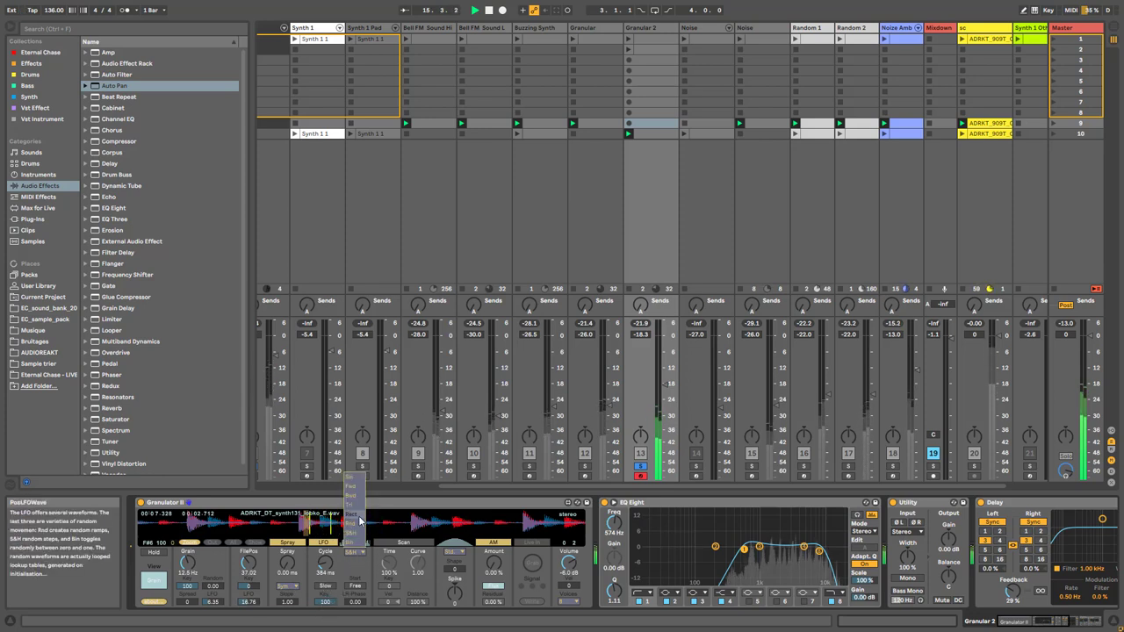
left_click(357, 523)
left_click(356, 553)
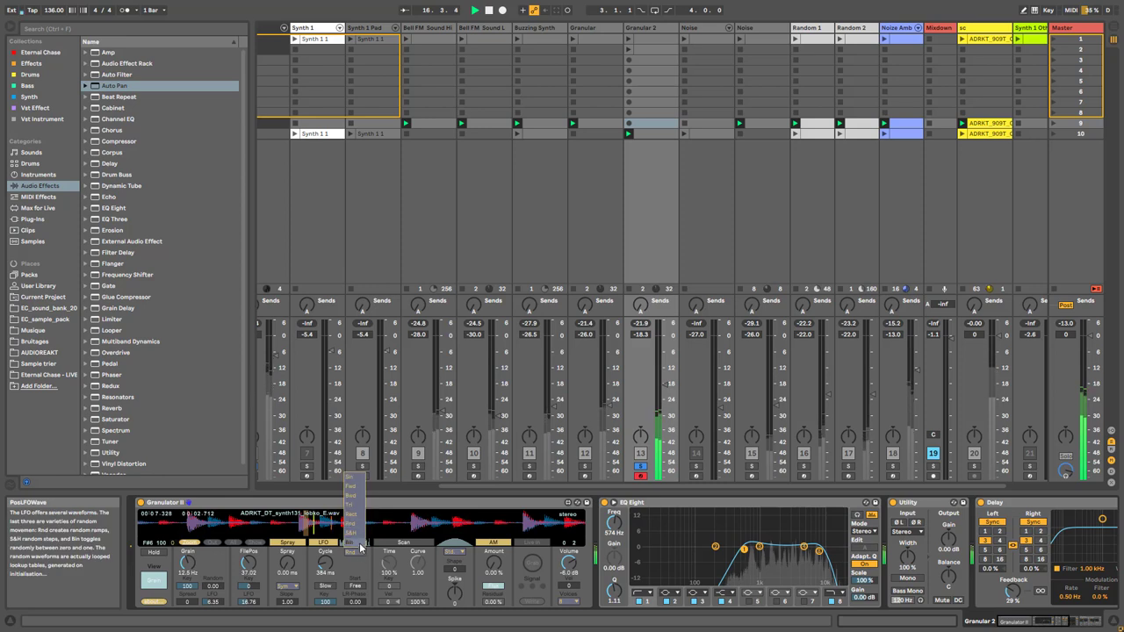
left_click(356, 535)
left_click_drag(325, 562, 325, 535)
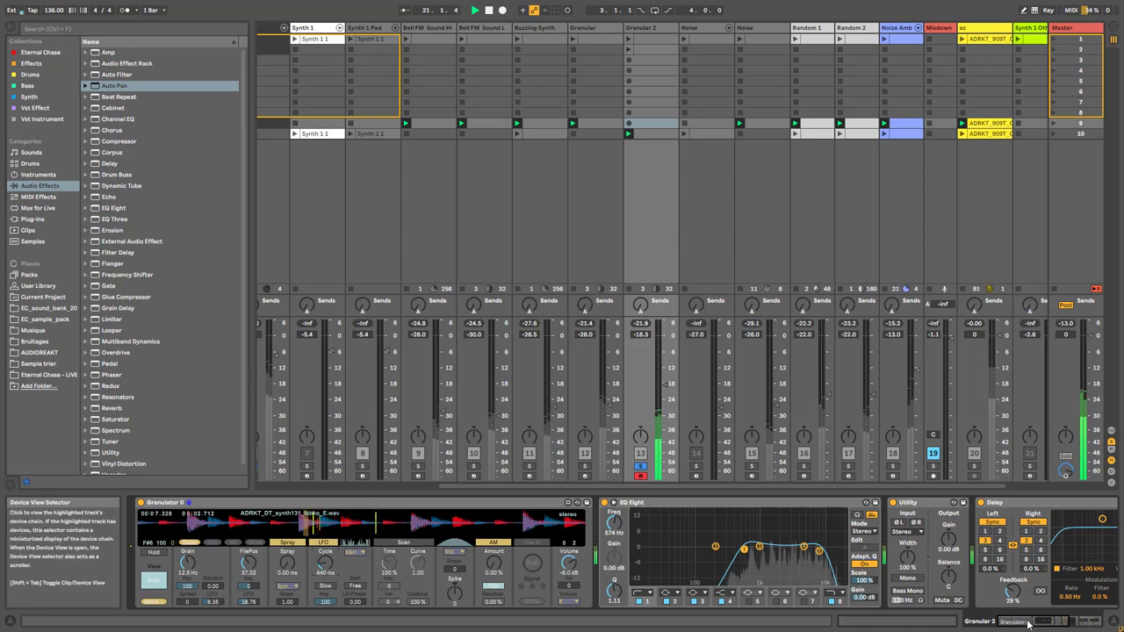
Review Granular 2's effect chain from EQ Eight through Utility and Delay to the Reverb
scroll(1054, 562, "right", 5)
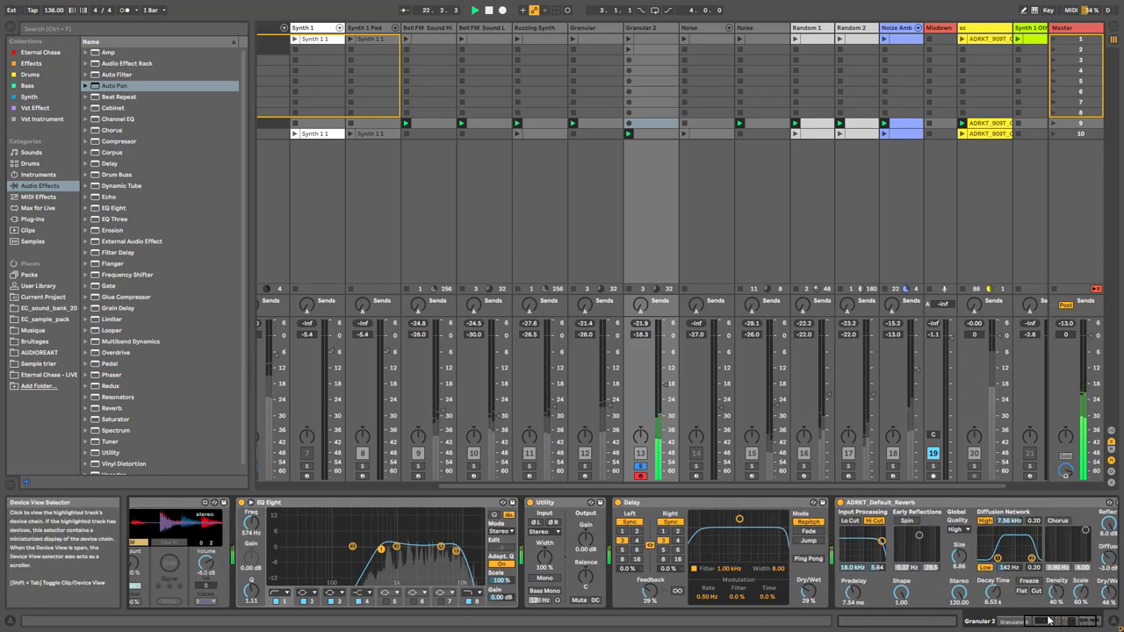
scroll(1053, 577, "right", 2)
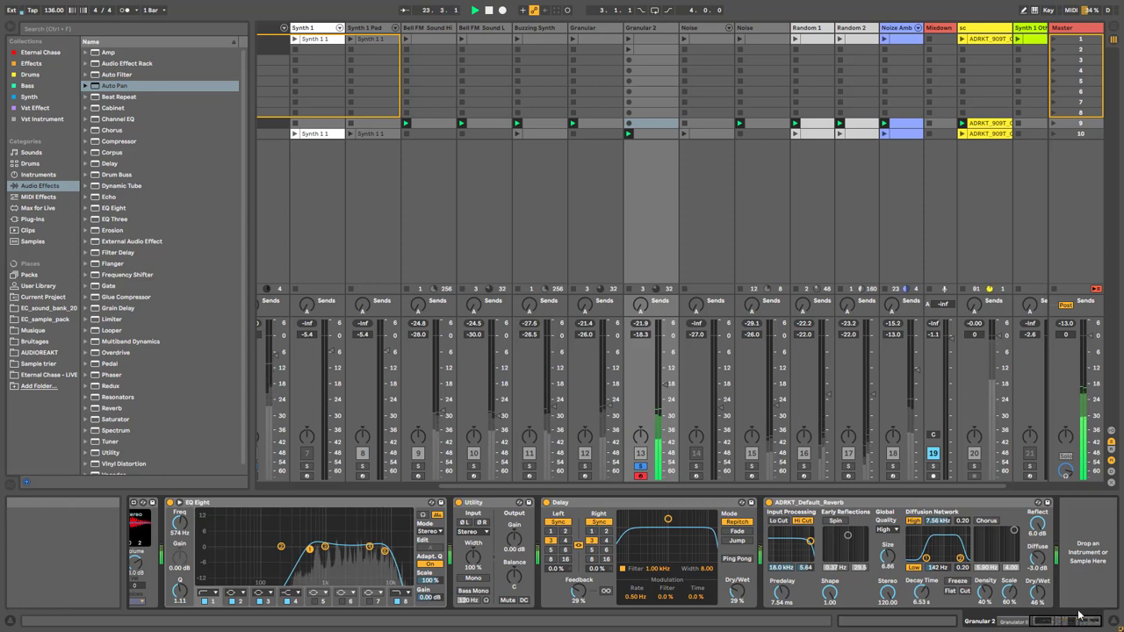
scroll(1078, 615, "left", 7)
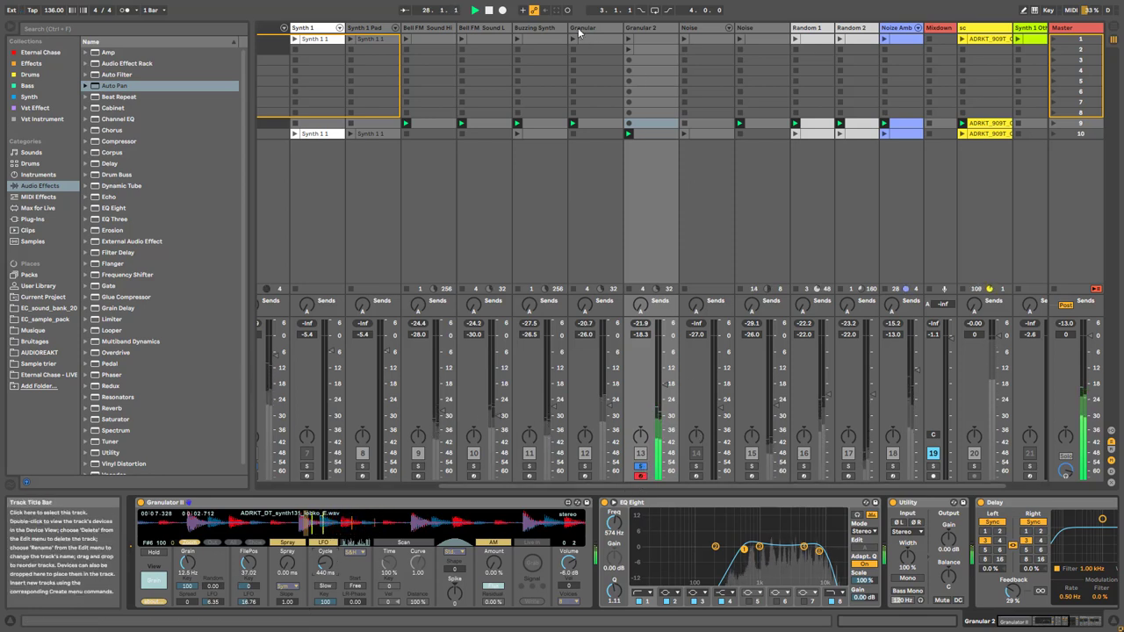
Solo and arm the Granular track, and view its Wavetable modulation matrix and amp envelope
key("Left")
left_click(586, 475)
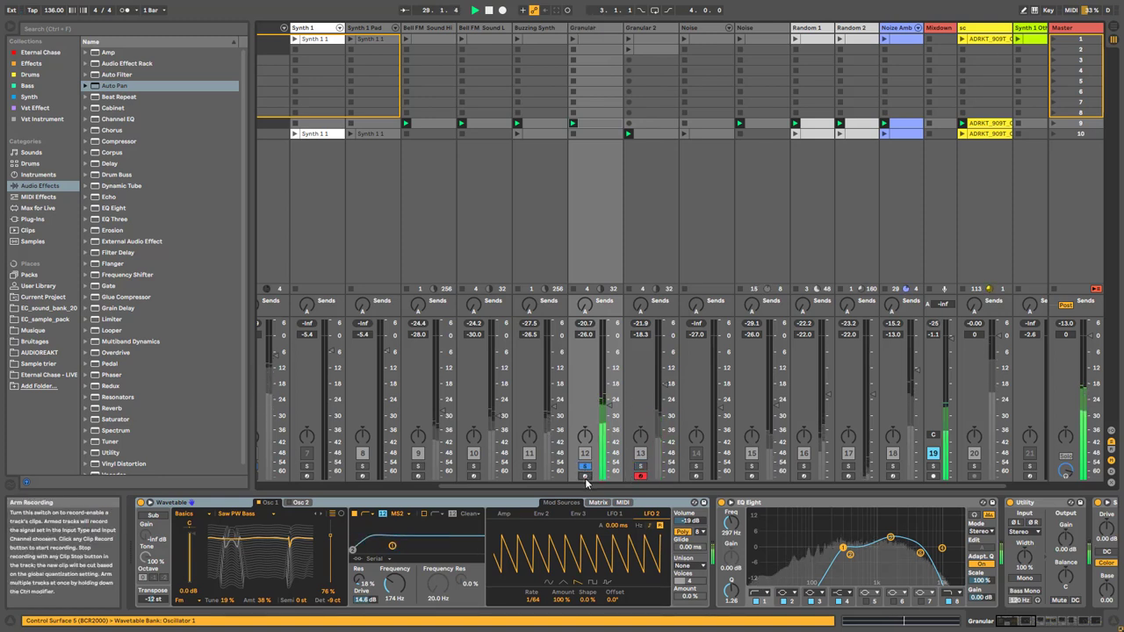
left_click(598, 502)
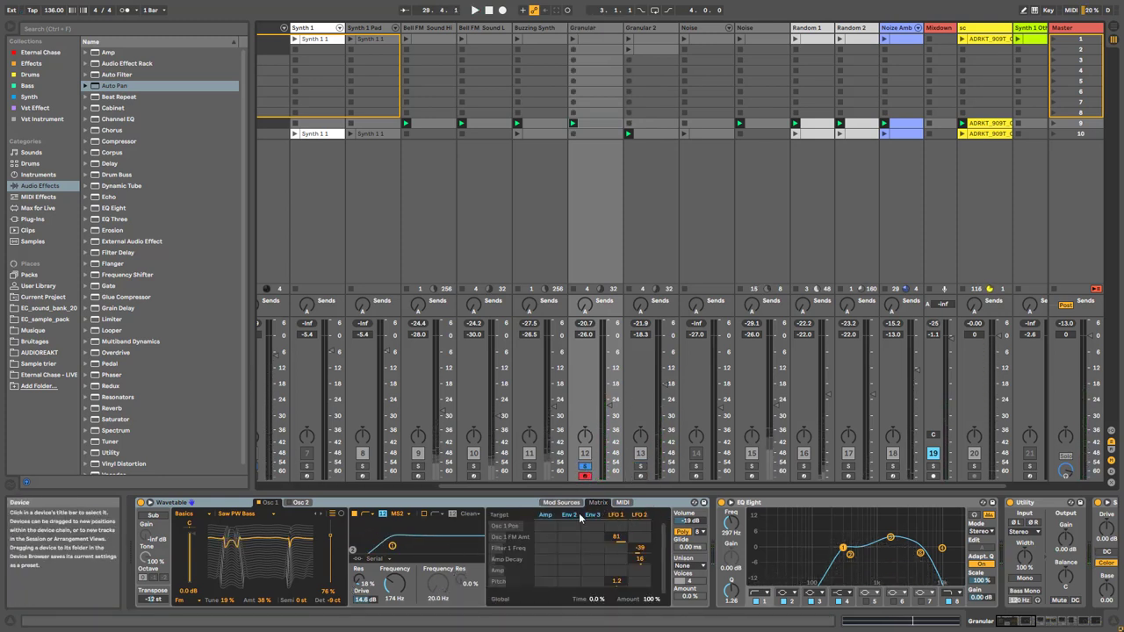
left_click(561, 502)
left_click(598, 502)
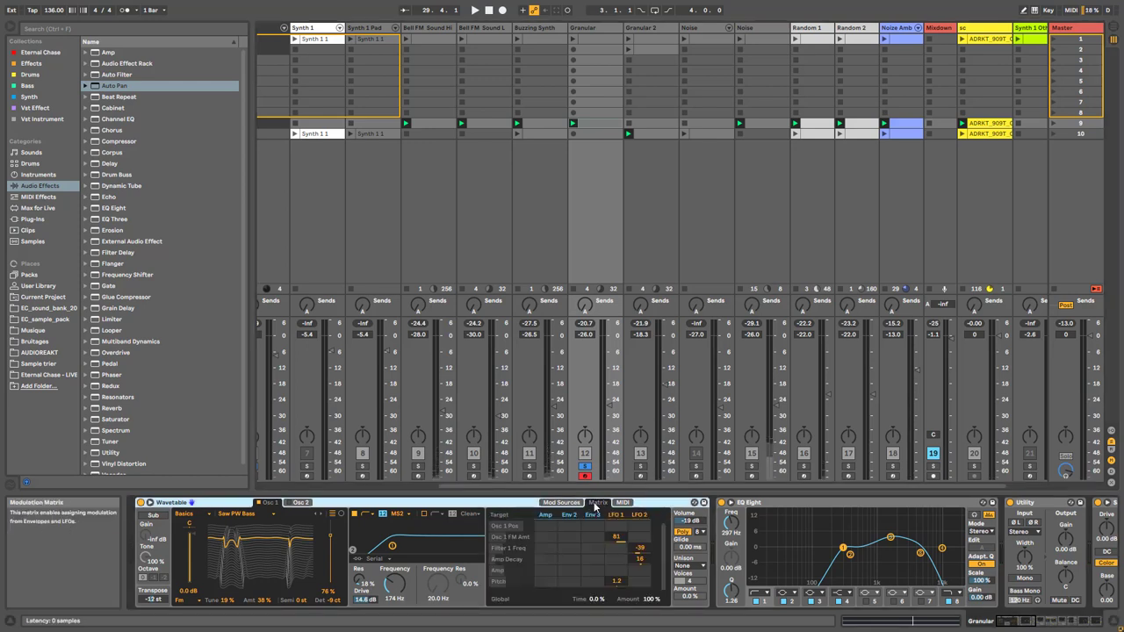
left_click(548, 515)
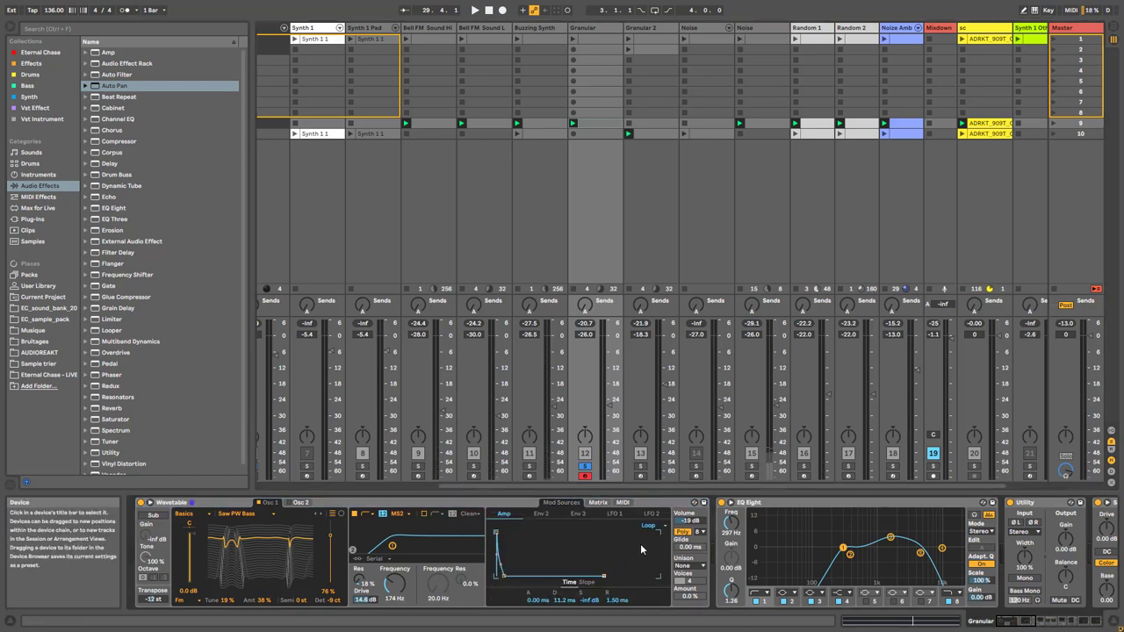
Play the Granular track briefly, inspect its MIDI clip, and return to the track's devices
key("space")
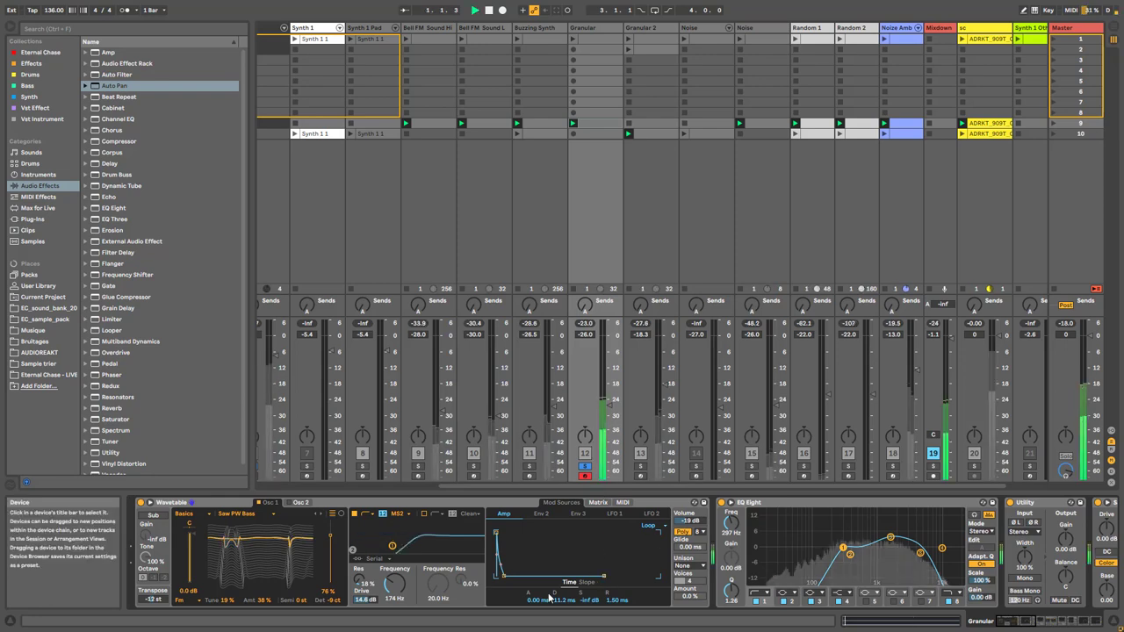
key("space")
double_click(596, 109)
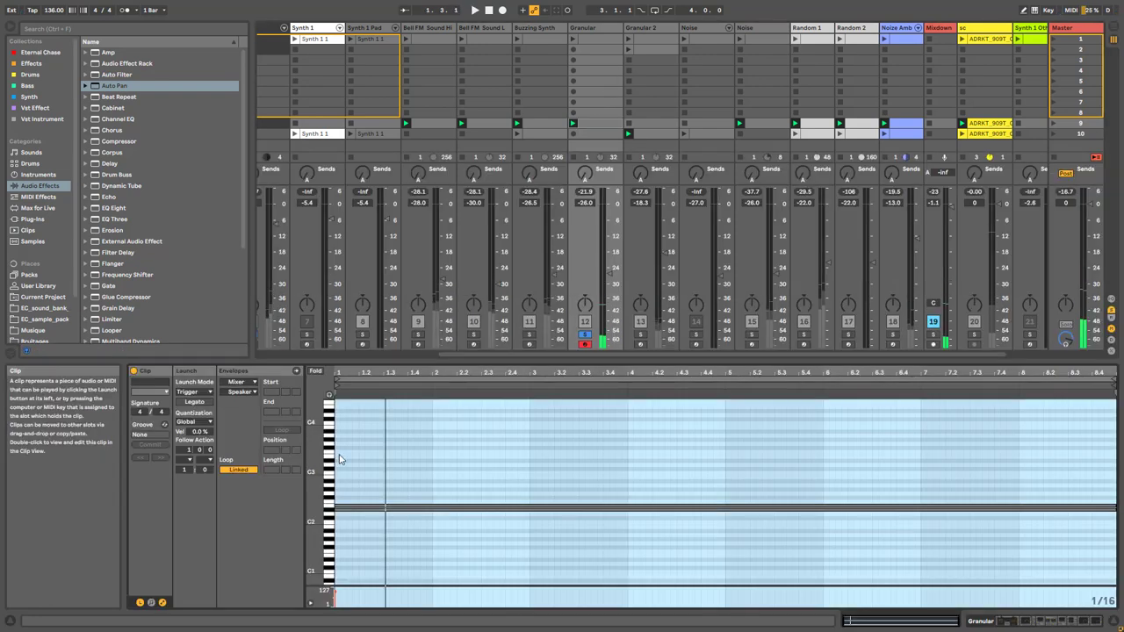
left_click(579, 29)
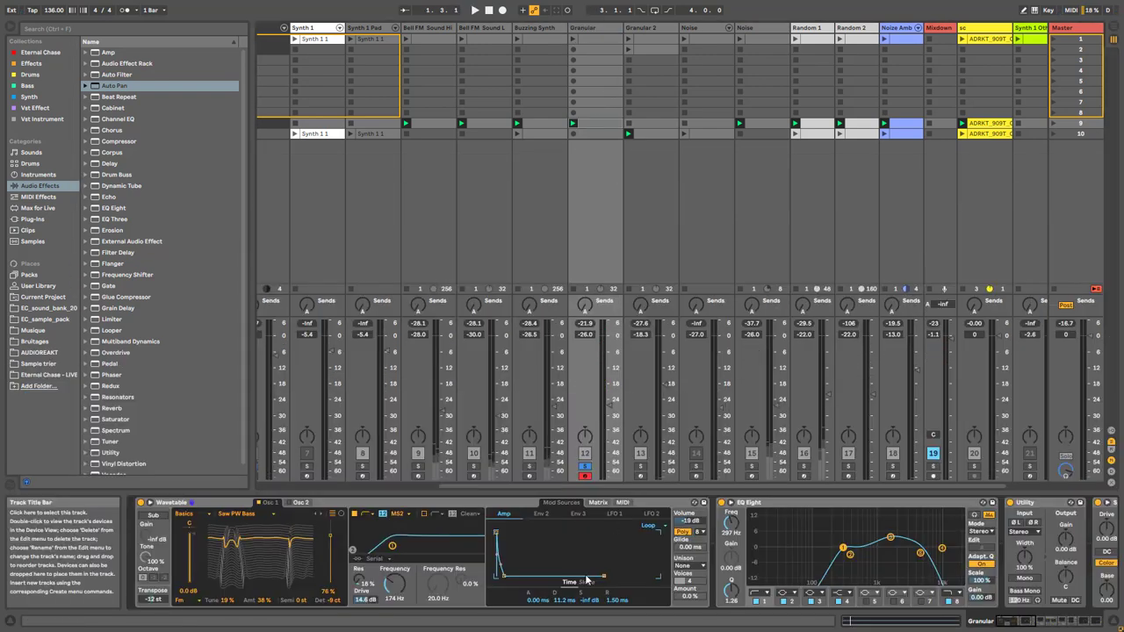
Play Granular, try a shorter amp envelope decay in Wavetable, and undo the change
key("space")
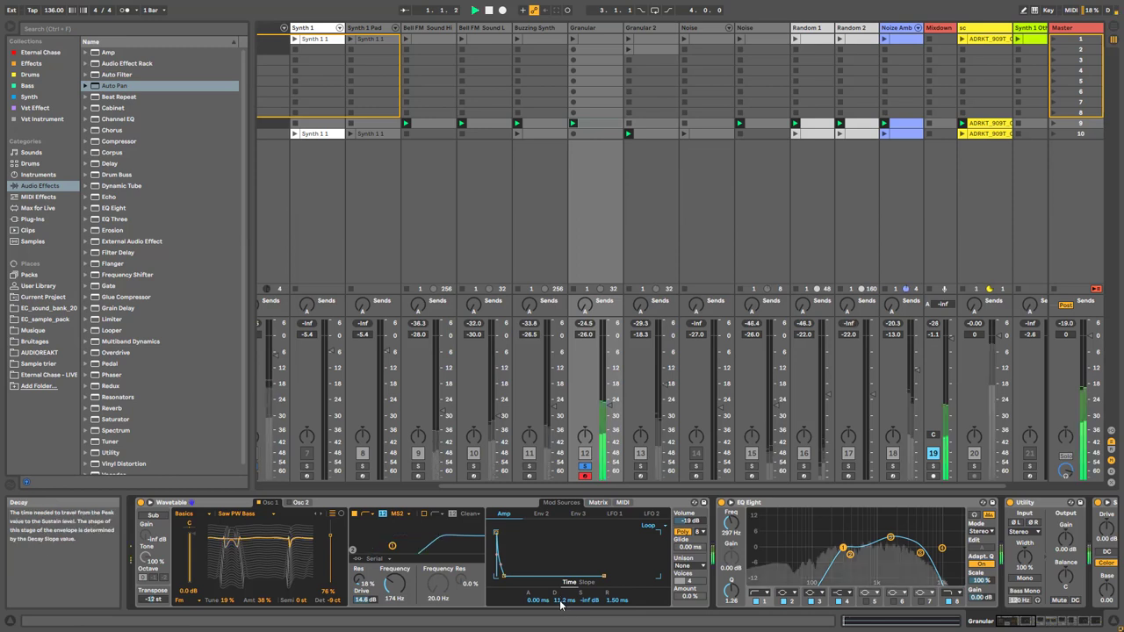
left_click_drag(562, 604, 562, 579)
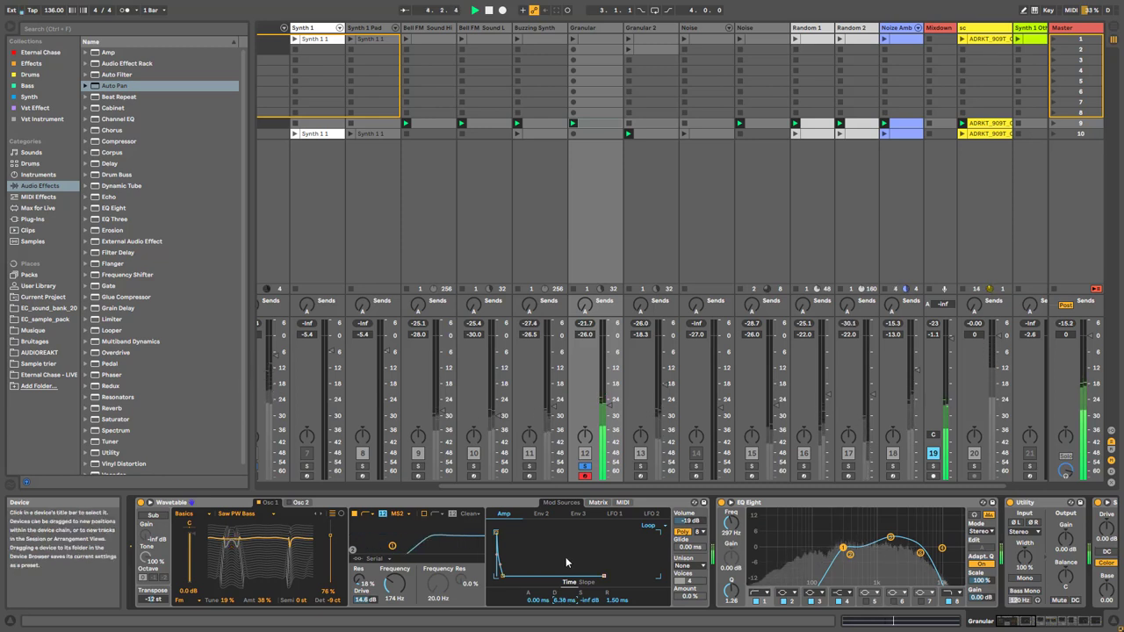
key("ctrl+z")
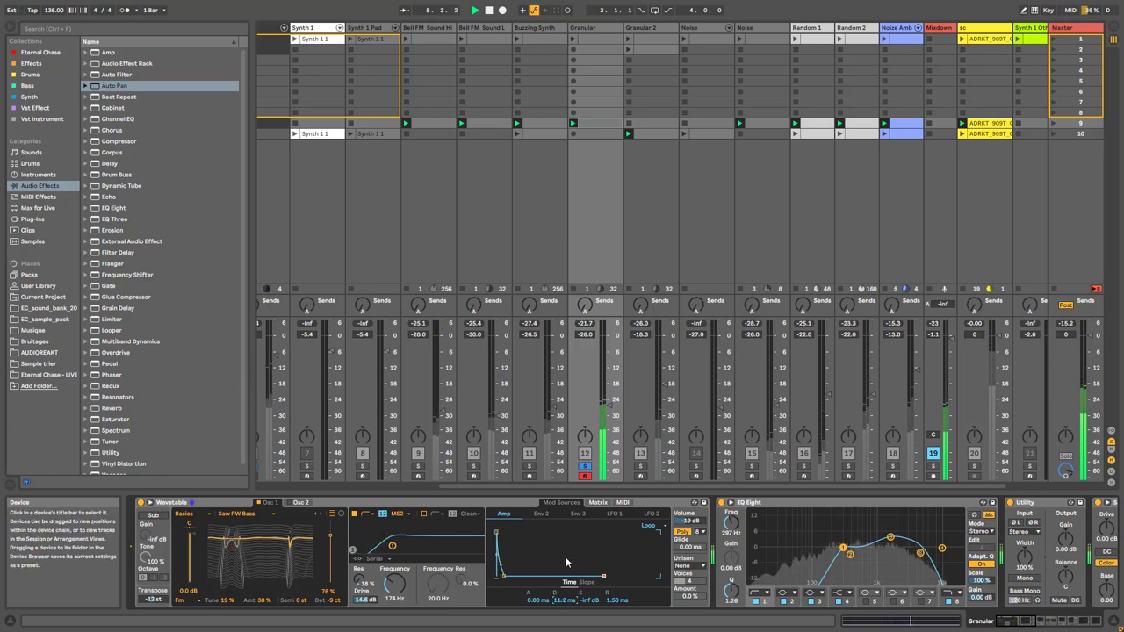
Check Granular's Wavetable modulation matrix and LFOs, and change LFO 2's waveform to the random stepped shape
left_click(651, 28)
left_click(608, 29)
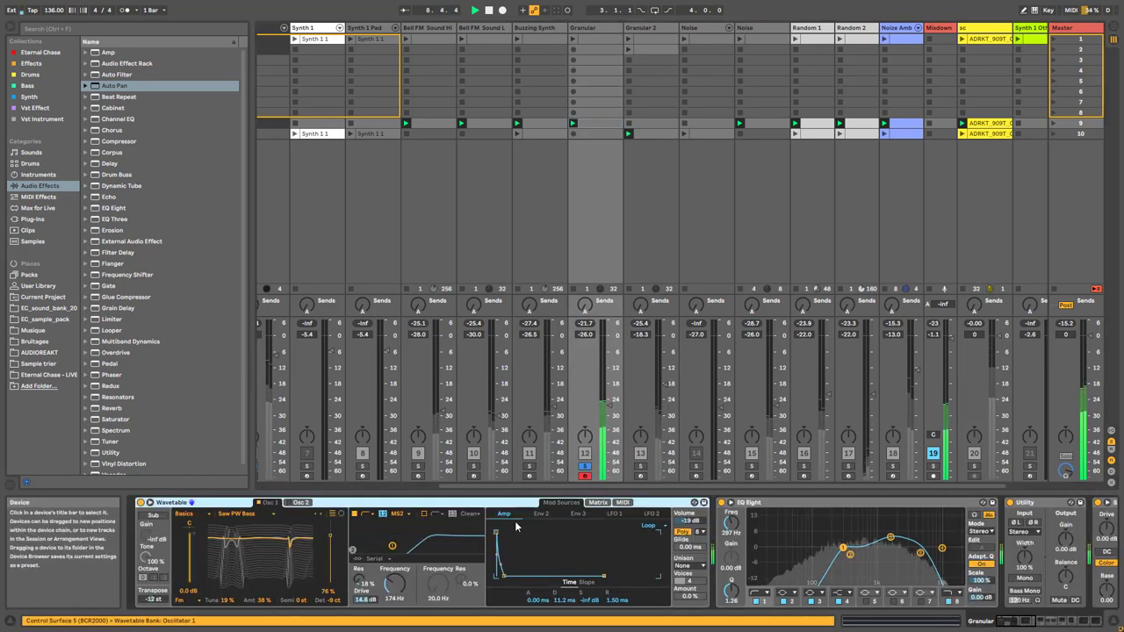
left_click(598, 504)
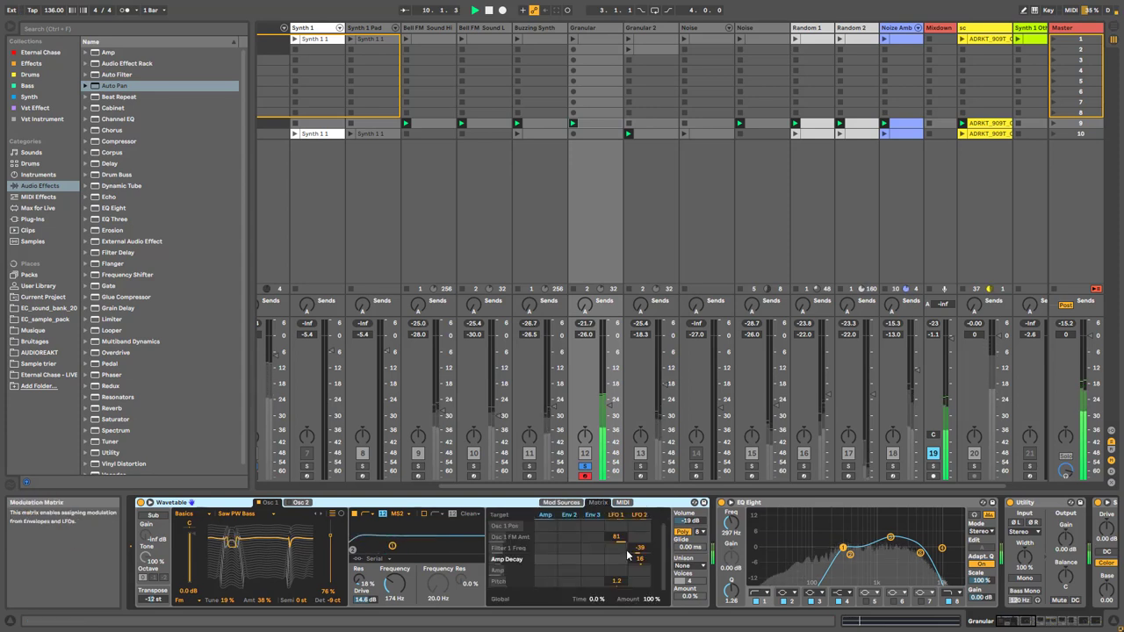
left_click(561, 502)
left_click(650, 514)
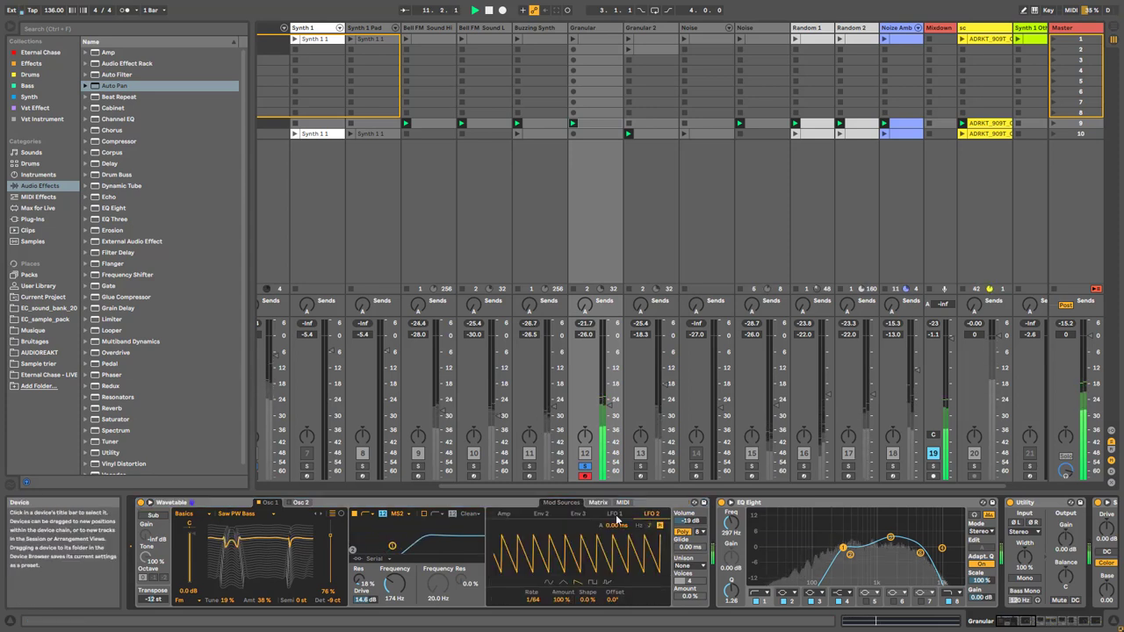
left_click(614, 513)
left_click(650, 513)
left_click(605, 584)
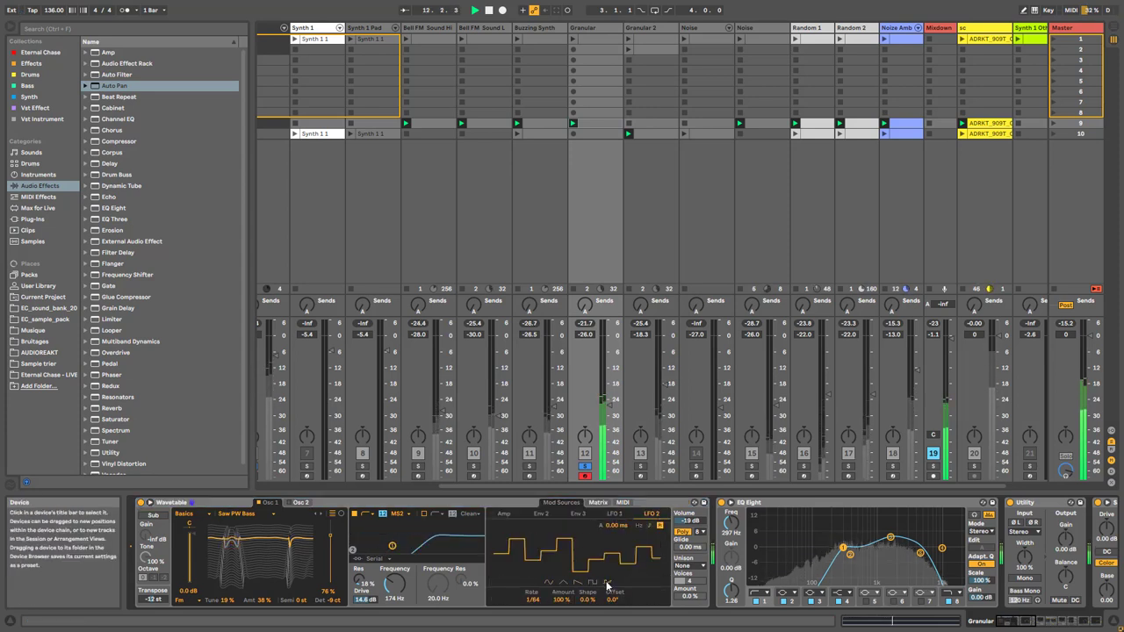
Review Wavetable's modulation matrix, return to the modulation sources, and set Osc 1's wavetable position to 88%
left_click(597, 502)
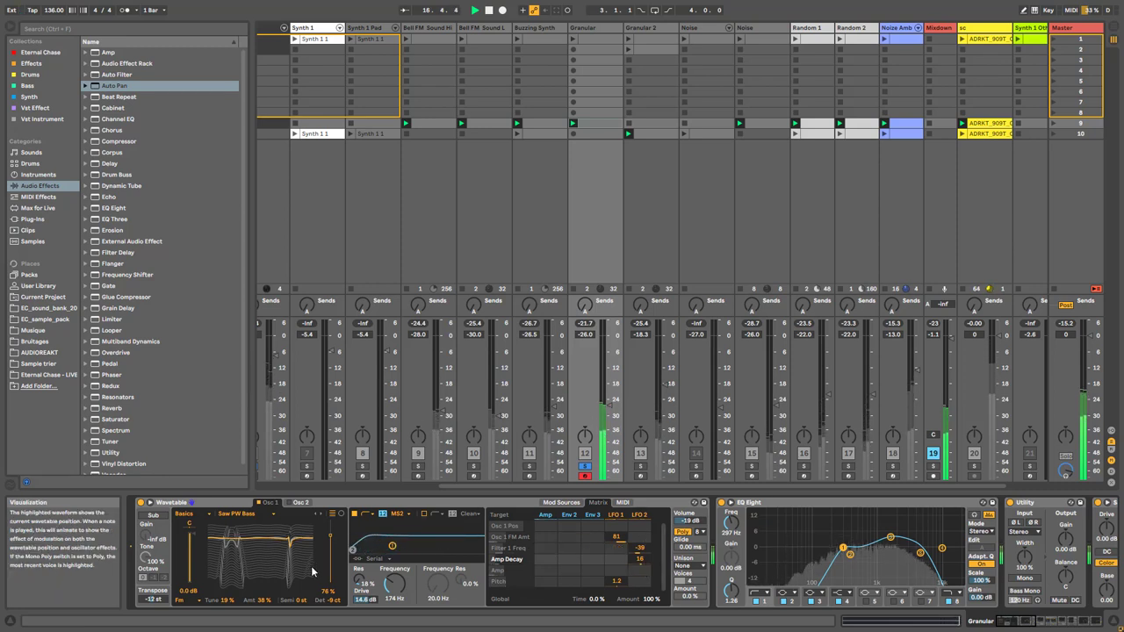
left_click(560, 502)
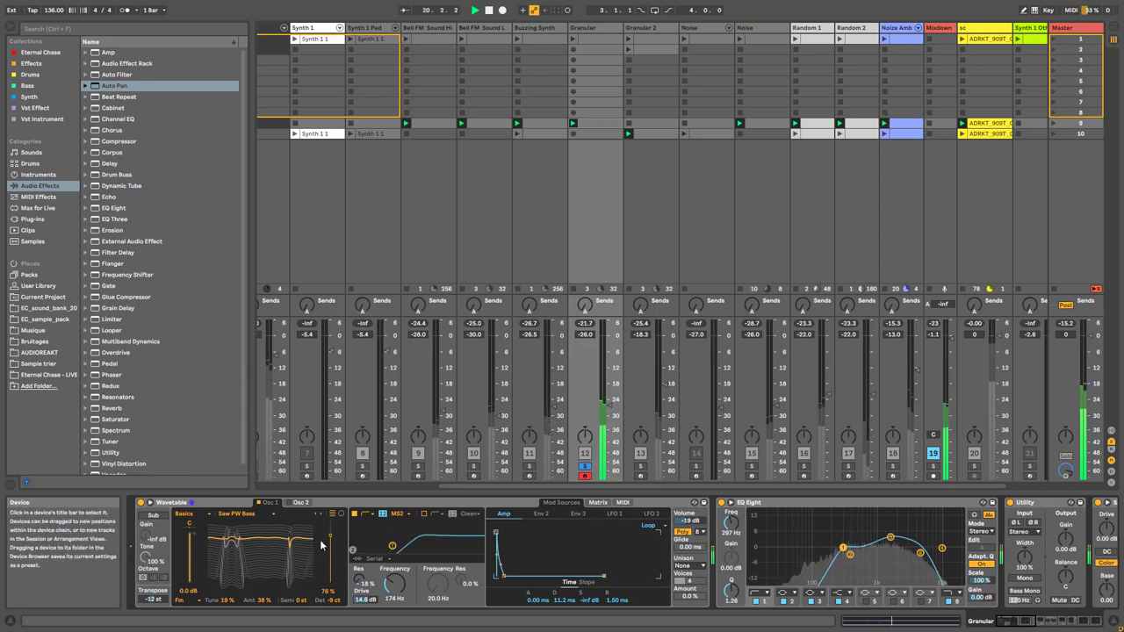
left_click_drag(330, 537, 330, 525)
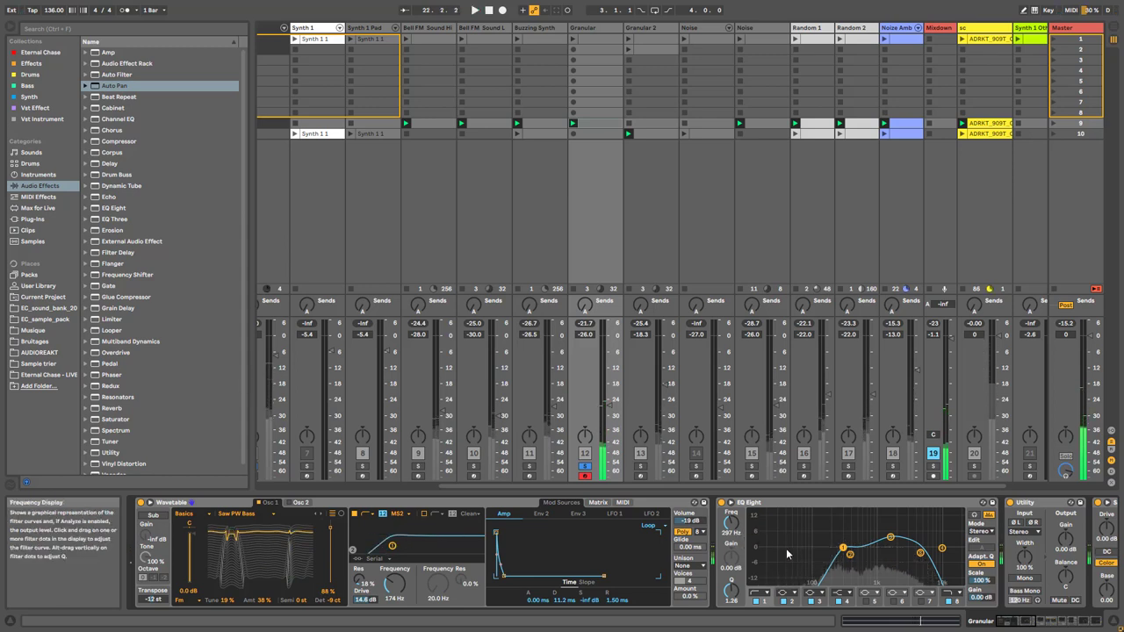
Review the last effects in Granular's chain during playback, and solo Granular 2 to hear it
left_click_drag(1020, 621, 1081, 625)
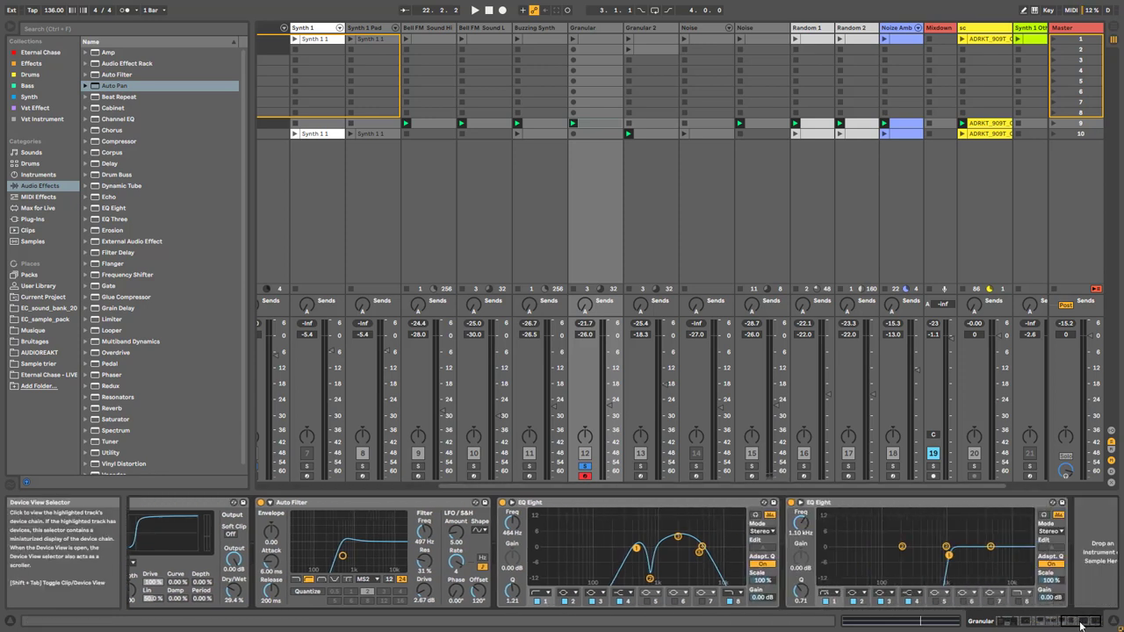
key("space")
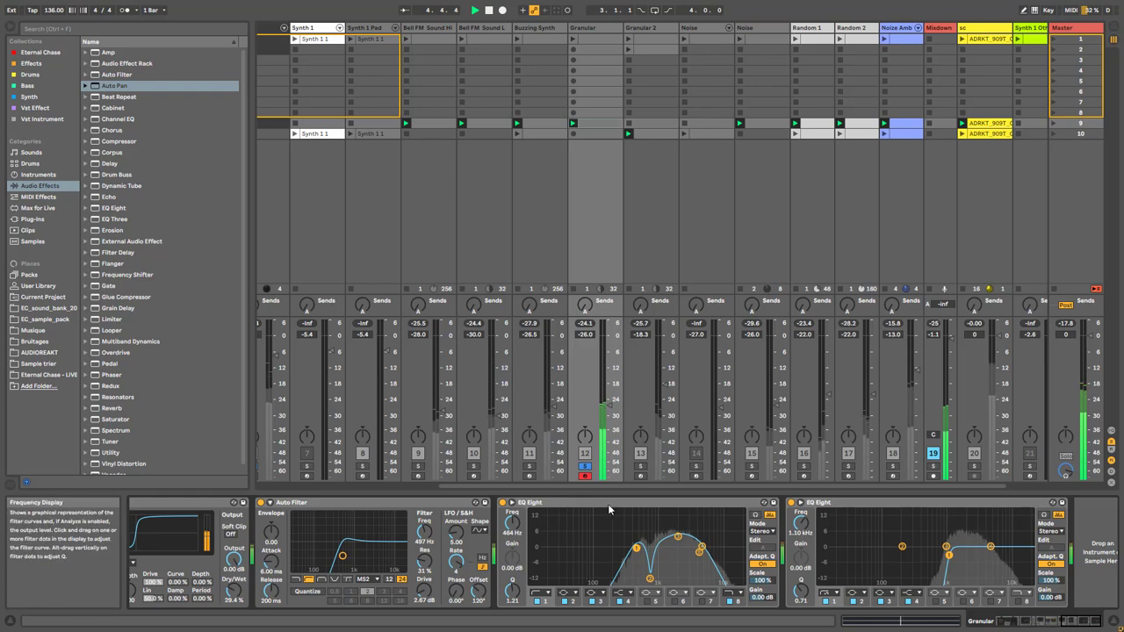
left_click(676, 27)
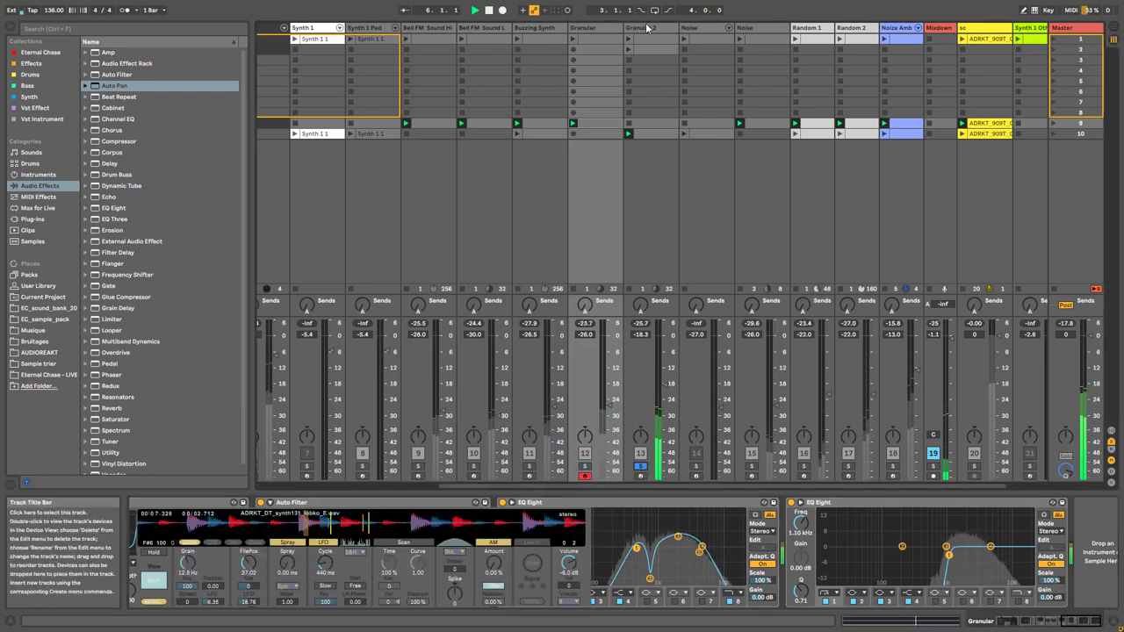
Solo and arm the drum-rack Noise track, launch its scene 10 clip, and compare it by ear with the soloed Htas track
key("Right")
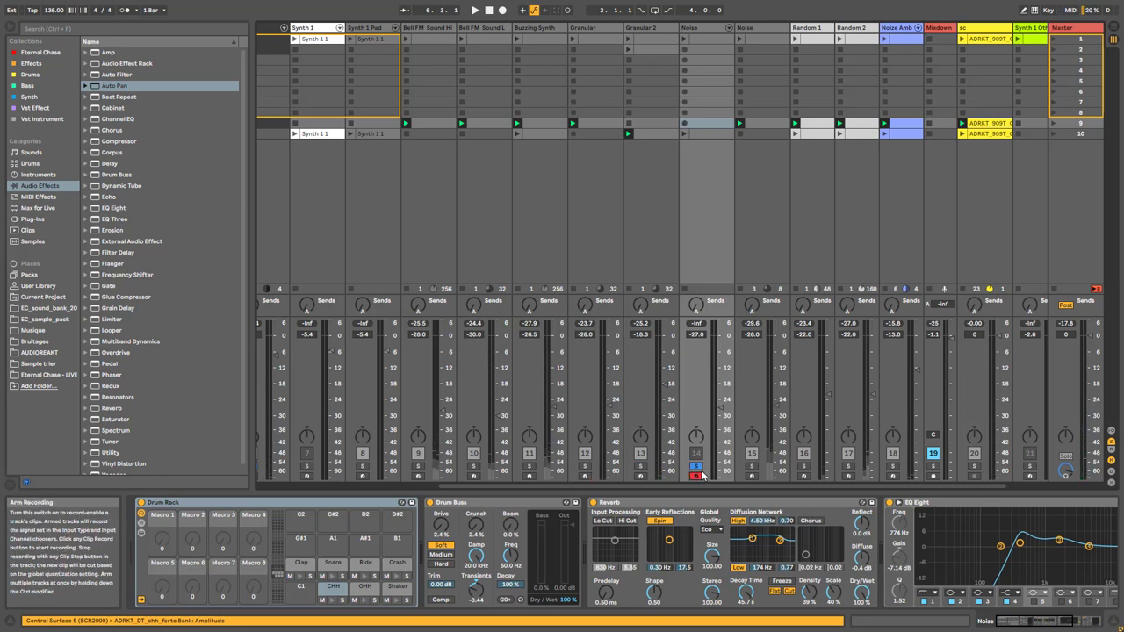
left_click(684, 134)
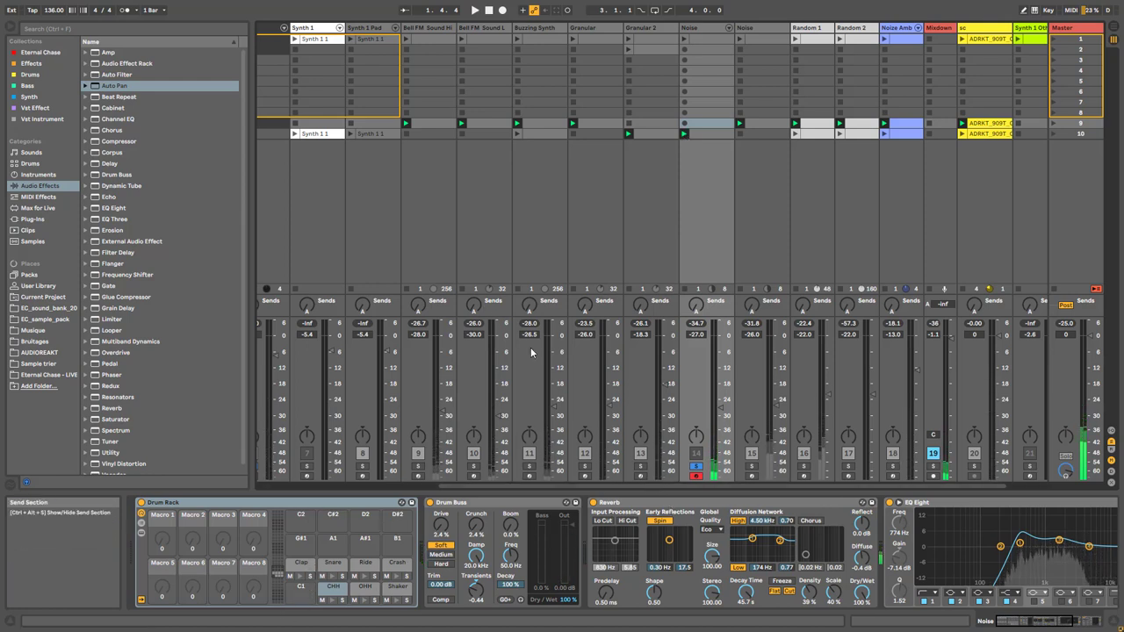
left_click_drag(460, 484, 448, 488)
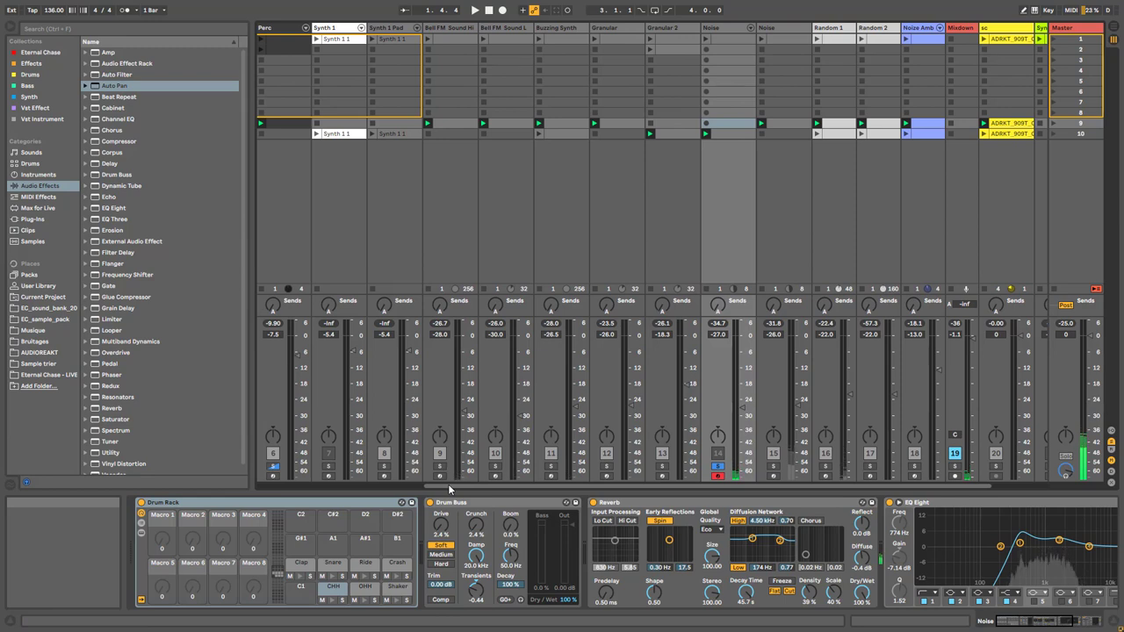
scroll(448, 488, "left", 5)
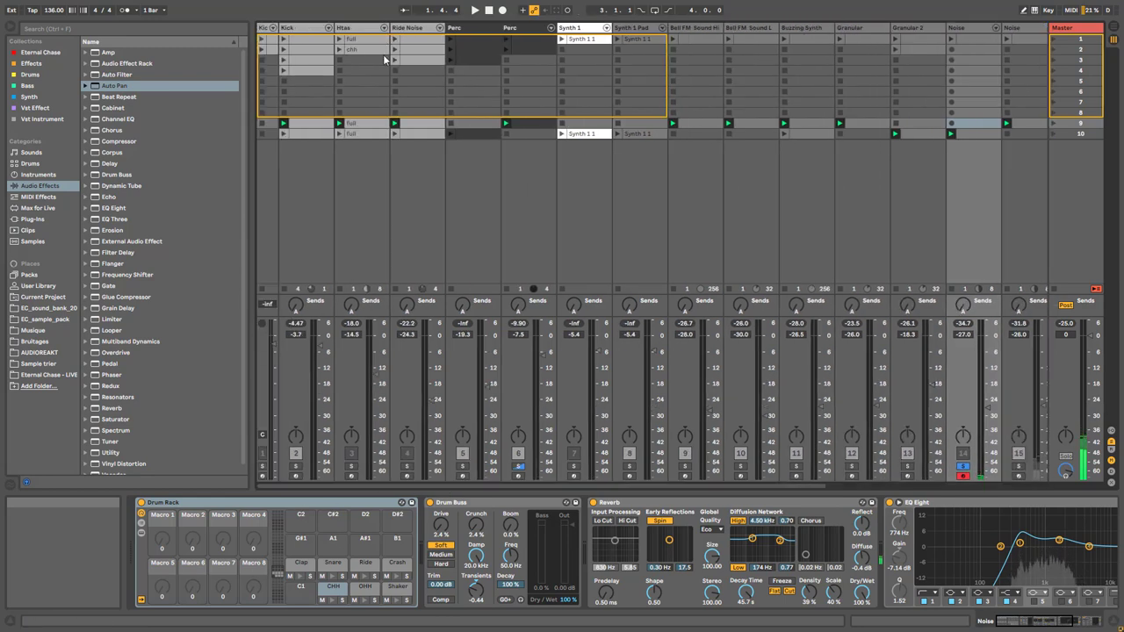
key("space")
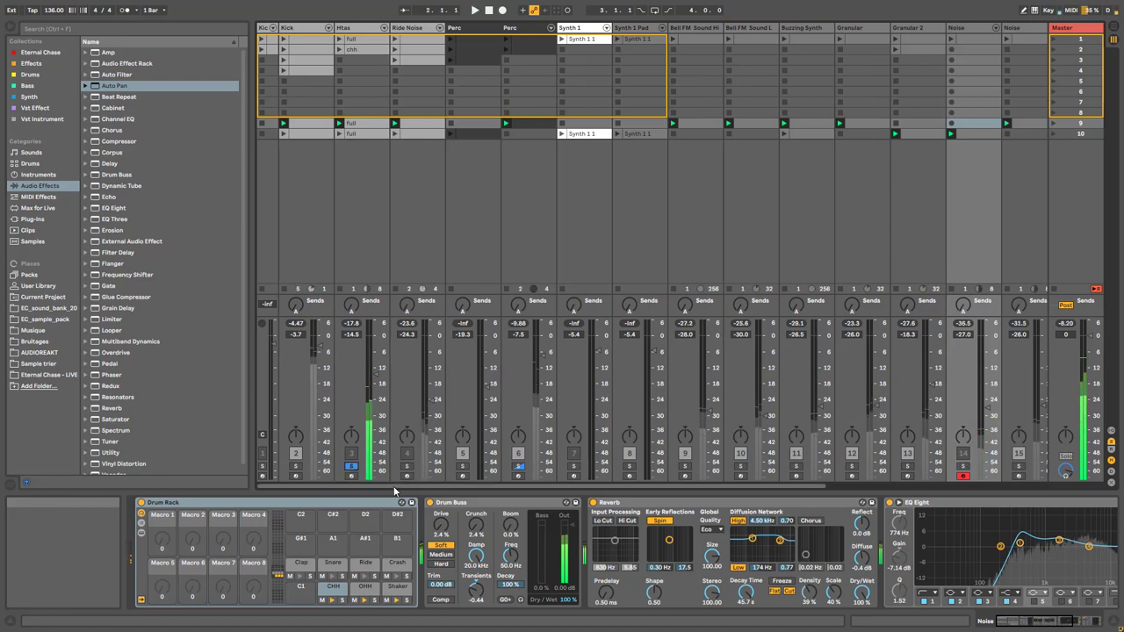
scroll(667, 485, "right", 6)
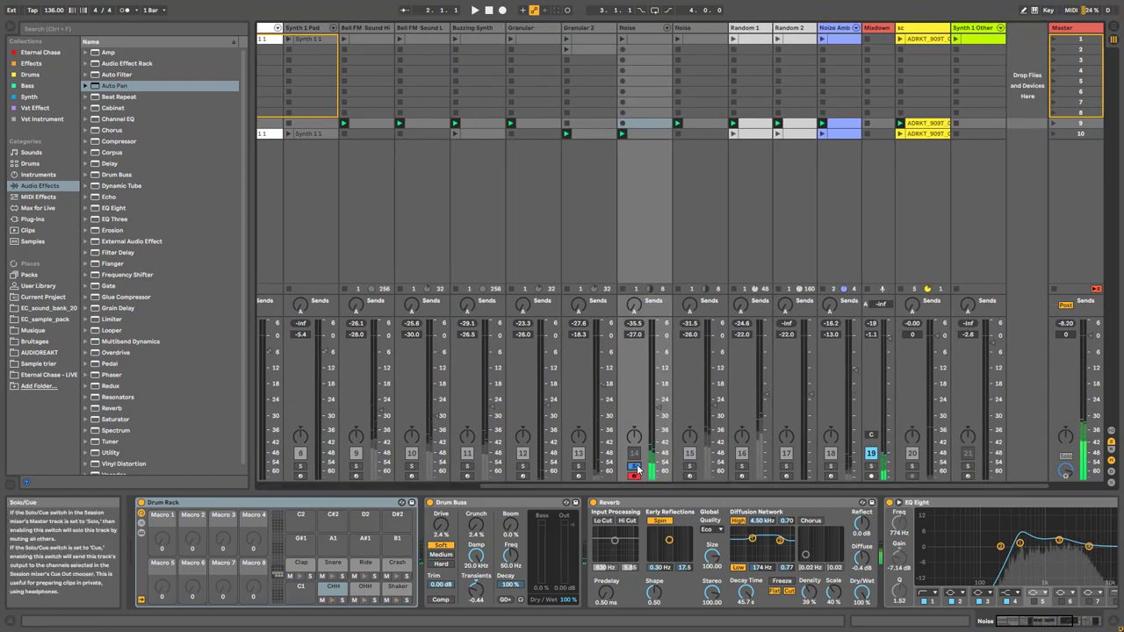
Compare the drum-rack Noise sound with Reverb bypassed and enabled, and do the same for its EQ Eight
left_click(593, 503)
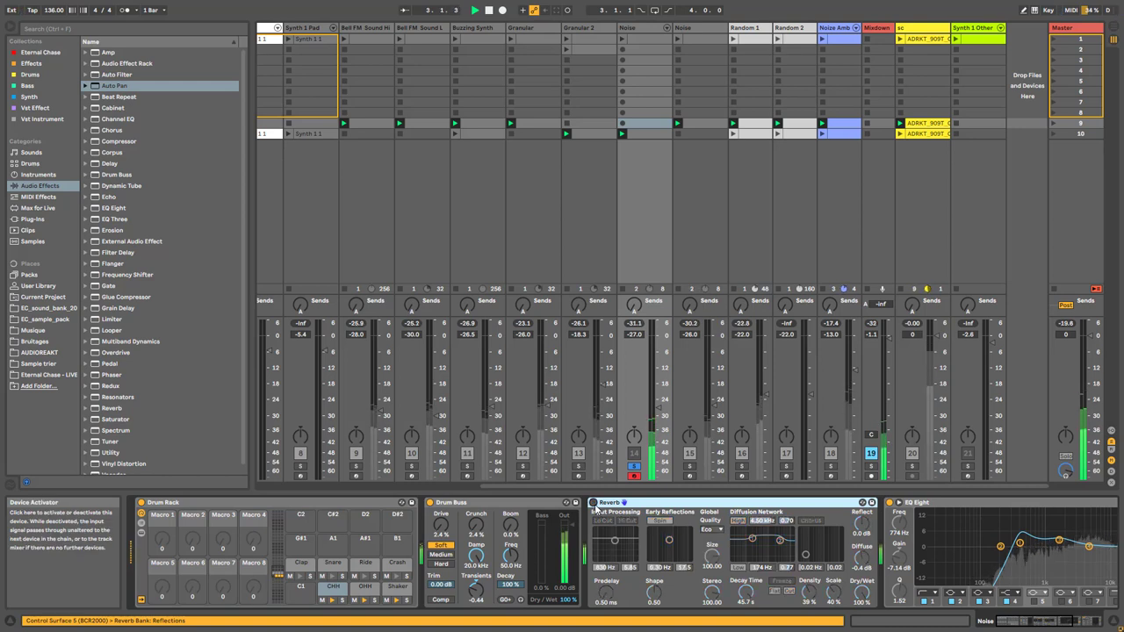
left_click(594, 504)
left_click_drag(1031, 621, 1043, 621)
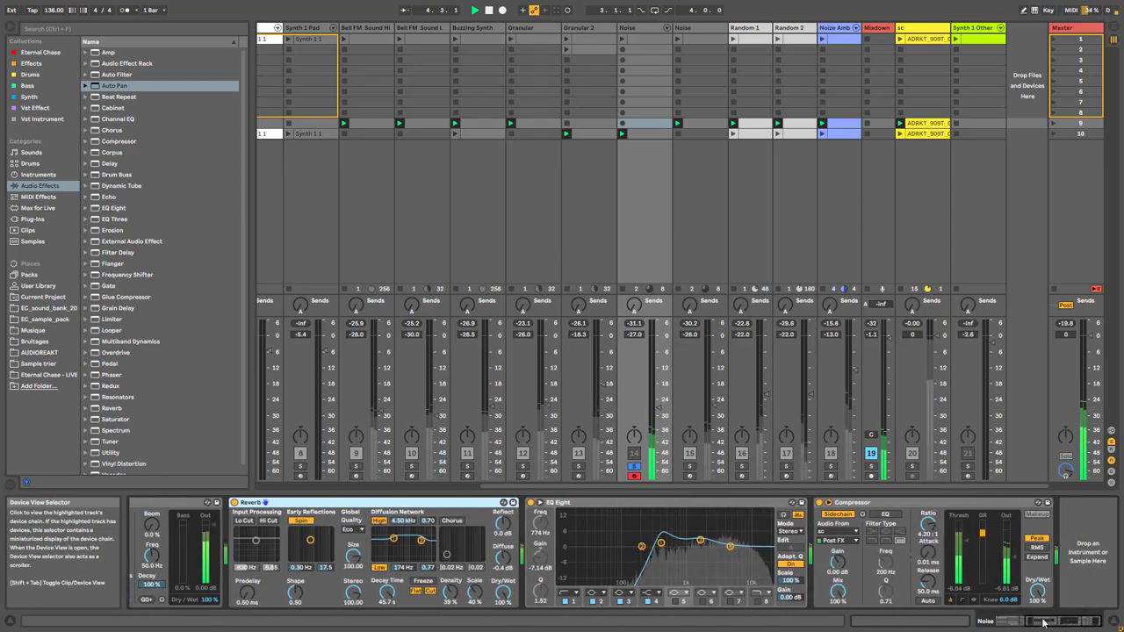
left_click(530, 503)
left_click(531, 503)
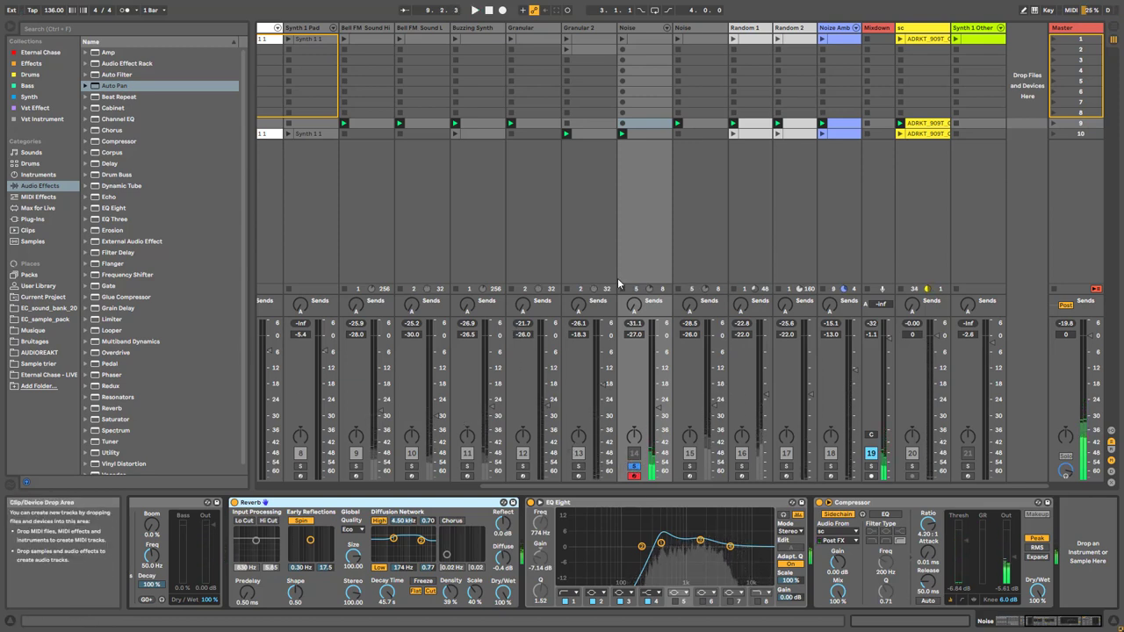
Unsolo the drum-rack Noise track, launch scene 10, and briefly mute the track to hear its role in the mix
left_click(635, 467)
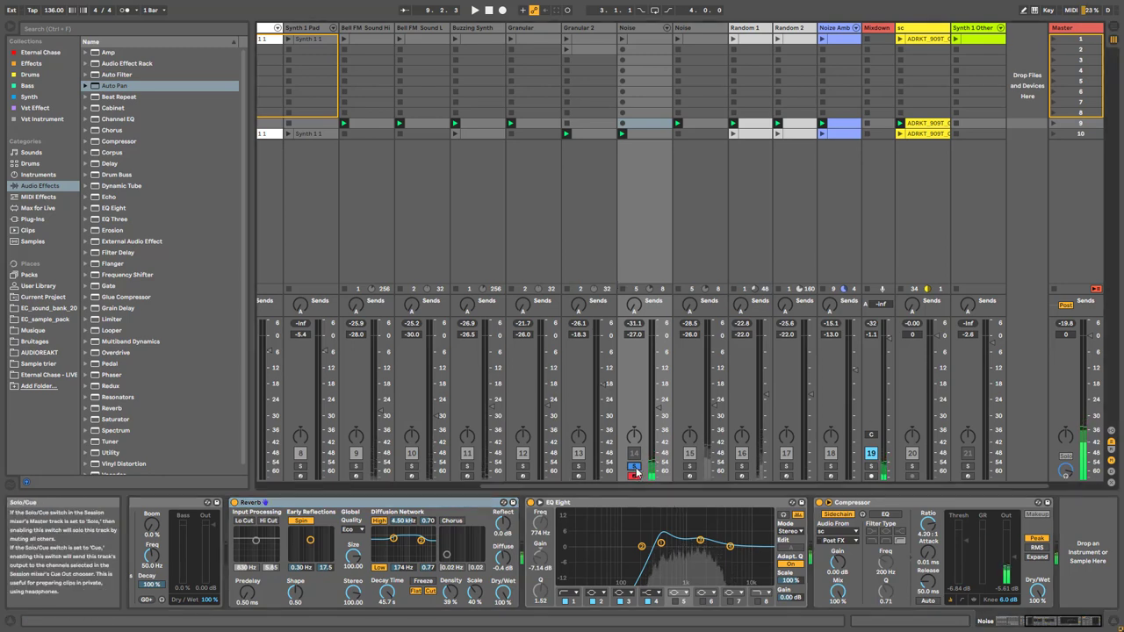
left_click(1054, 133)
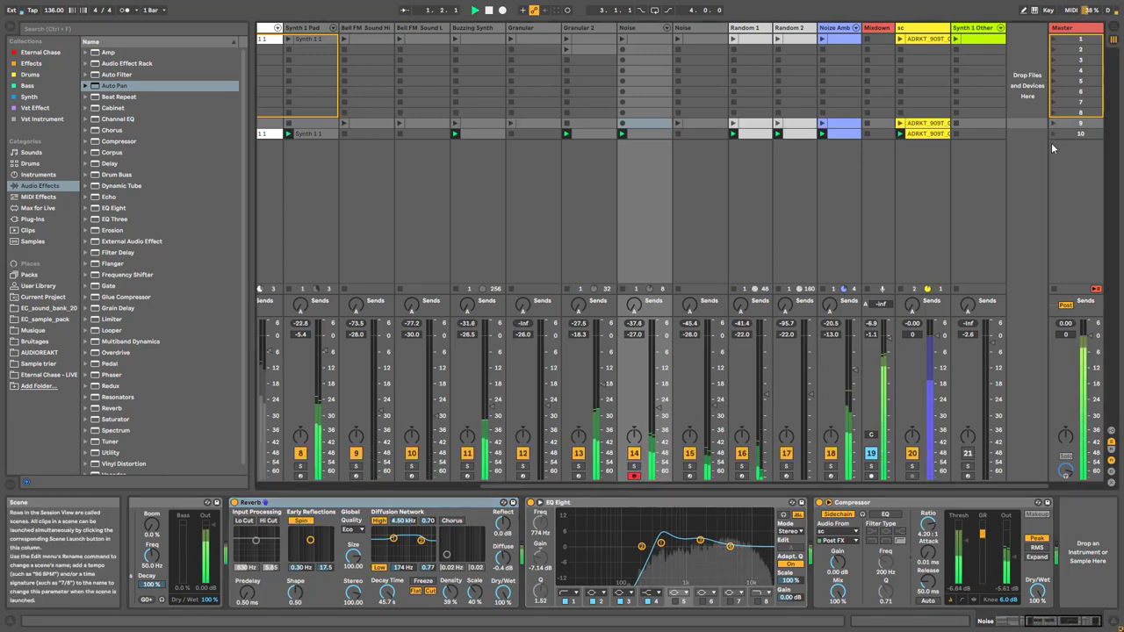
left_click(633, 453)
left_click(633, 454)
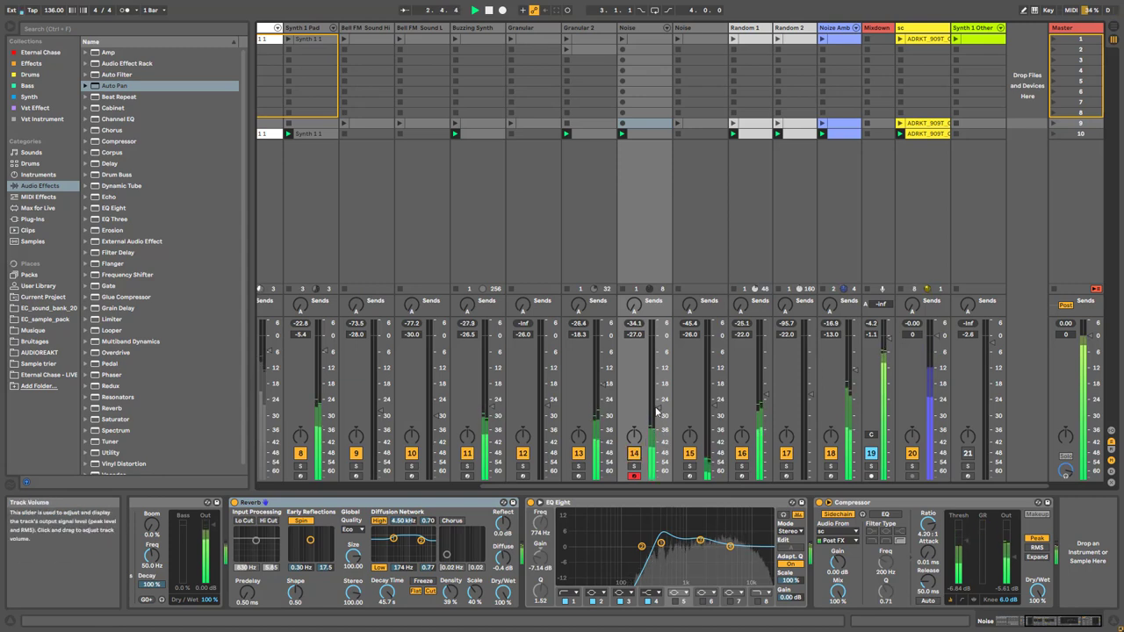
Try volume levels including -21.2 dB and -25.2 dB for the drum-rack Noise track against the full mix
left_click_drag(657, 408, 658, 400)
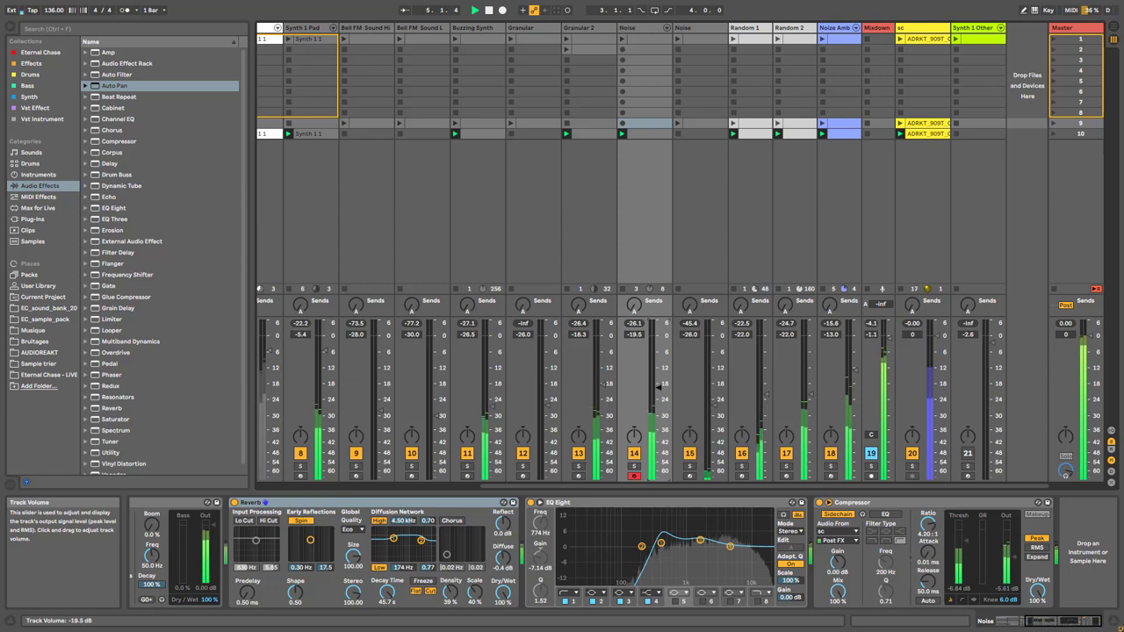
left_click_drag(656, 390, 664, 402)
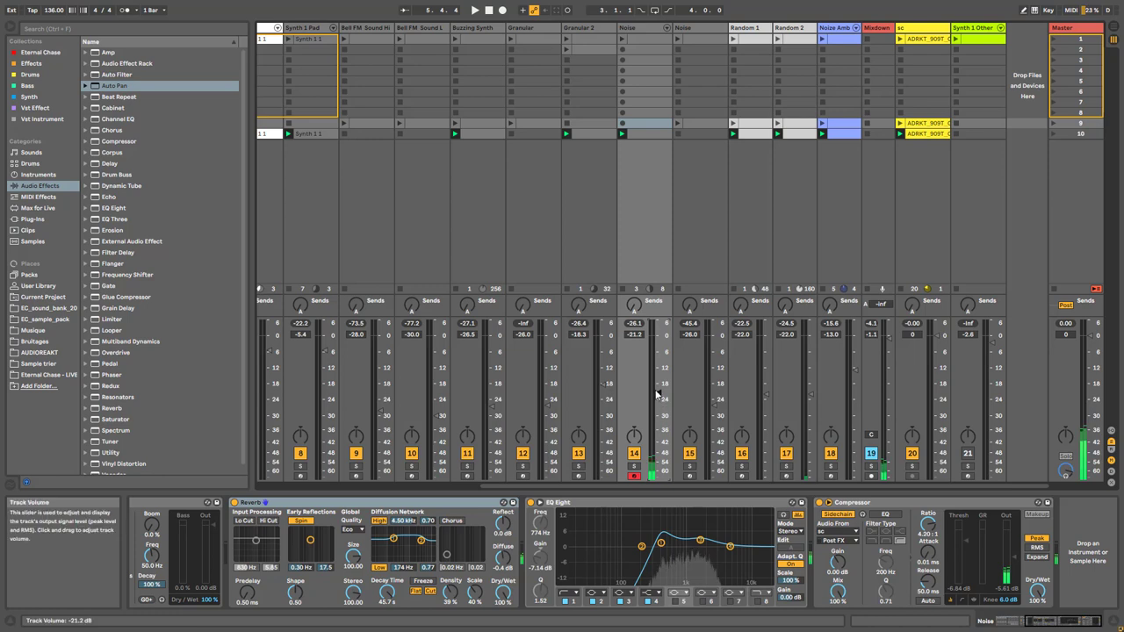
key("space")
left_click_drag(657, 397, 660, 384)
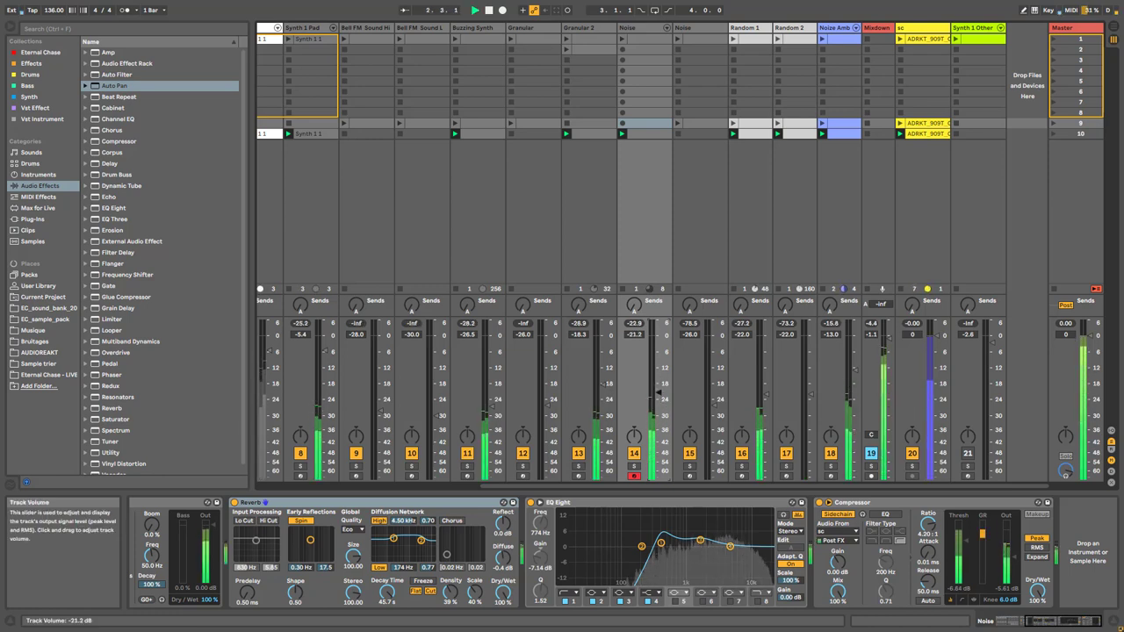
key("space")
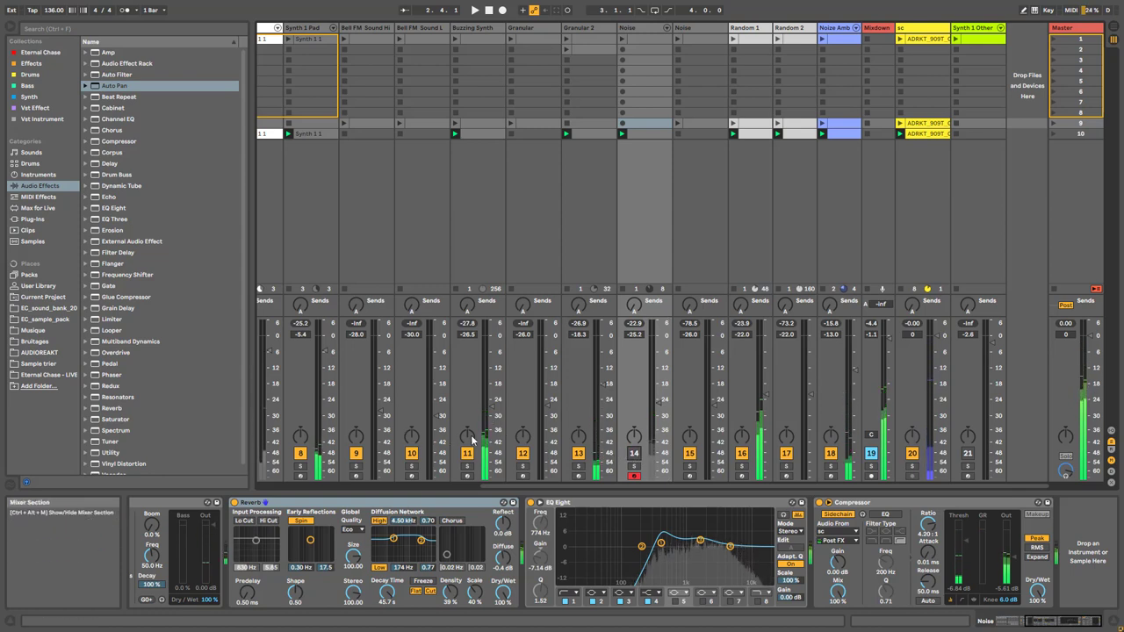
During playback, set Buzzing Synth's volume to -22.1 dB and the drum-rack Noise track's volume to -23.7 dB
key("space")
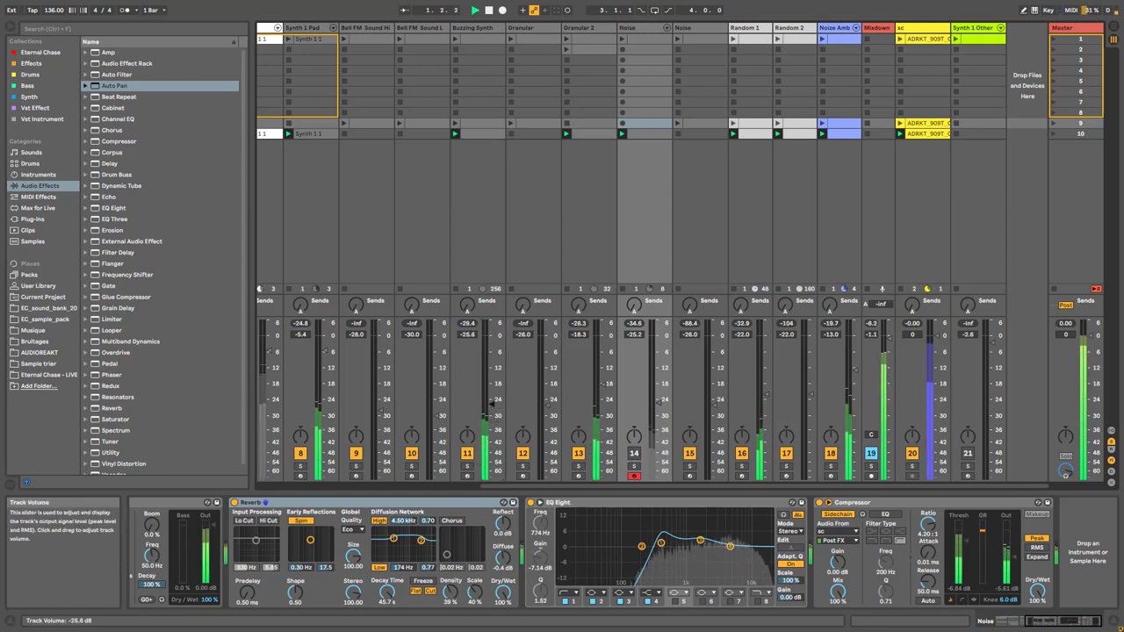
mouse_move(491, 404)
left_mouse_down()
mouse_move(492, 384)
mouse_move(491, 403)
left_mouse_up()
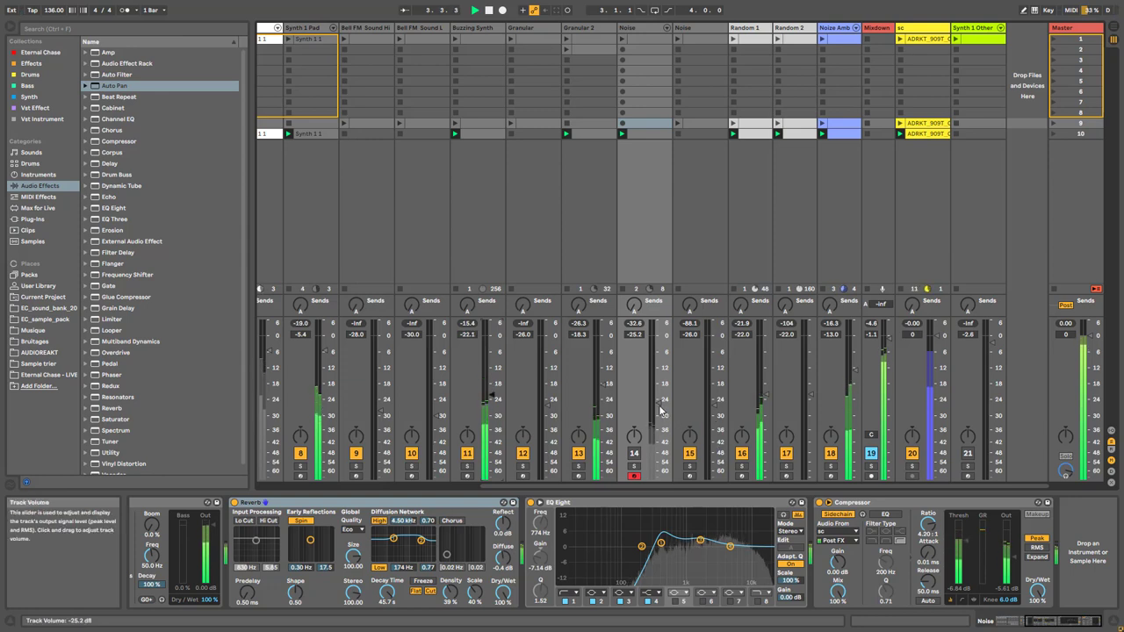
left_click_drag(660, 410, 660, 405)
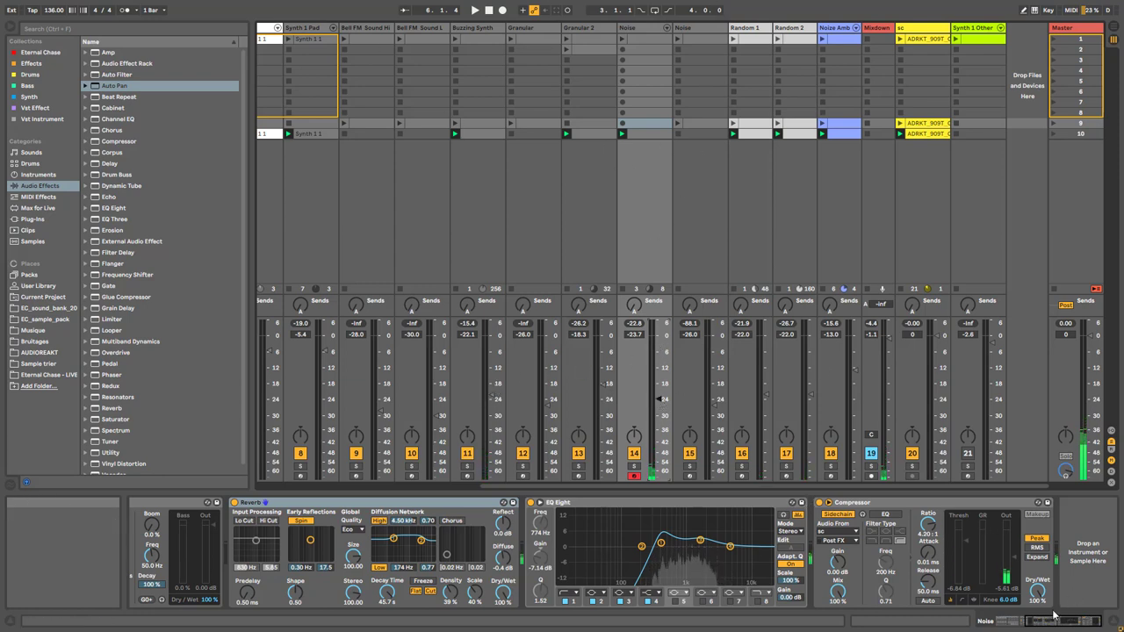
Select, arm and solo the Operator-based Noise track, and play it with scene 9
left_click(693, 28)
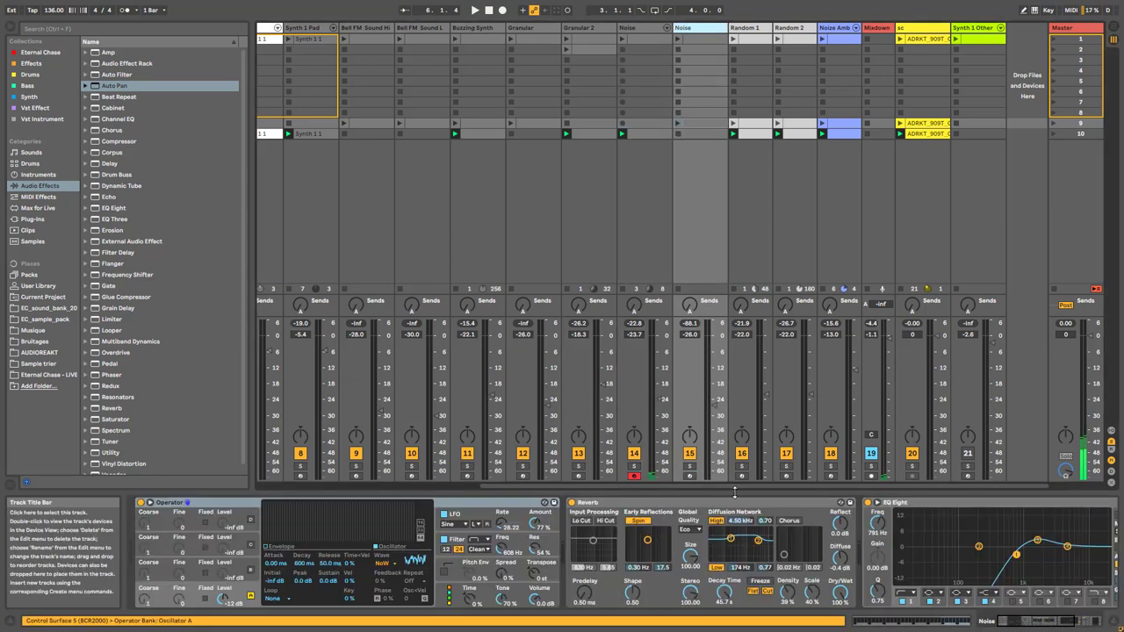
left_click(690, 476)
left_click(689, 465)
key("space")
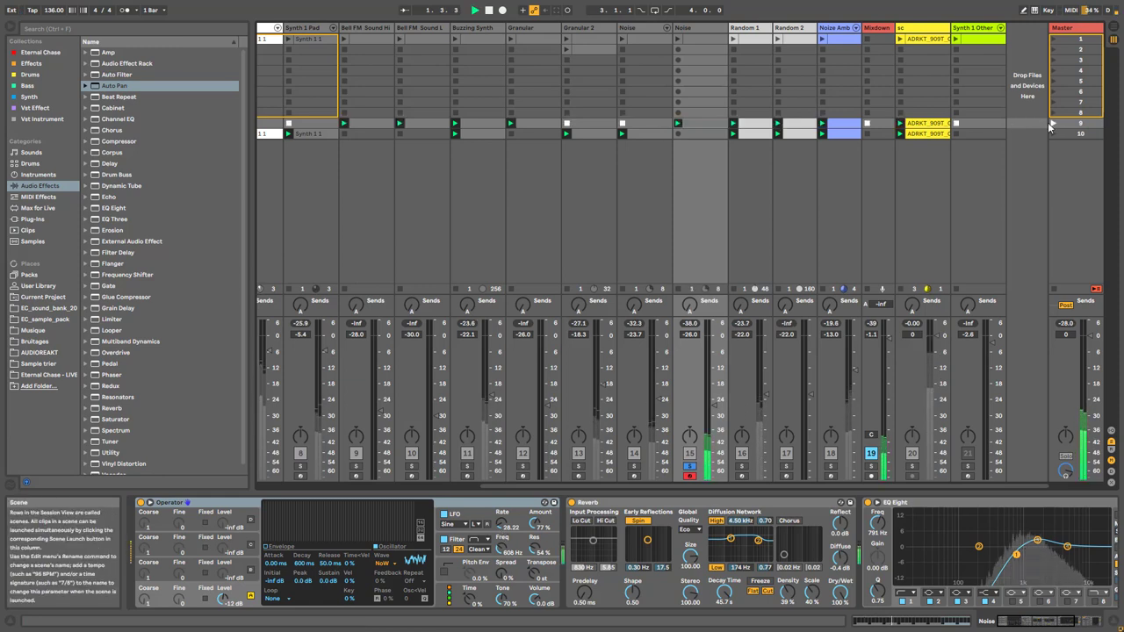
Inspect Operator's filter and LFO settings on the second Noise track, and review its Reverb, EQ Eight and Compressor
left_click(503, 560)
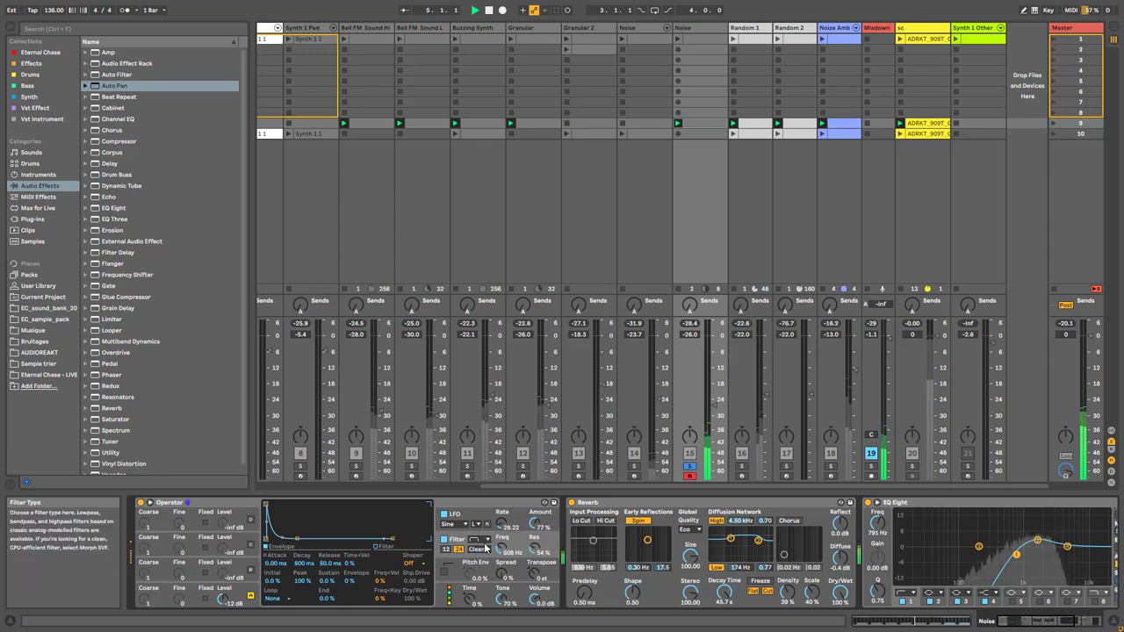
left_click(539, 525)
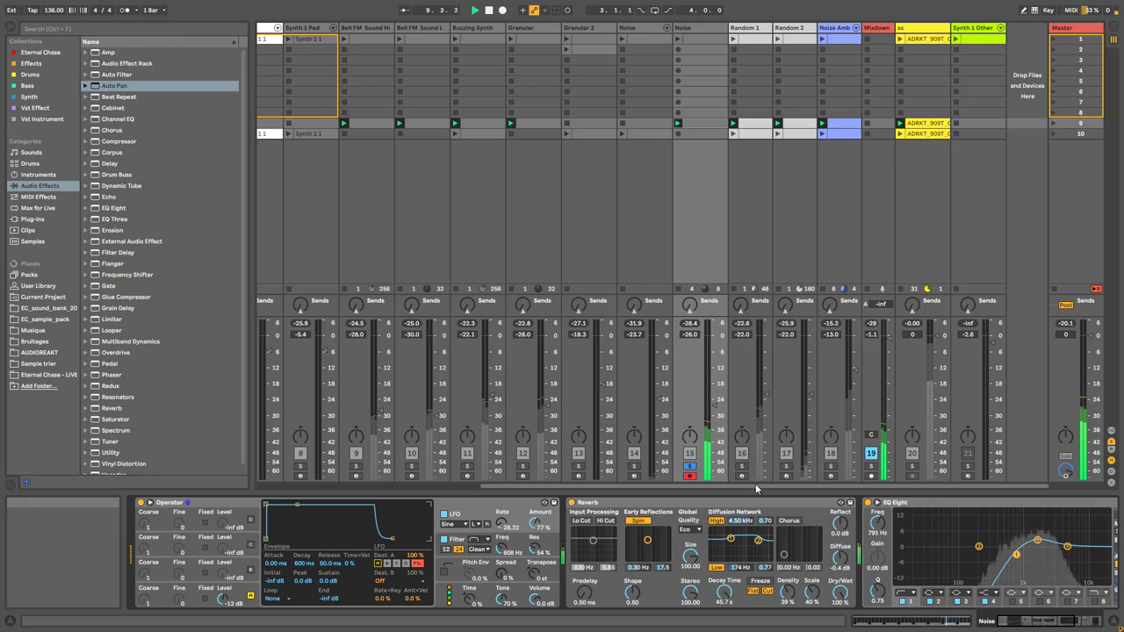
scroll(769, 530, "right", 5)
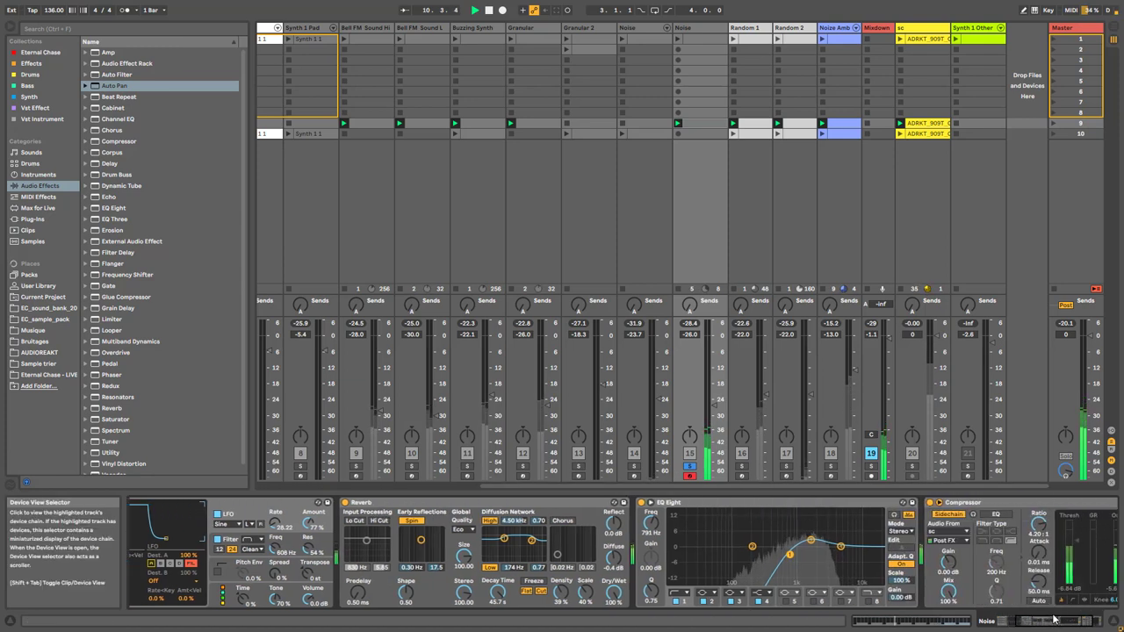
scroll(769, 530, "right", 3)
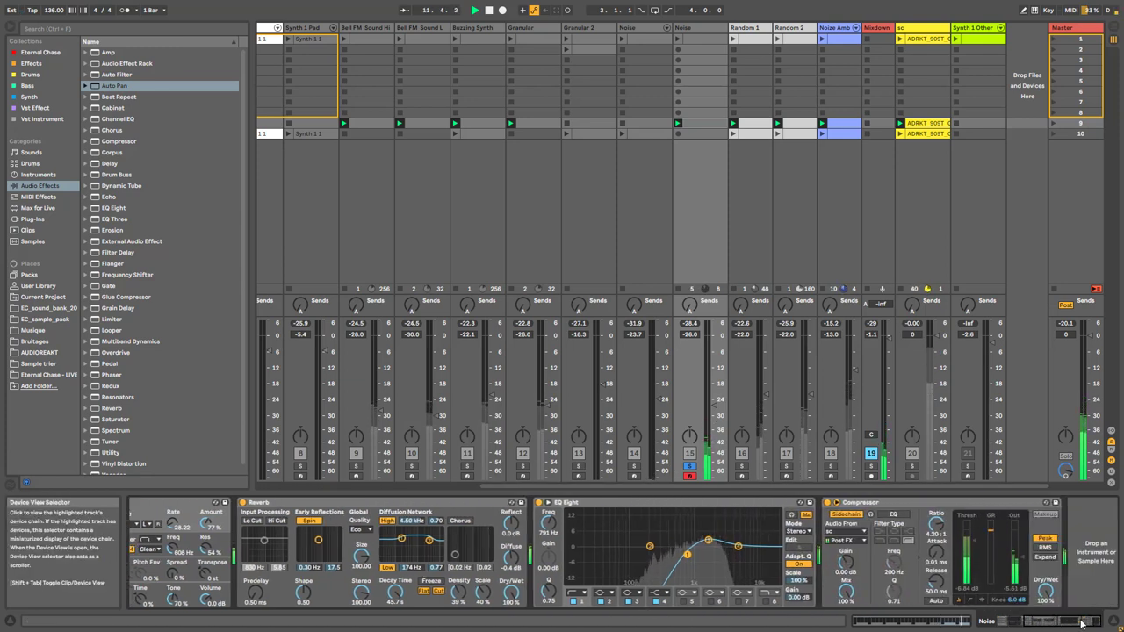
Unsolo the Operator-based Noise track and set its volume to -23.7 dB in the full mix
left_click(691, 466)
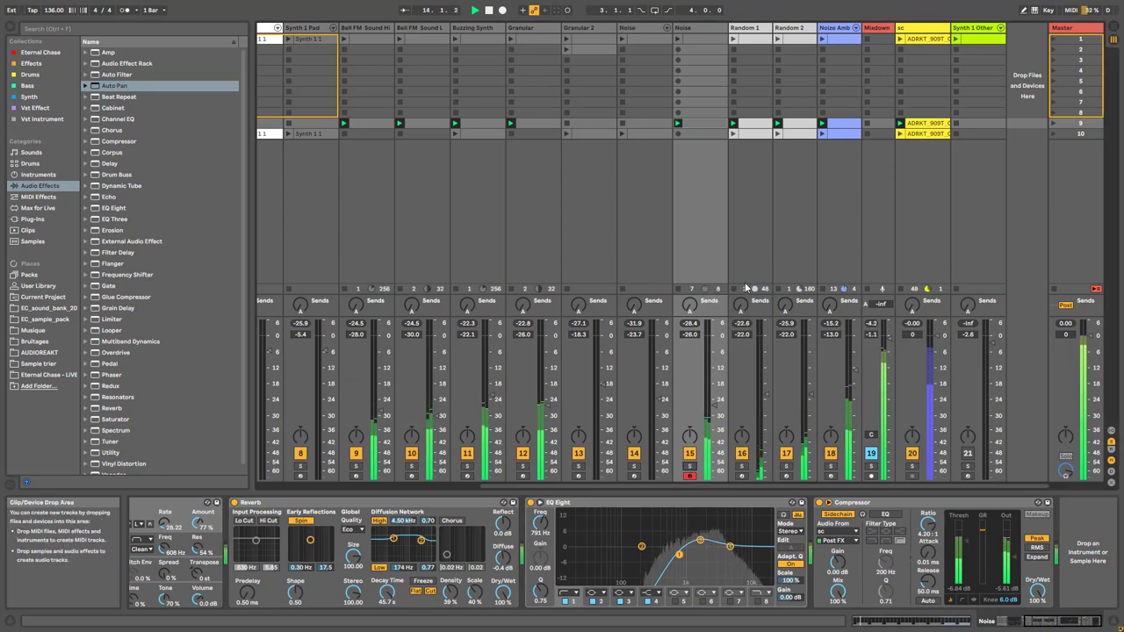
left_click_drag(711, 413, 716, 398)
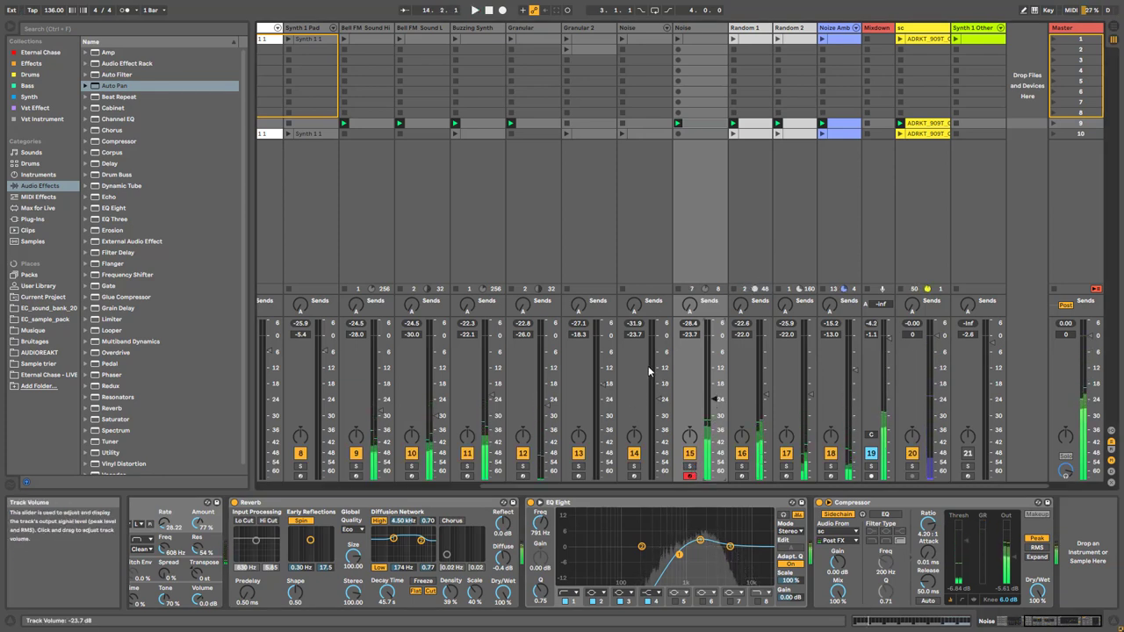
Arm Noise Amb, audition it soloed and in the full mix, set its volume to -13.8 dB, and solo it again
left_click(734, 467)
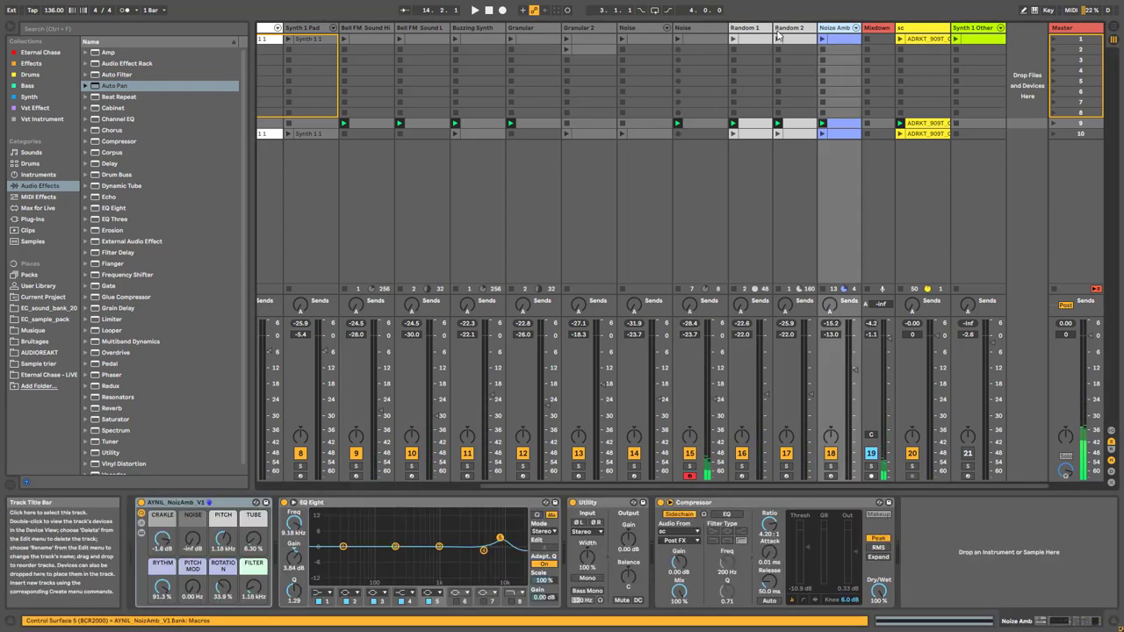
left_click(836, 29)
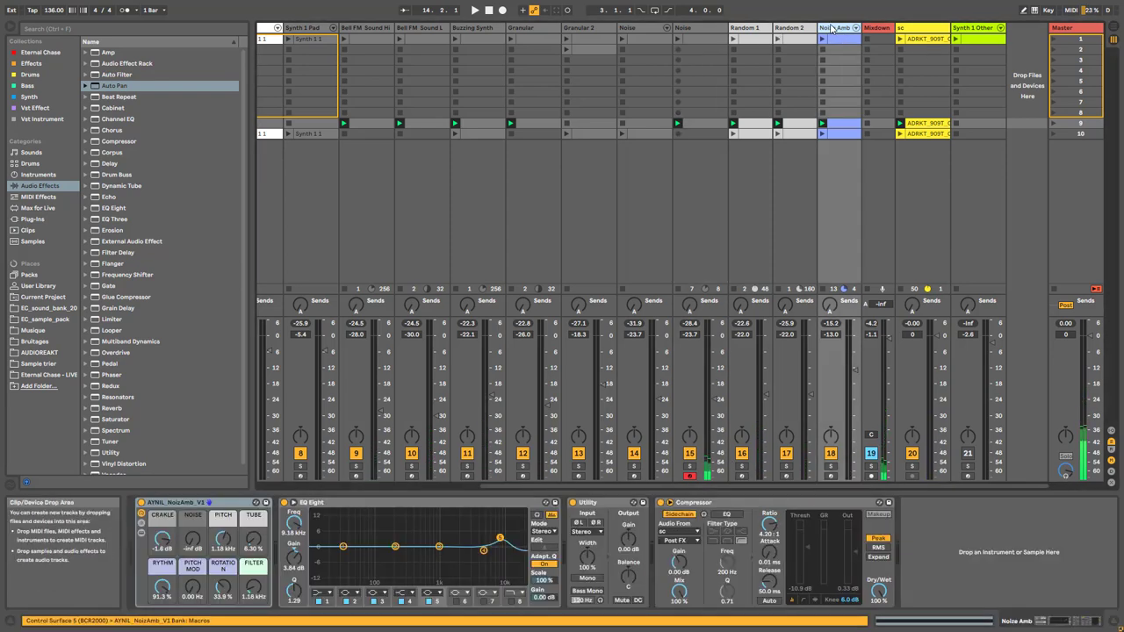
left_click(829, 466)
key("space")
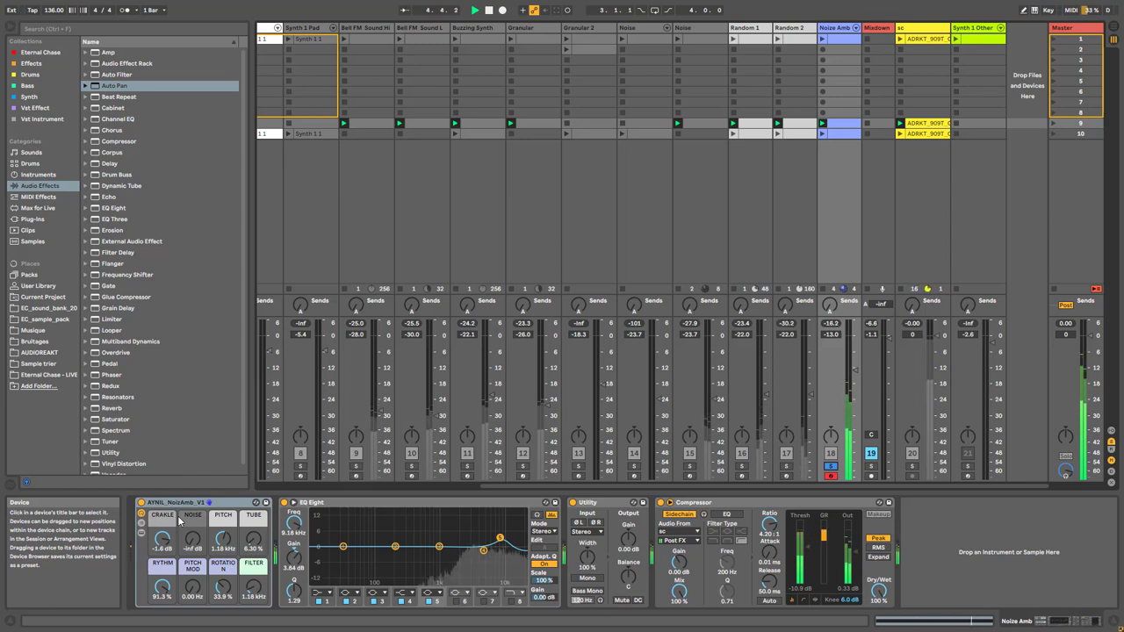
left_click(830, 467)
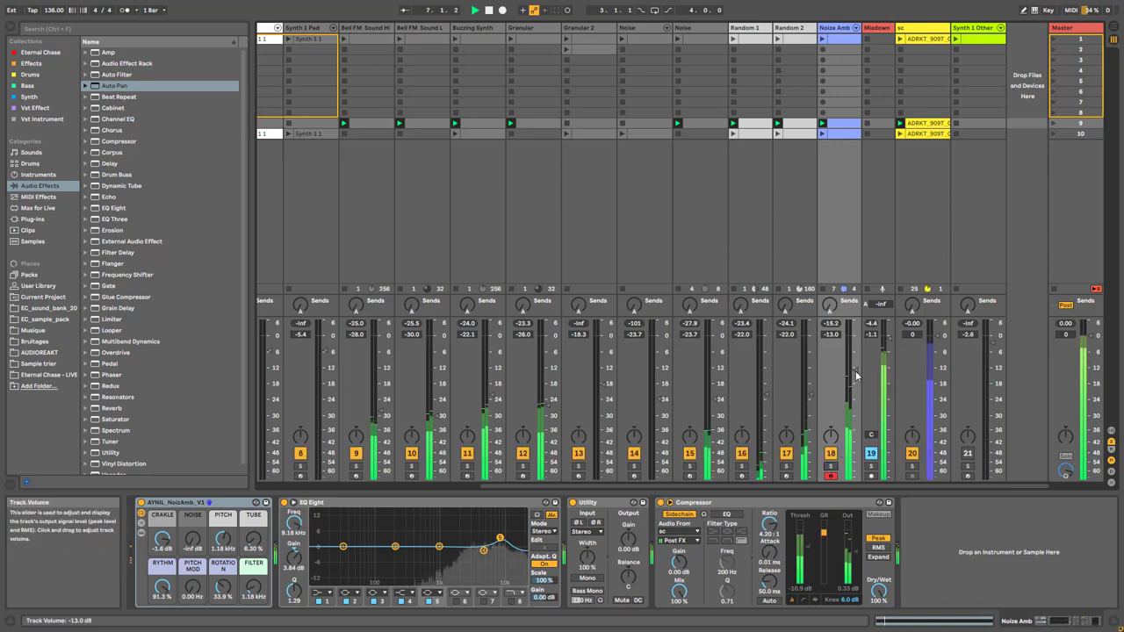
left_click(829, 466)
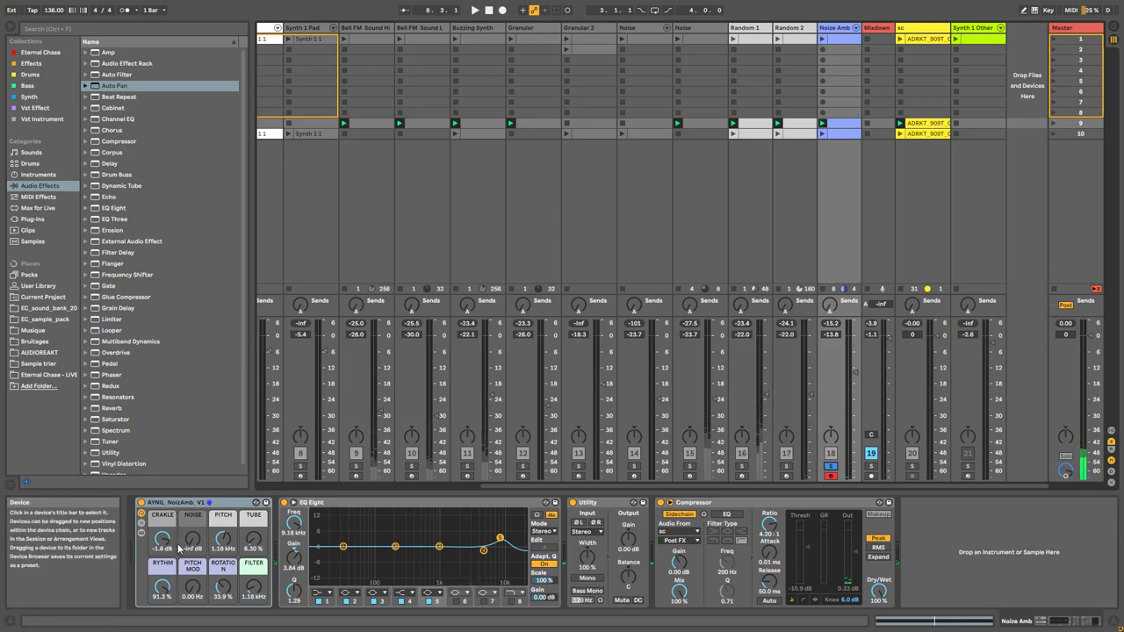
Play the soloed Noise Amb track and set its rack macros to Crakle -2.3 dB, Noise -33 dB, Pitch 78.7 Hz and Rythm 76.4 %
key("space")
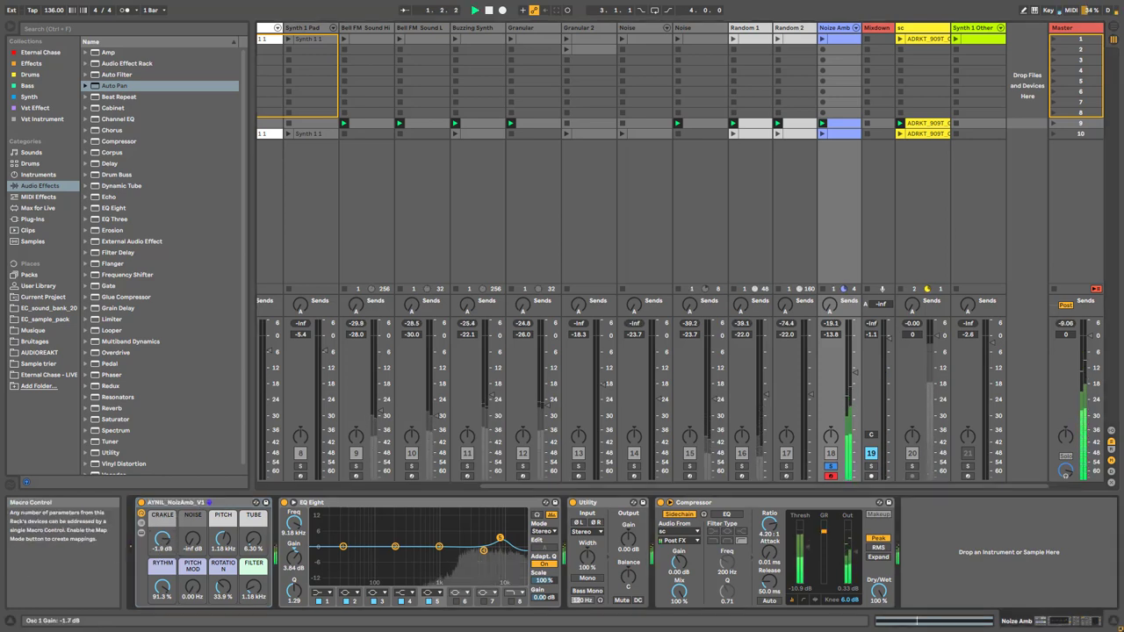
left_click_drag(192, 538, 192, 530)
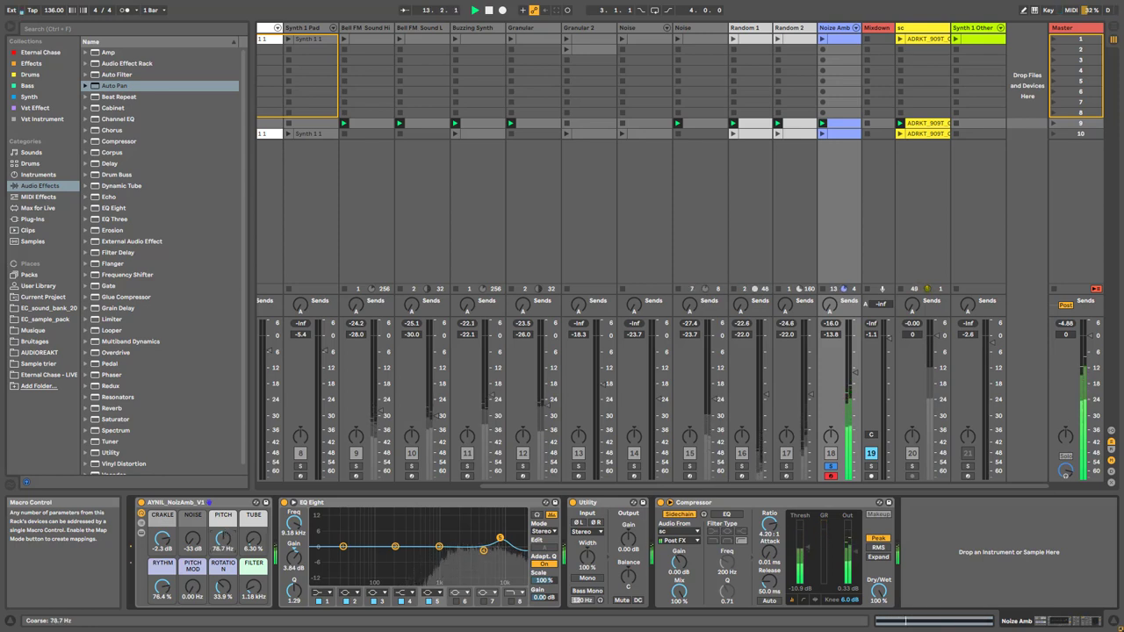
Show the rack's devices, audition noise wavetables such as Vinyl Dirt Soft on Wavetable's Osc 1, settle on Pouring Rain, and hide the devices again
left_click(141, 533)
left_click(409, 523)
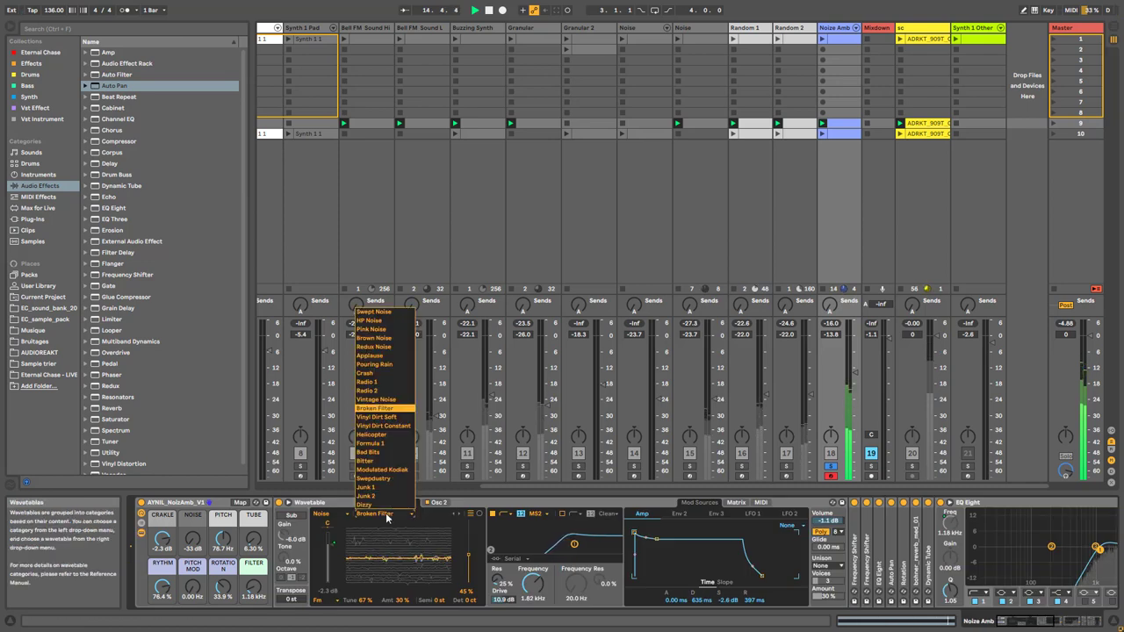
left_click(382, 367)
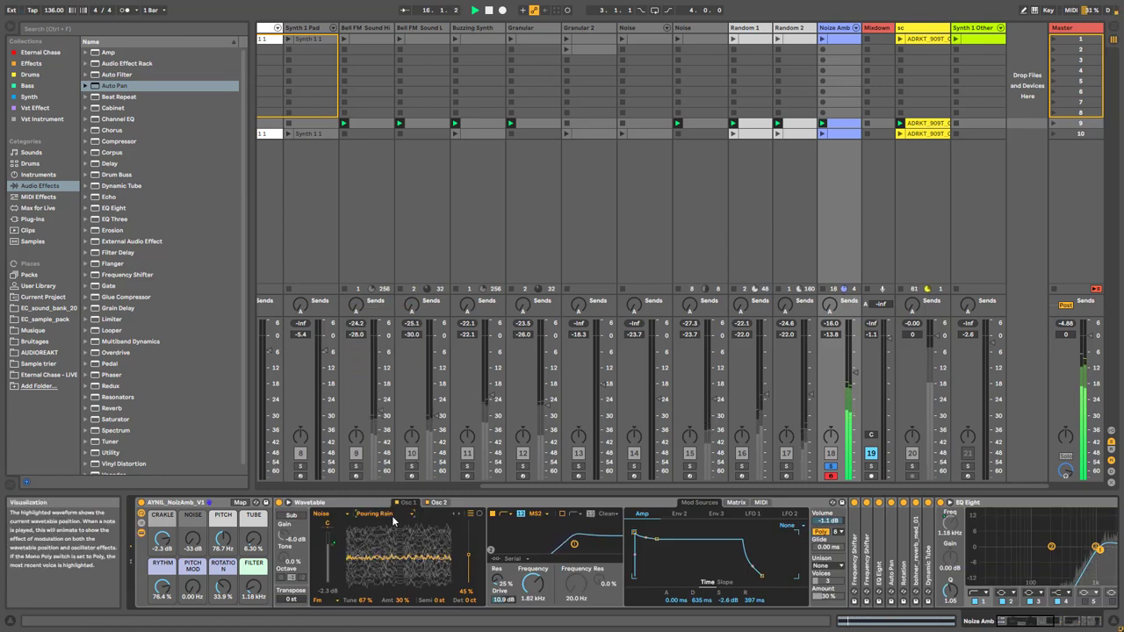
left_click(394, 521)
left_click(387, 417)
left_click(386, 514)
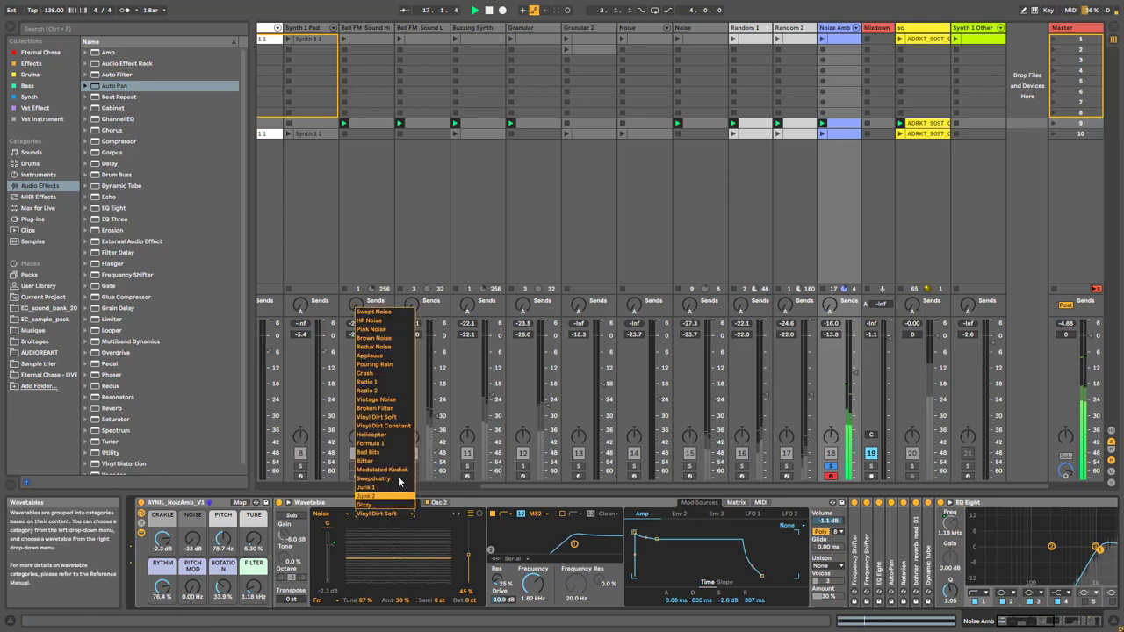
left_click(393, 426)
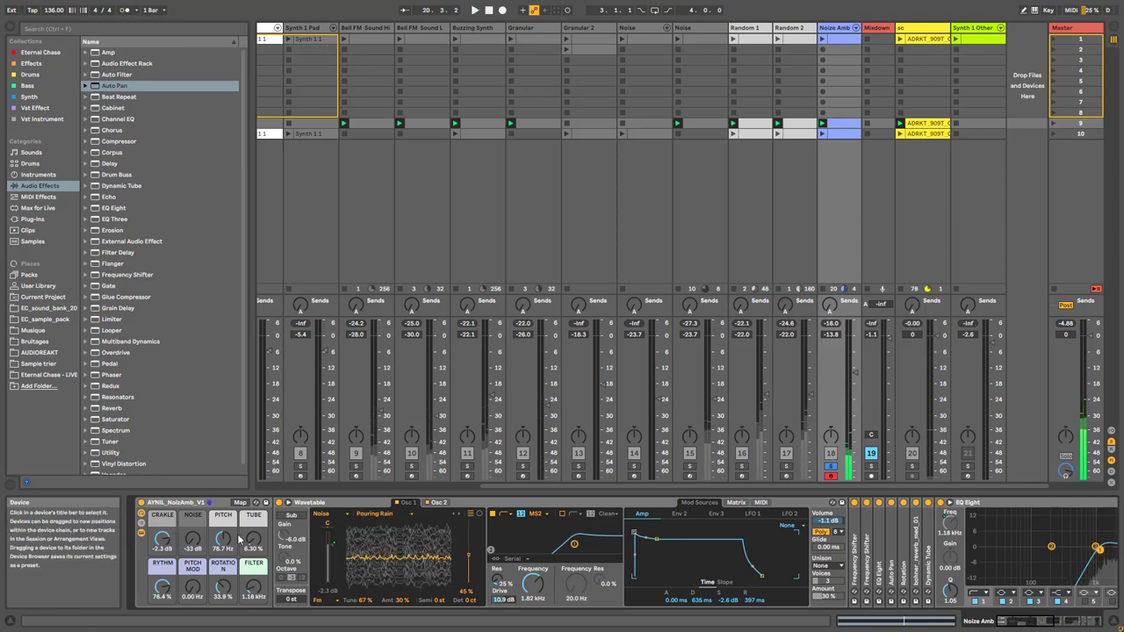
left_click(141, 533)
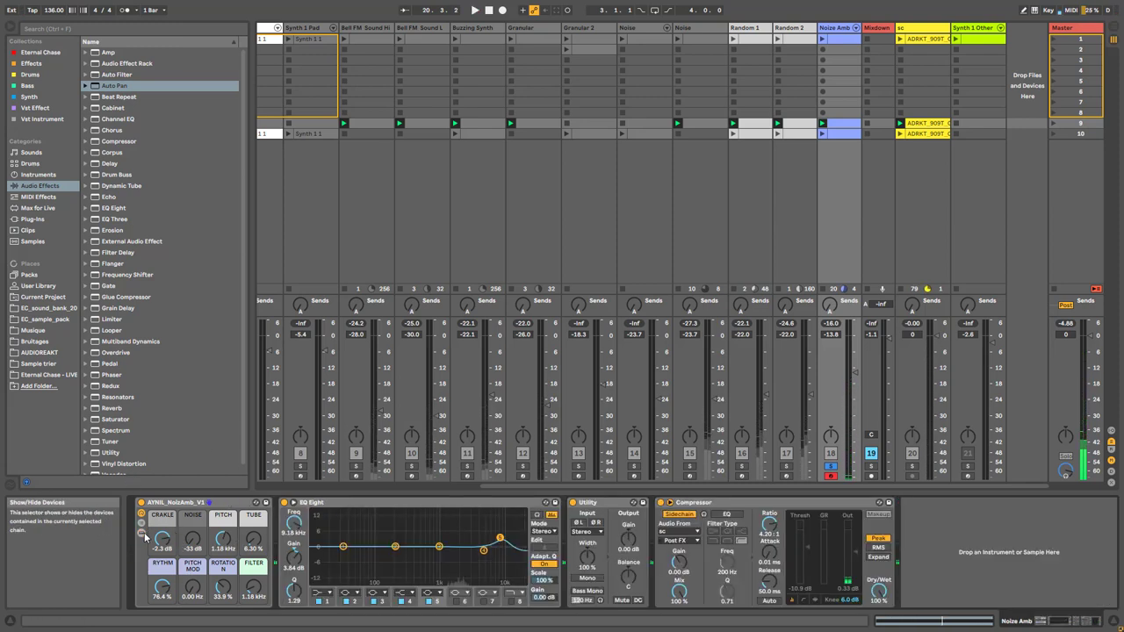
Unsolo Noise Amb, look at the Random 2 track's devices, and select, arm and solo Random 1
left_click(830, 468)
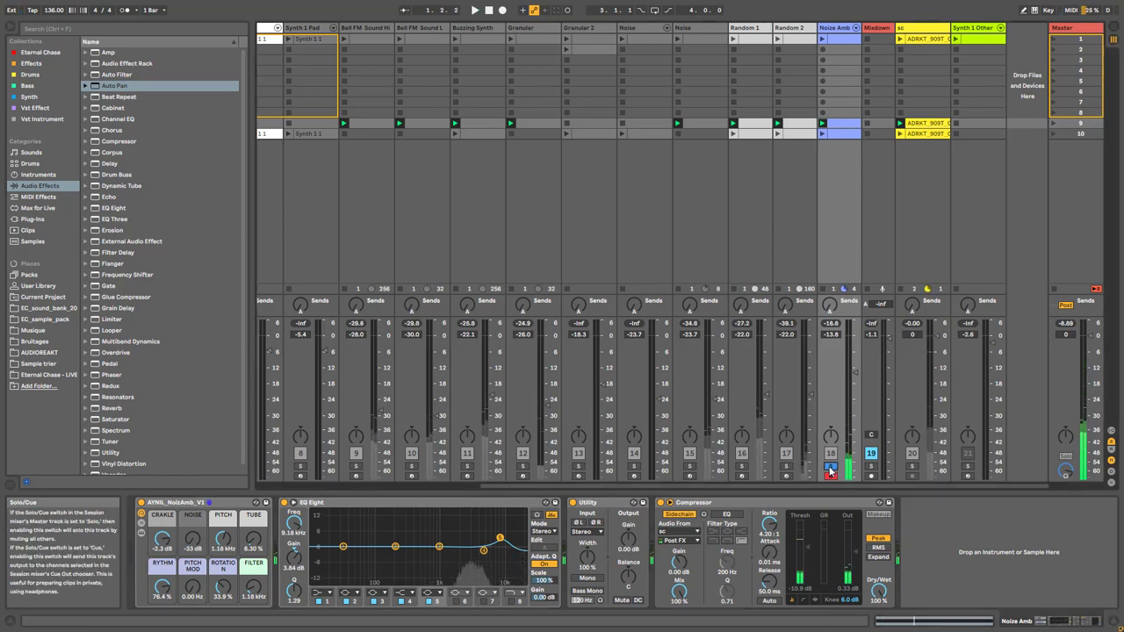
left_click(829, 468)
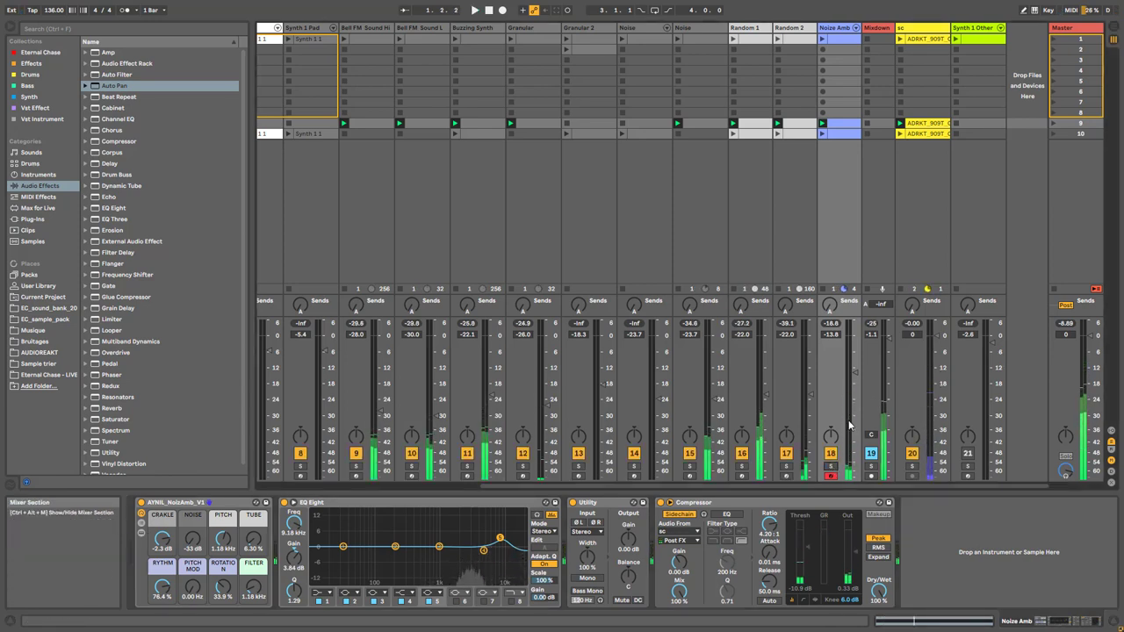
left_click(747, 30)
left_click(787, 37)
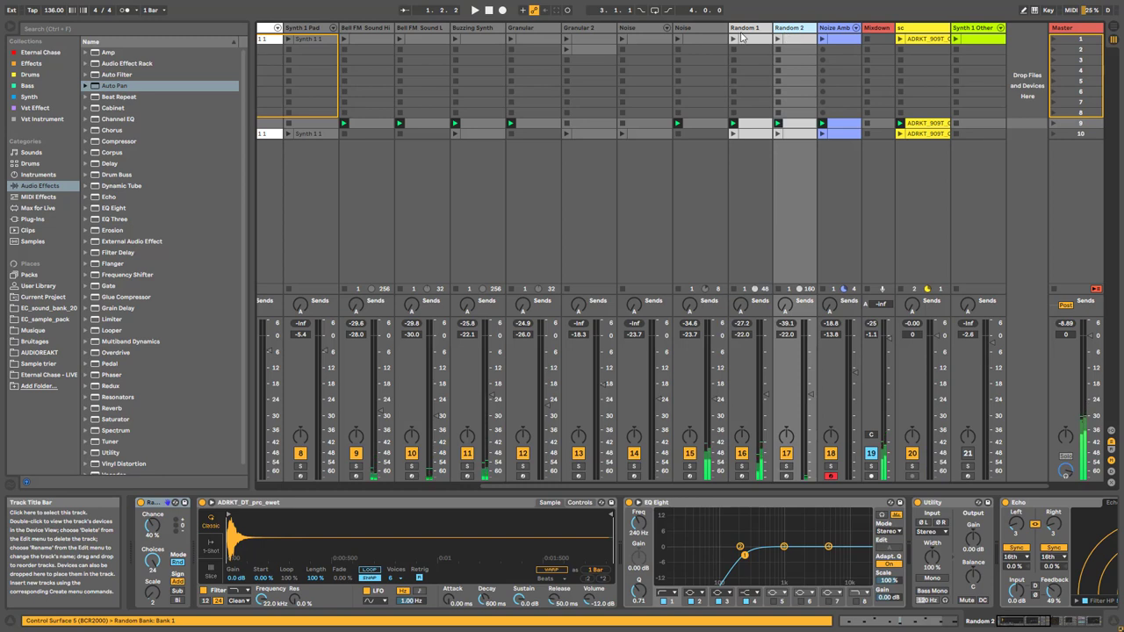
left_click(742, 37)
left_click(742, 474)
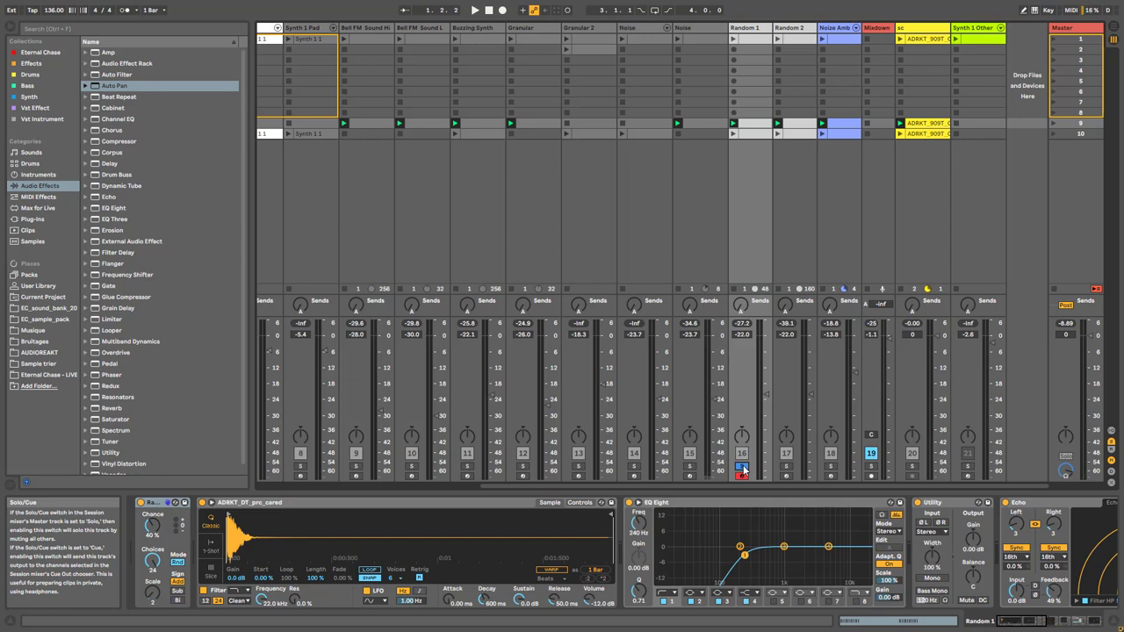
Play Random 1 soloed, view the MIDI notes of its clip, and return to the track's devices
key("space")
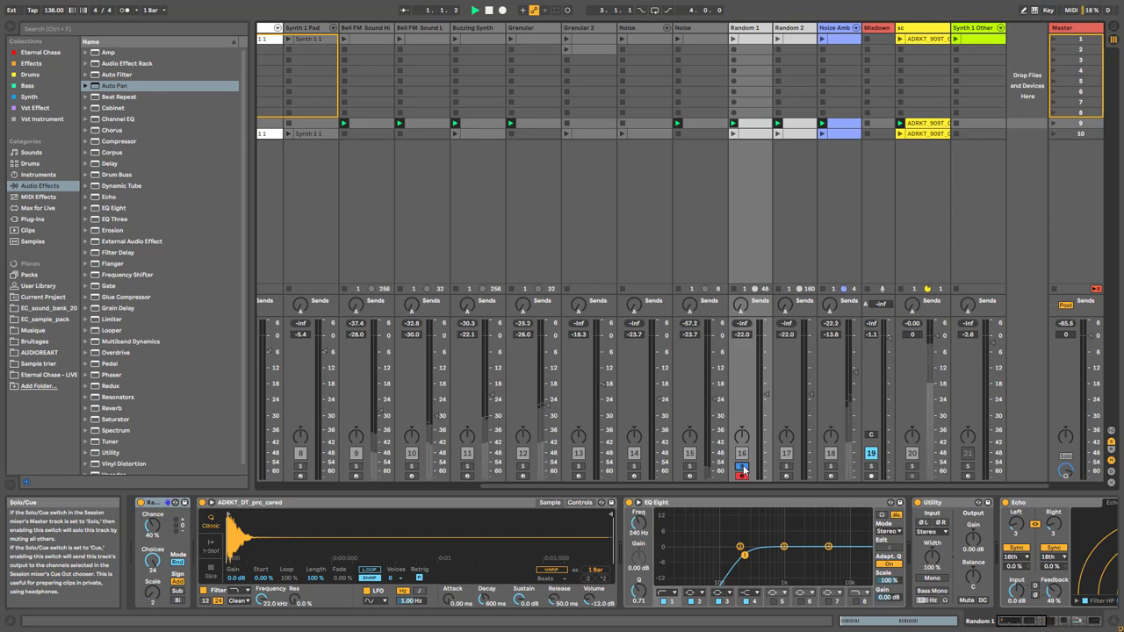
double_click(740, 133)
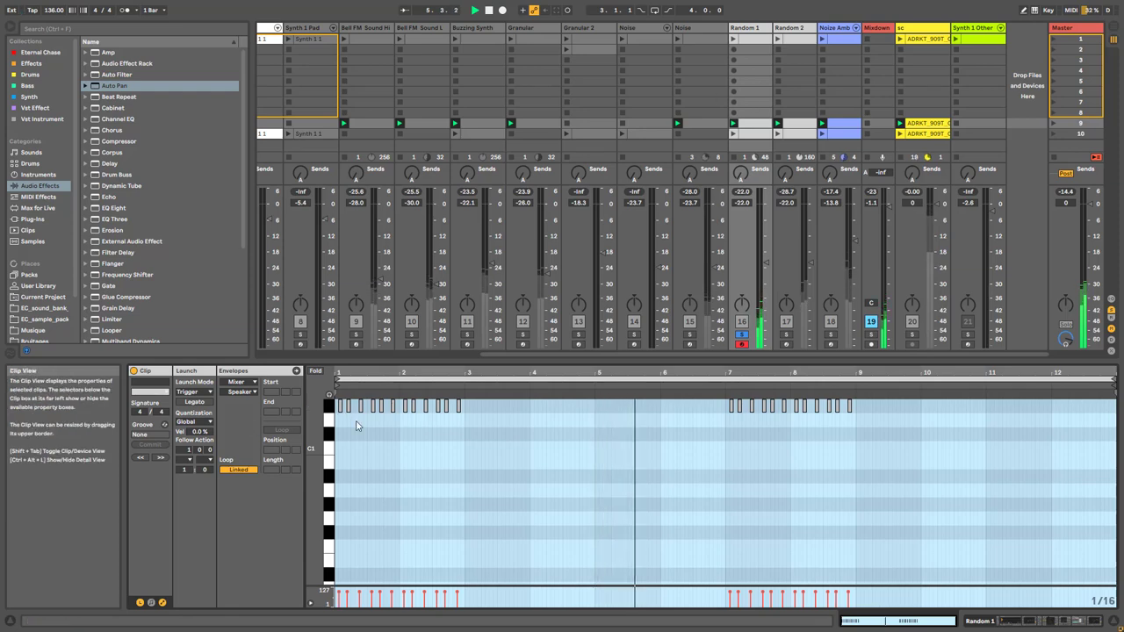
left_click(746, 31)
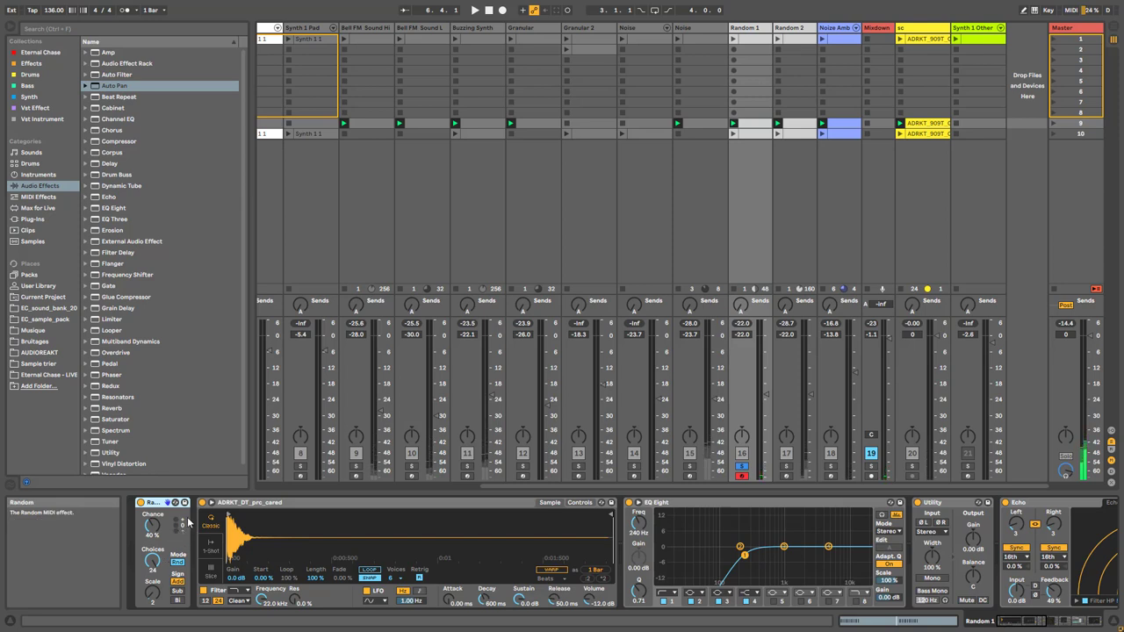
Compare Random 1 with and without its Random MIDI effect during playback, leaving the effect enabled
key("space")
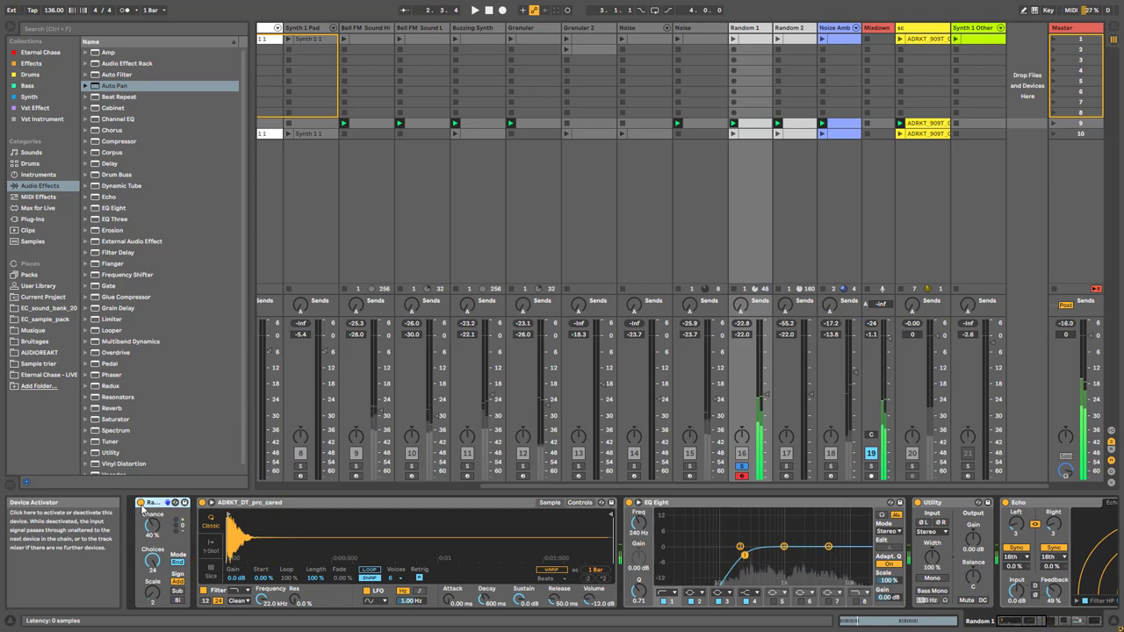
left_click(142, 503)
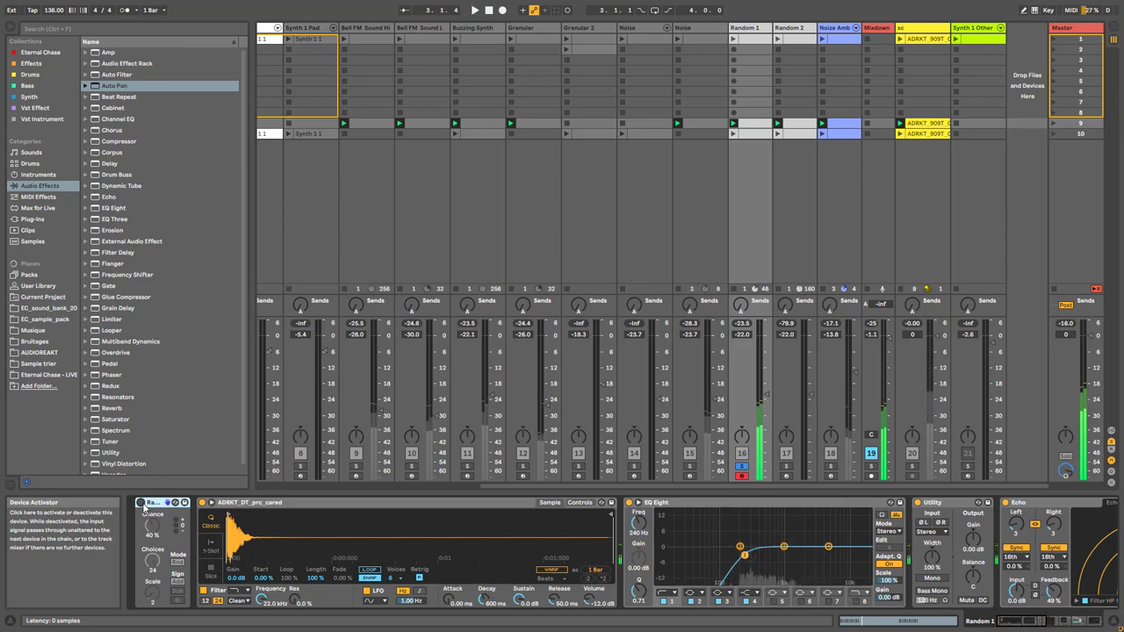
left_click(141, 503)
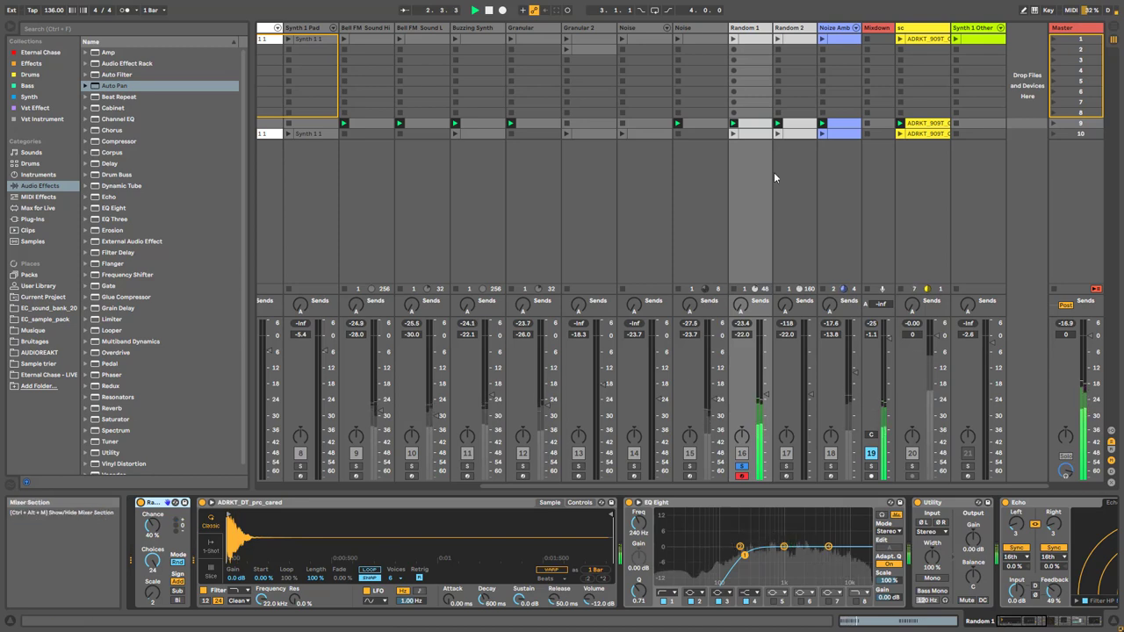
Show the Notes settings of Random 1's scene 9 clip instead of its envelopes, and shorten the clip's loop to 6 bars
left_click(760, 125)
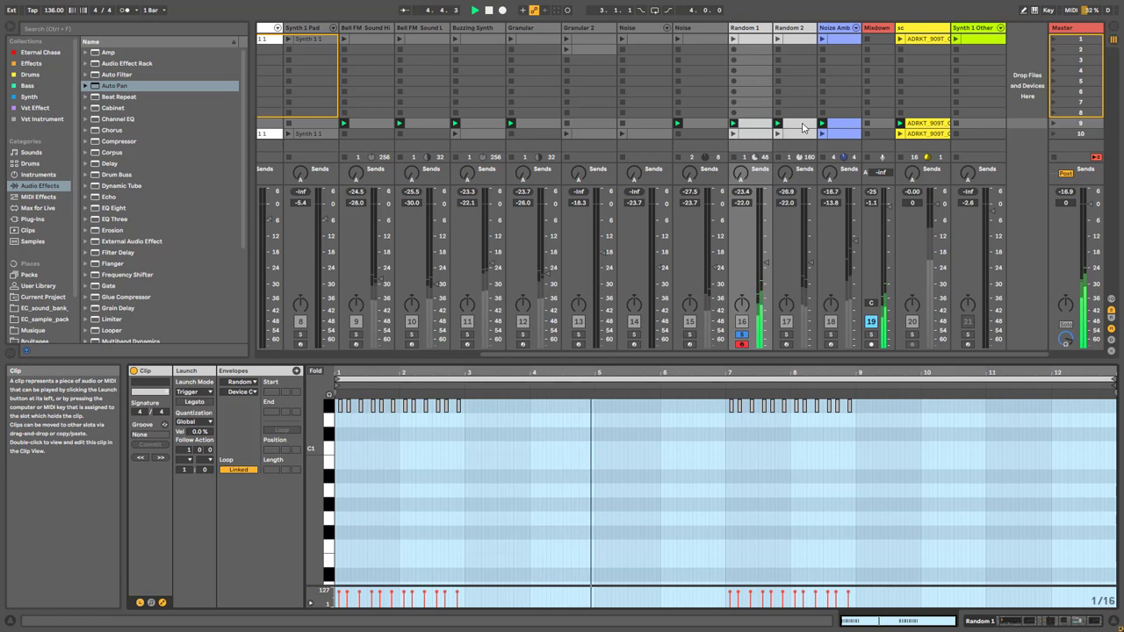
left_click(151, 602)
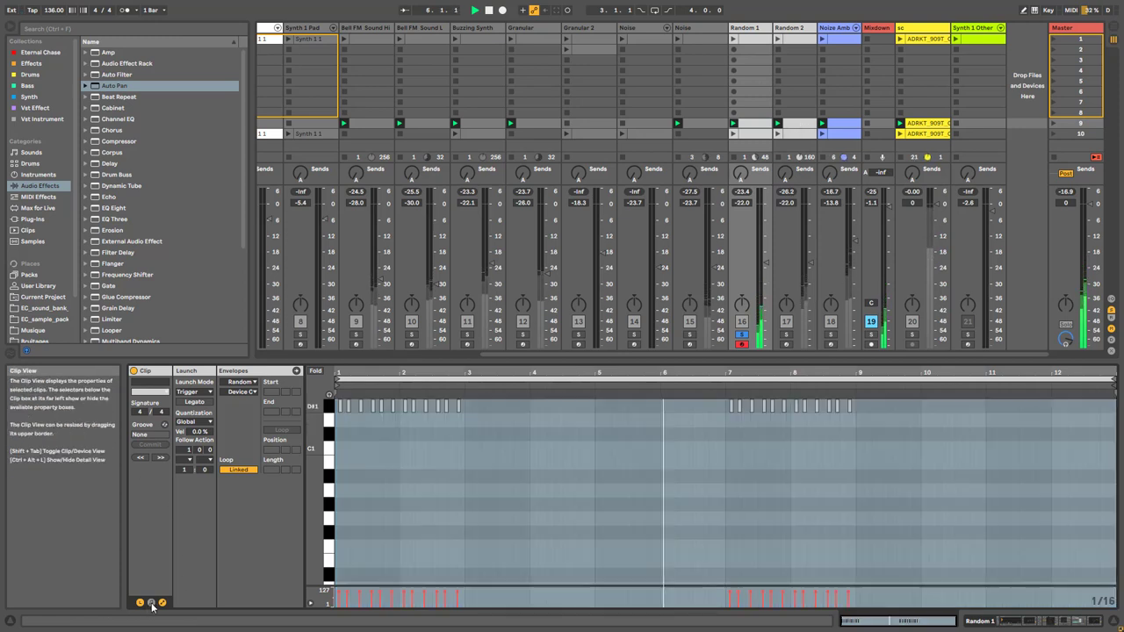
left_click(163, 602)
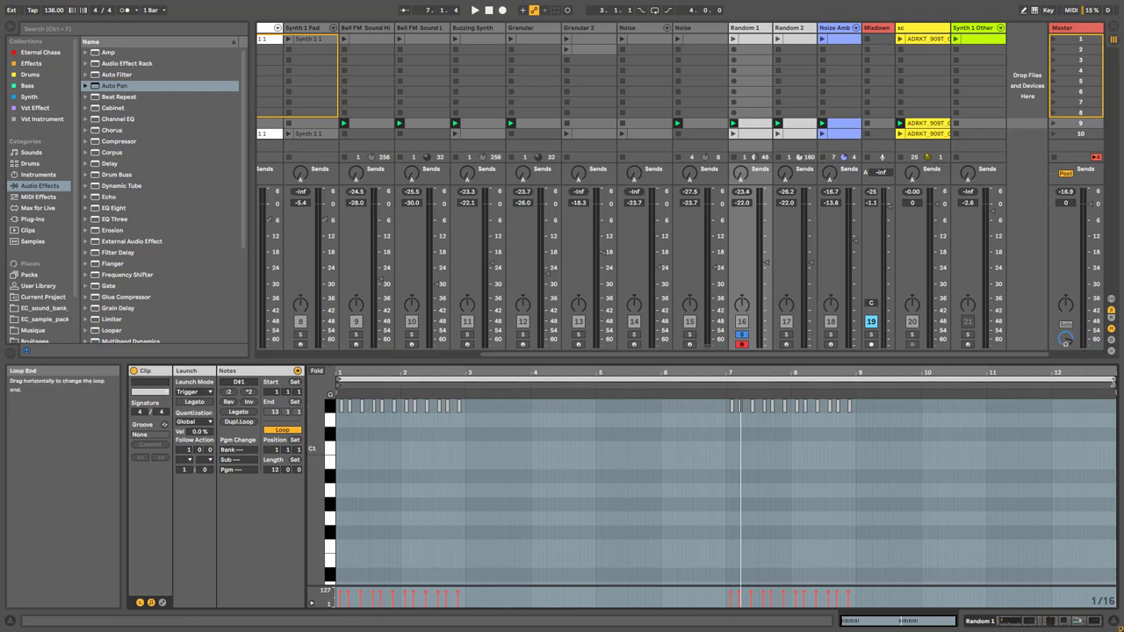
left_click_drag(1111, 379, 725, 391)
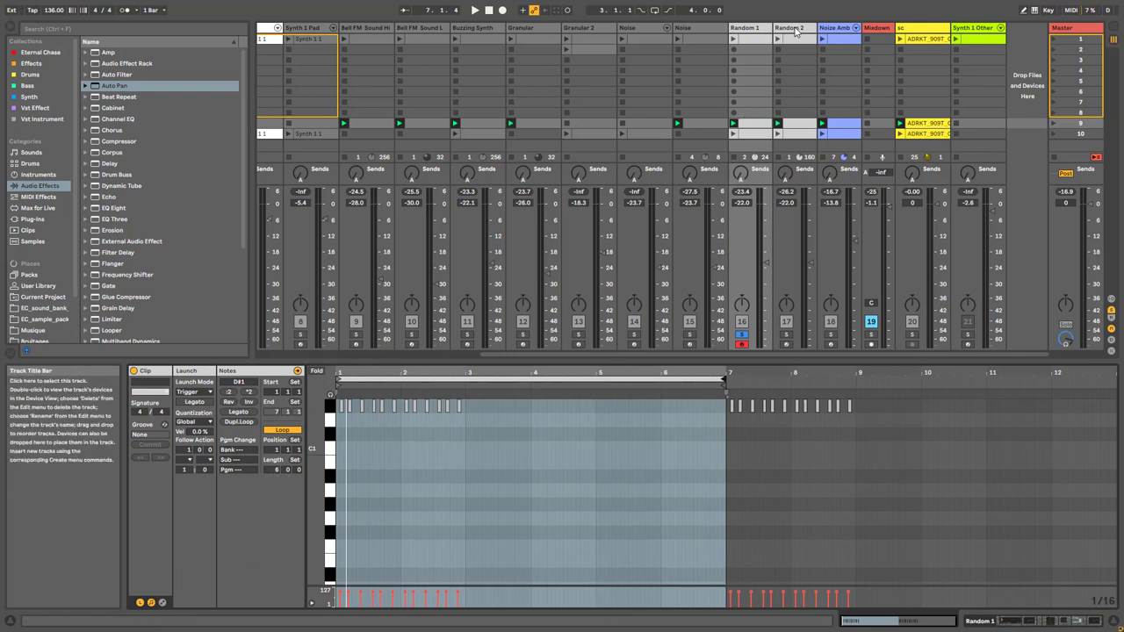
Inspect the note pattern of Random 2's scene 9 clip, and play Random 1's clip again with its track soloed
left_click(802, 124)
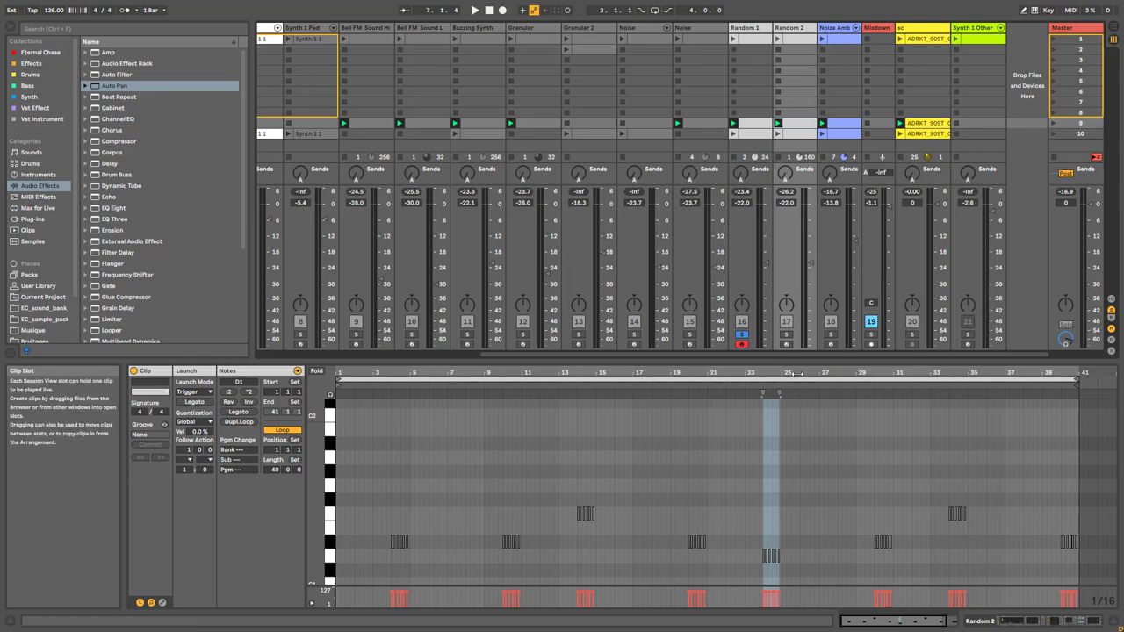
left_click(742, 334)
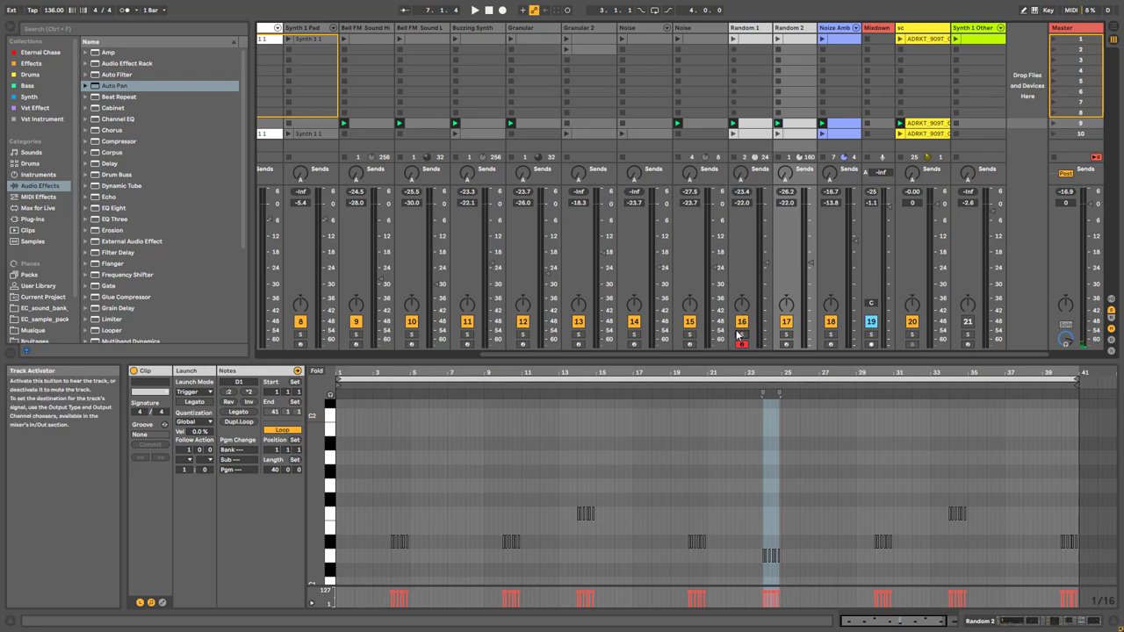
left_click(741, 334)
left_click(753, 126)
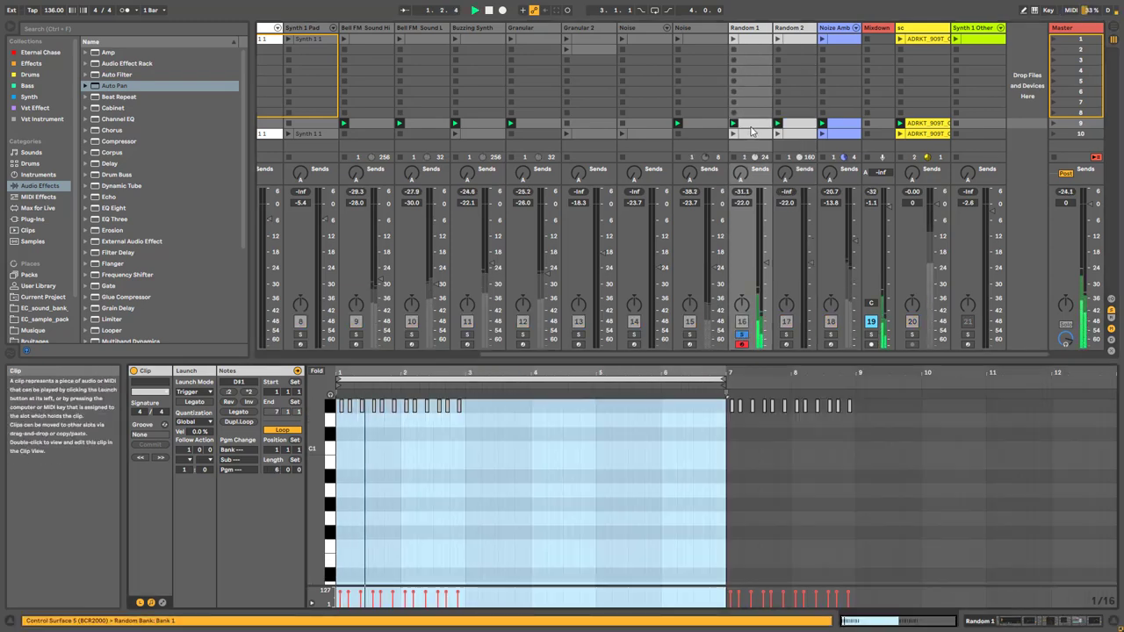
Review Random 1's device chain during playback, from the Random effect and sampler through Echo and Auto Filter to AYNIL_Padmaker_V3 and the final EQ Eight
left_click(744, 27)
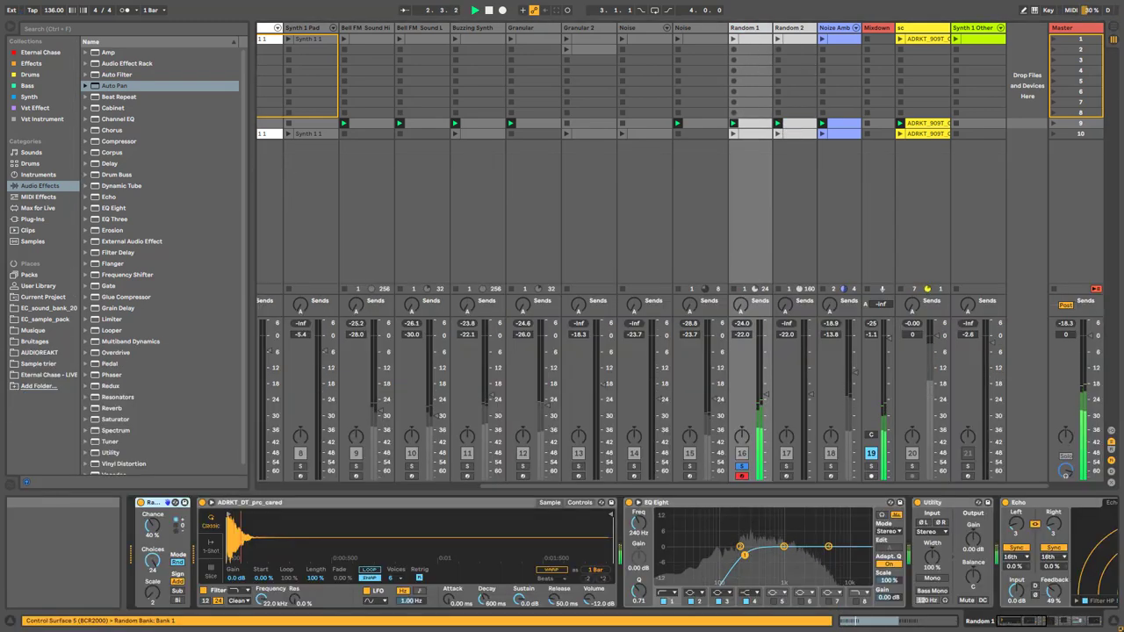
mouse_move(1042, 617)
left_mouse_down()
mouse_move(1059, 618)
mouse_move(1036, 620)
left_mouse_up()
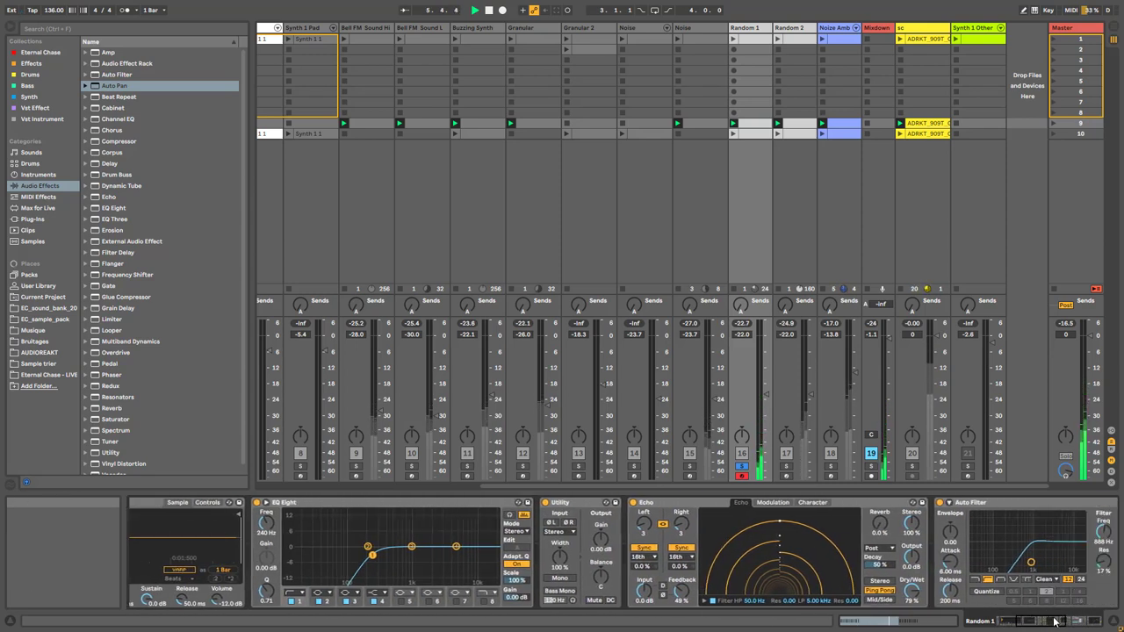
left_click_drag(1043, 620, 1074, 613)
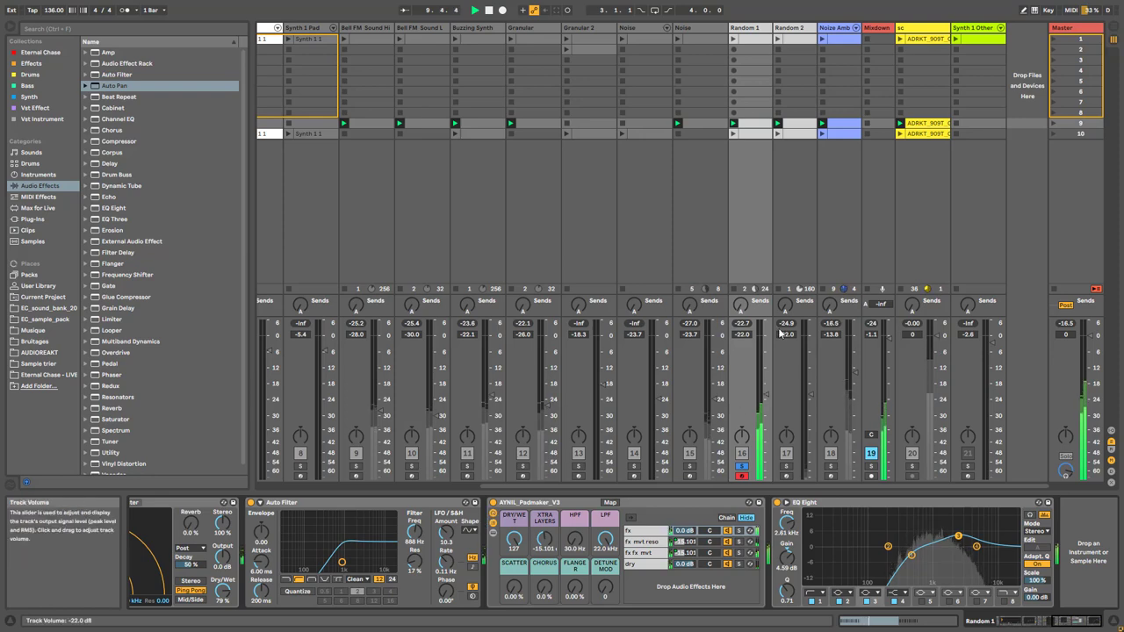
Extend the loop of Random 1's scene 9 clip to 12 bars and show the clip's envelopes
left_click(751, 128)
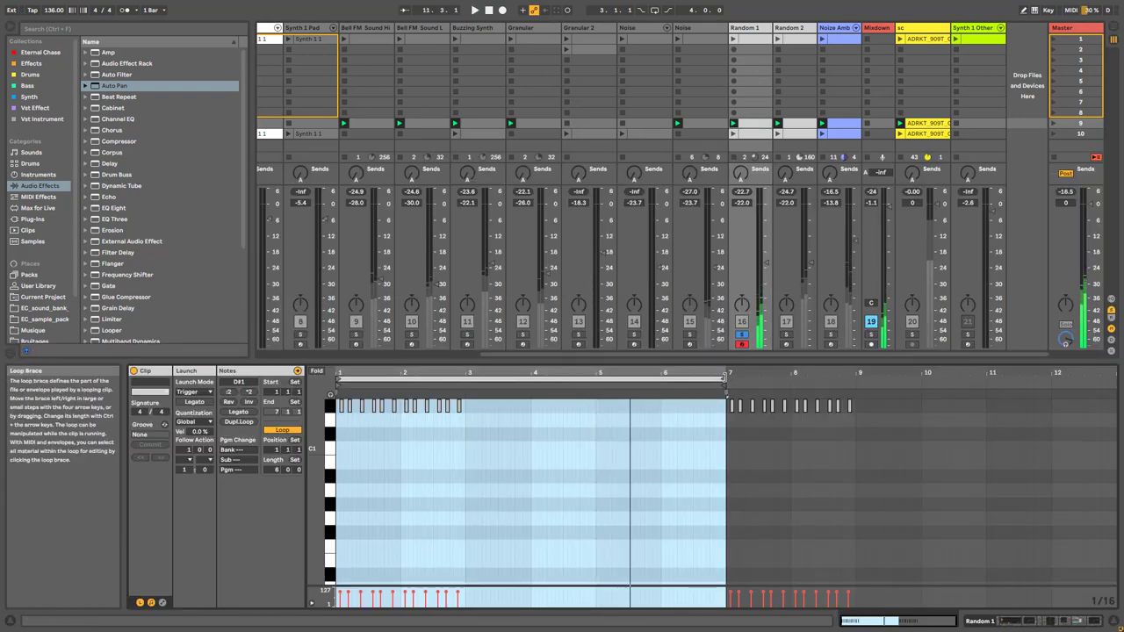
left_click_drag(726, 377, 1112, 350)
left_click(161, 602)
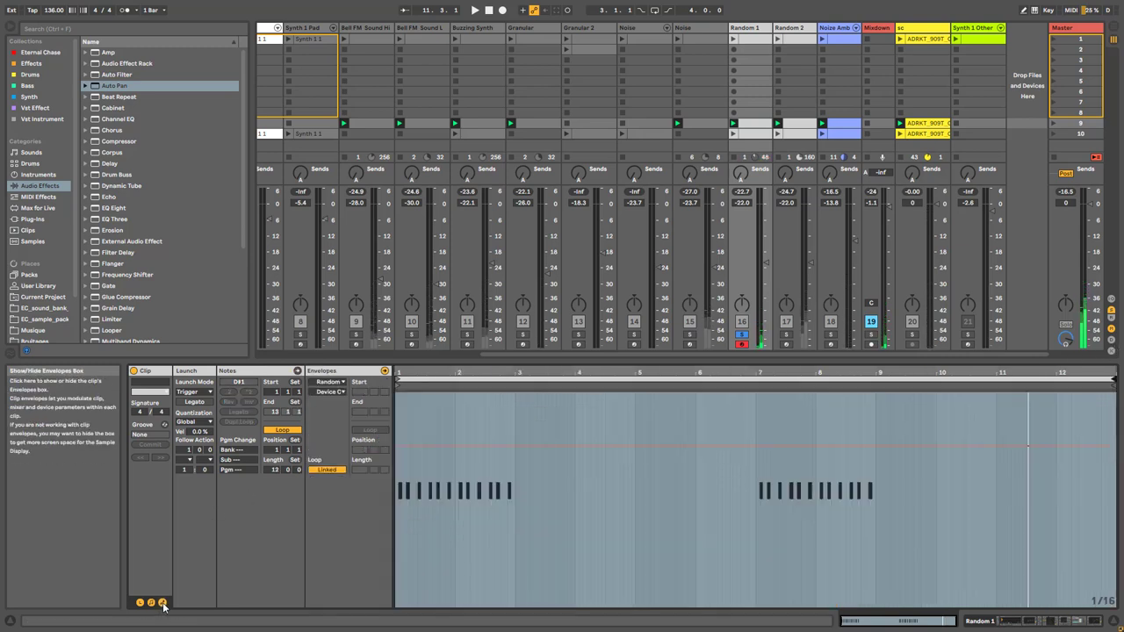
Look through the devices available for clip envelopes on Random 1, keeping Random as the chosen device
left_click(329, 384)
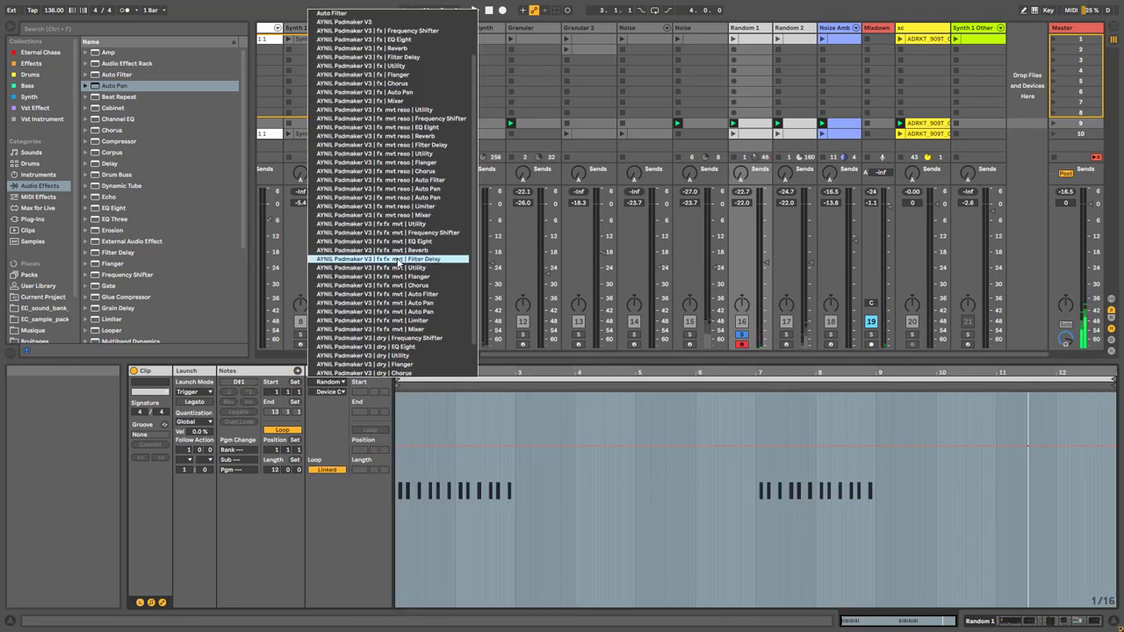
scroll(396, 268, "down", 2)
scroll(397, 266, "up", 2)
scroll(397, 266, "down", 1)
left_click(330, 560)
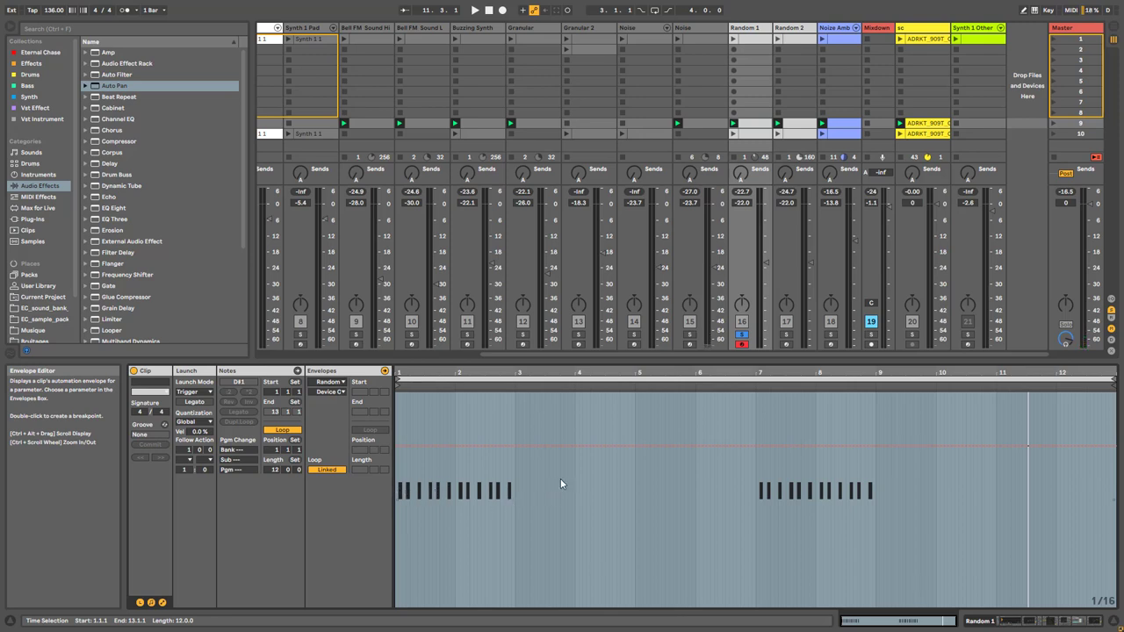
Play Random 1 soloed, review its Auto Filter and AYNIL_Padmaker_V3 rack, and return to its scene 9 clip envelope
key("space")
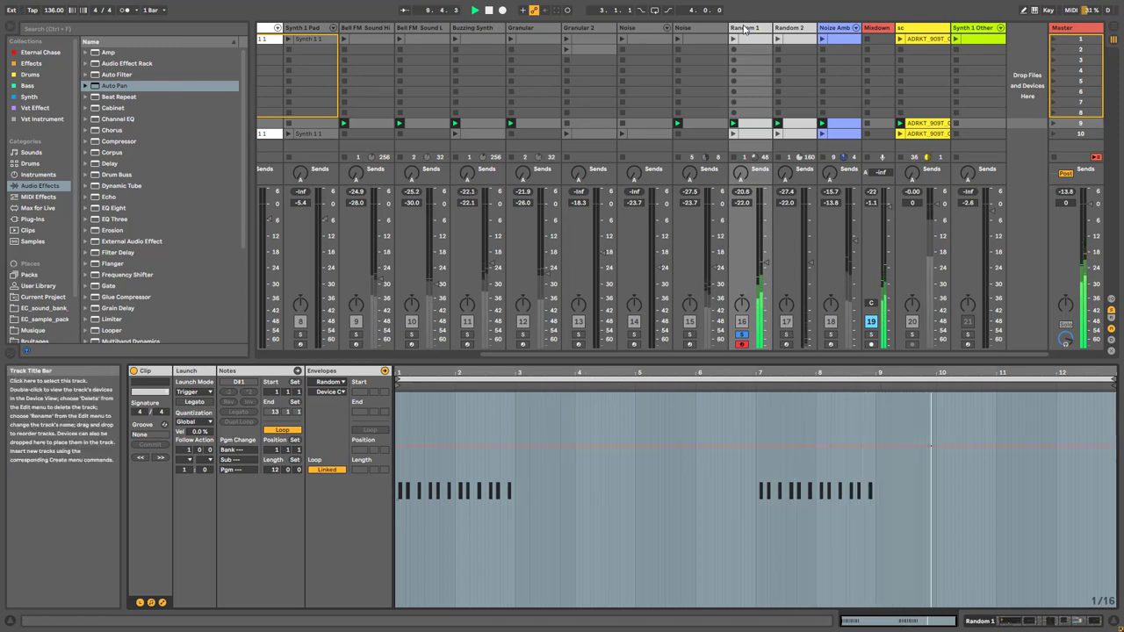
key("shift+Tab")
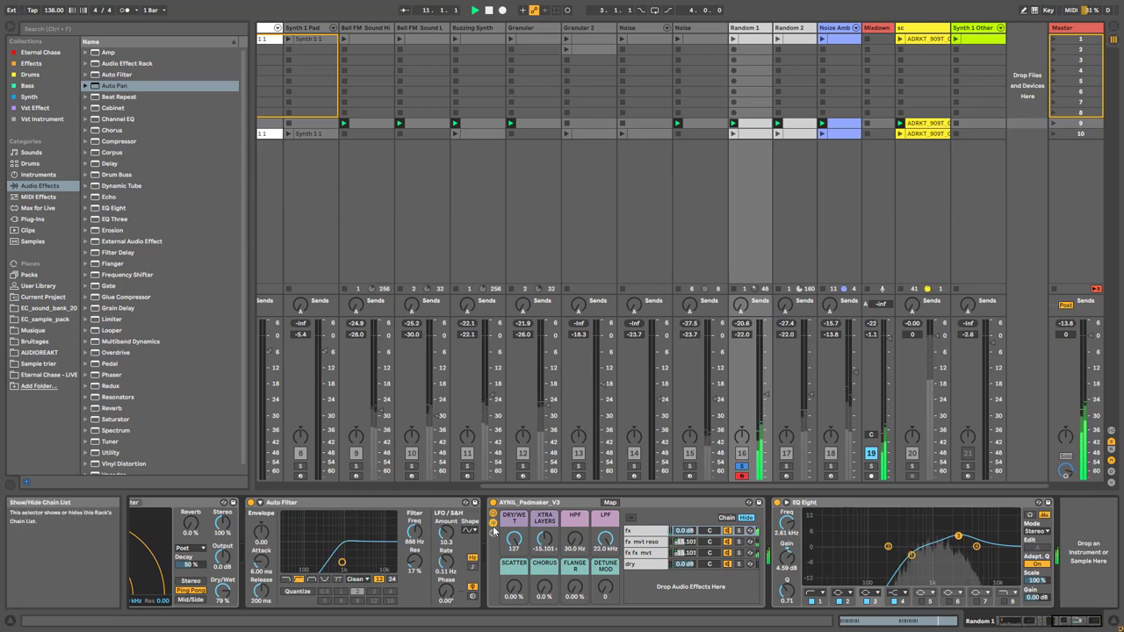
left_click(747, 516)
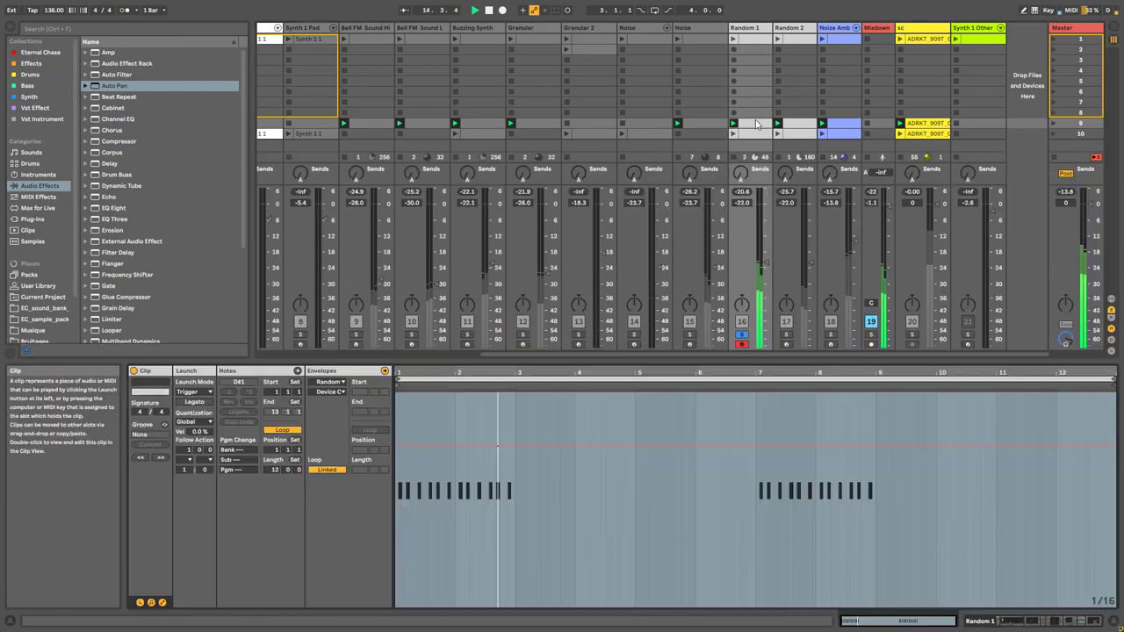
left_click(754, 124)
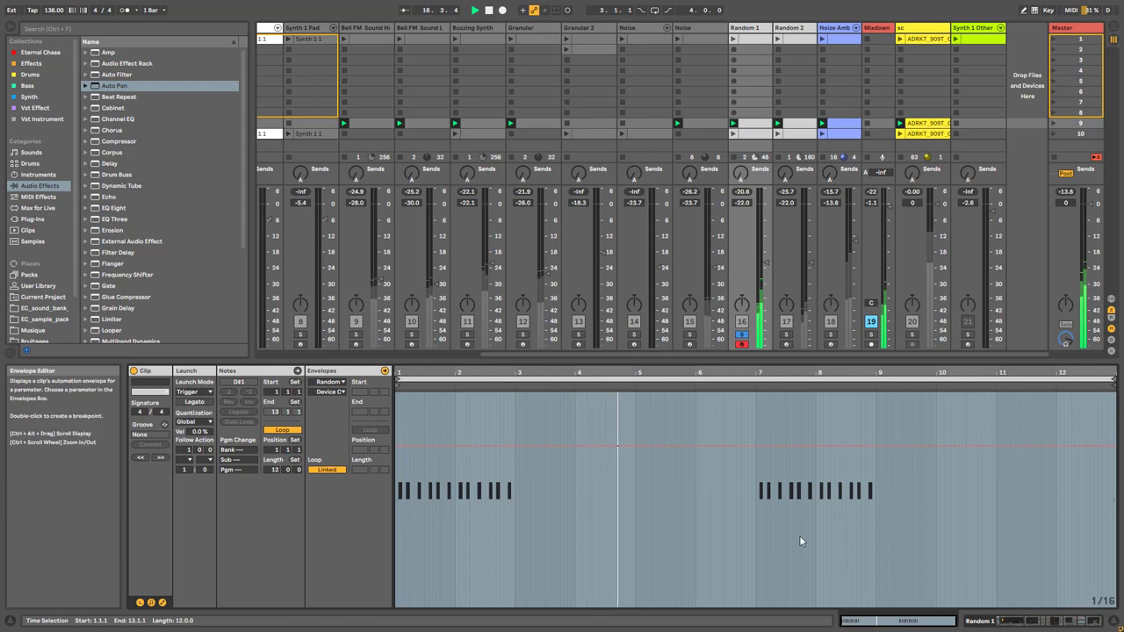
Hide the envelopes of Random 1's clip, solo Random 2, and play through the notes of its scene 9 clip
left_click(162, 603)
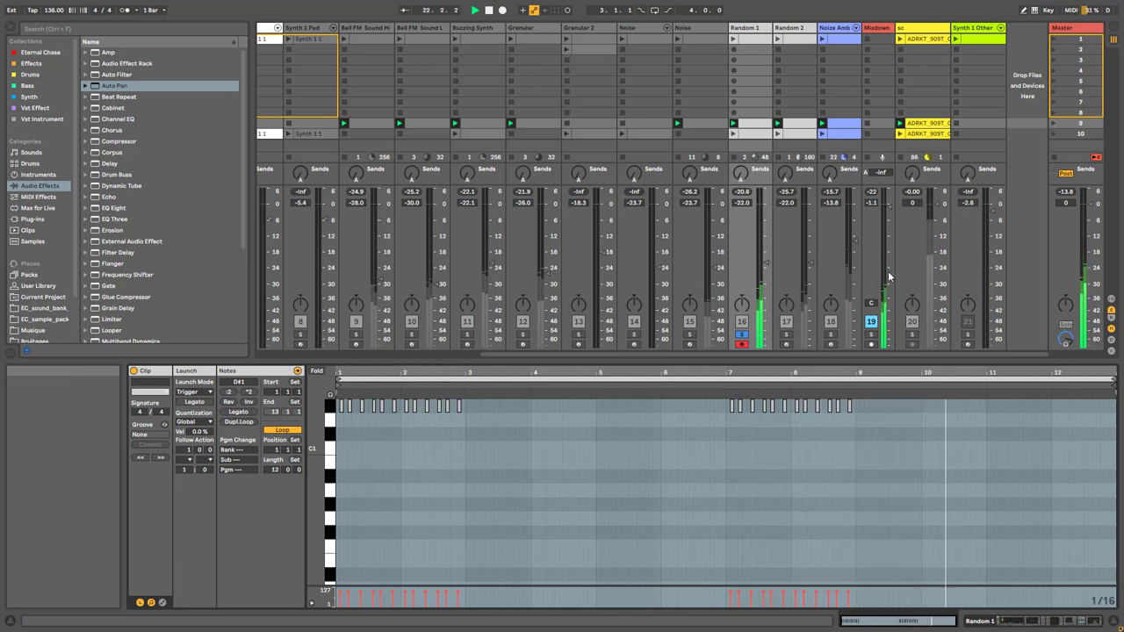
left_click(785, 348)
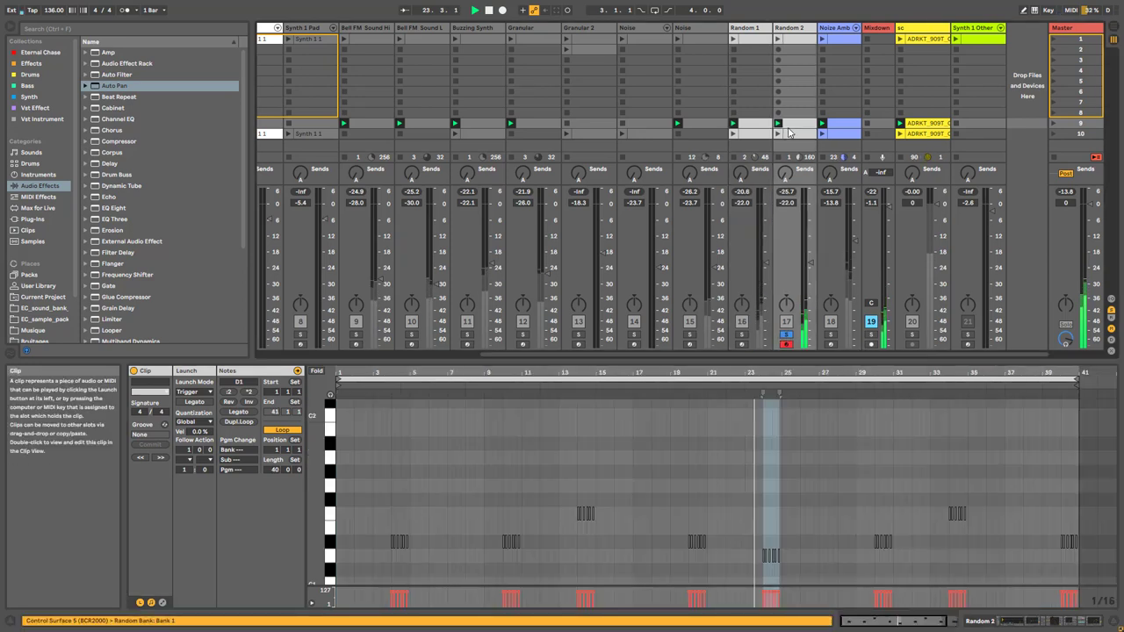
scroll(743, 522, "down", 6)
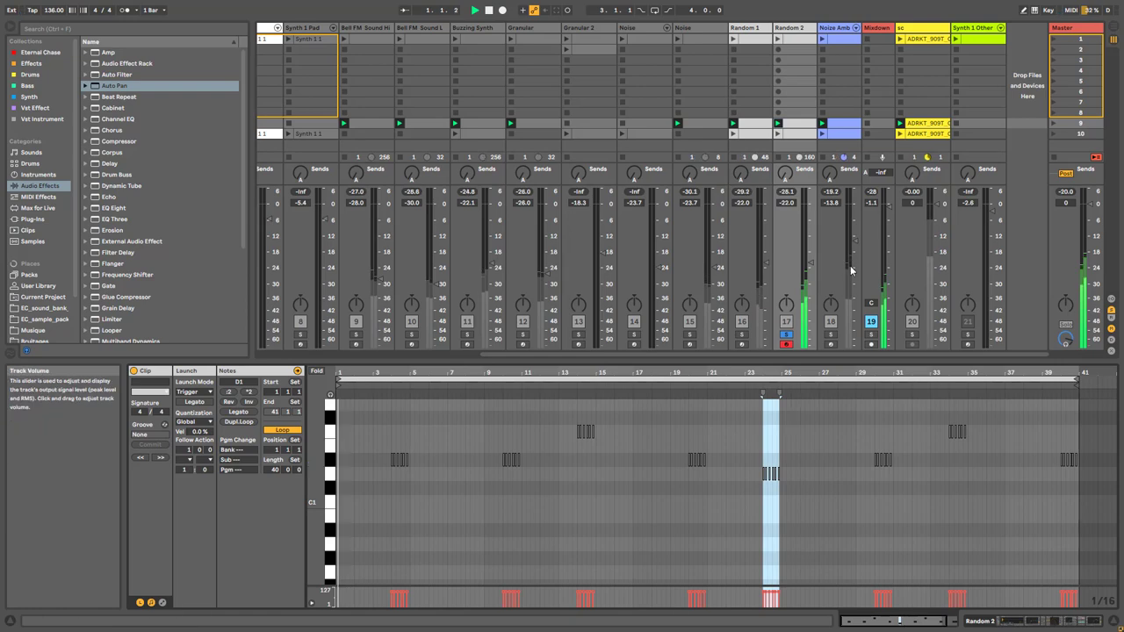
left_click_drag(527, 384, 527, 422)
Compare Random 1's clip with Random 2 and review Random 2's device chain, from Random and the ADRKT_DT_prc_swet sampler onward
double_click(749, 29)
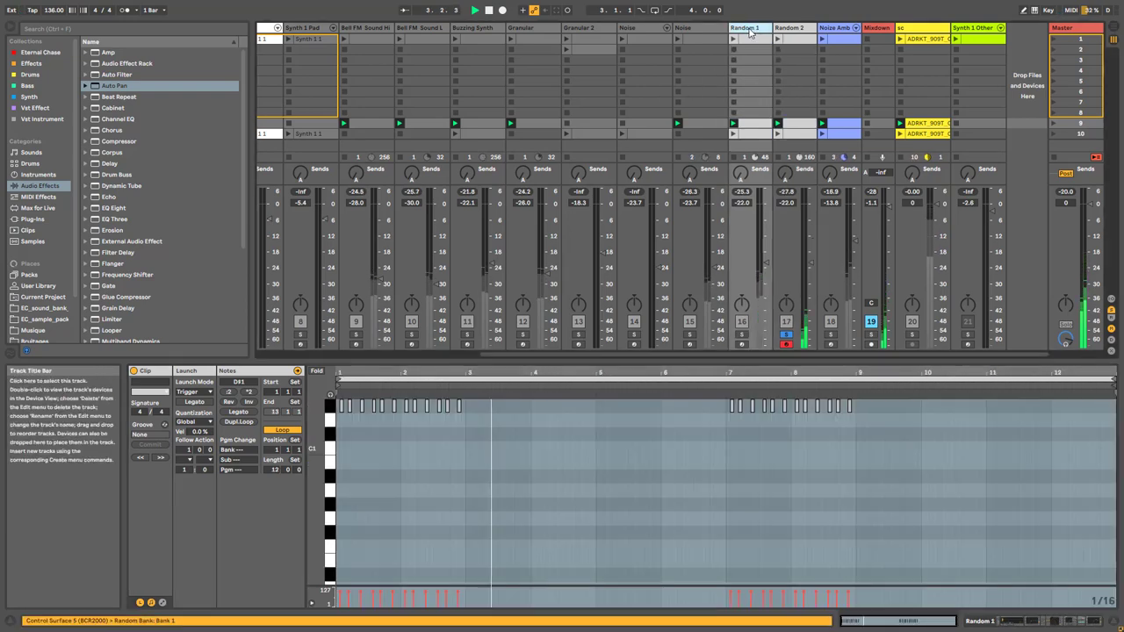
left_click(808, 30)
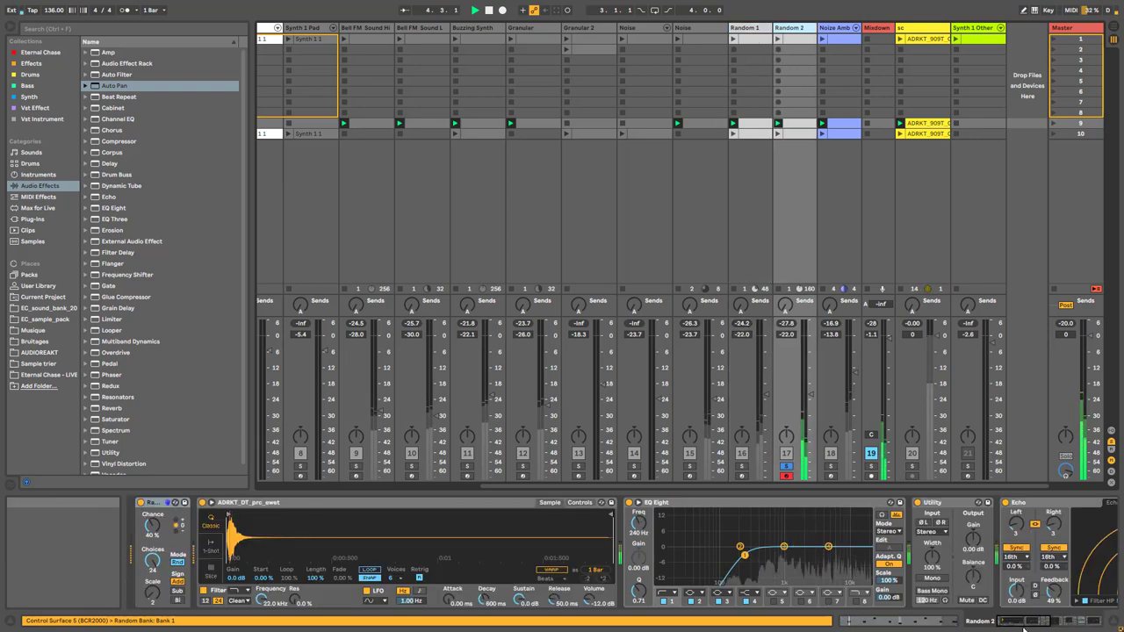
left_click(1061, 622)
left_click_drag(1061, 622, 1004, 621)
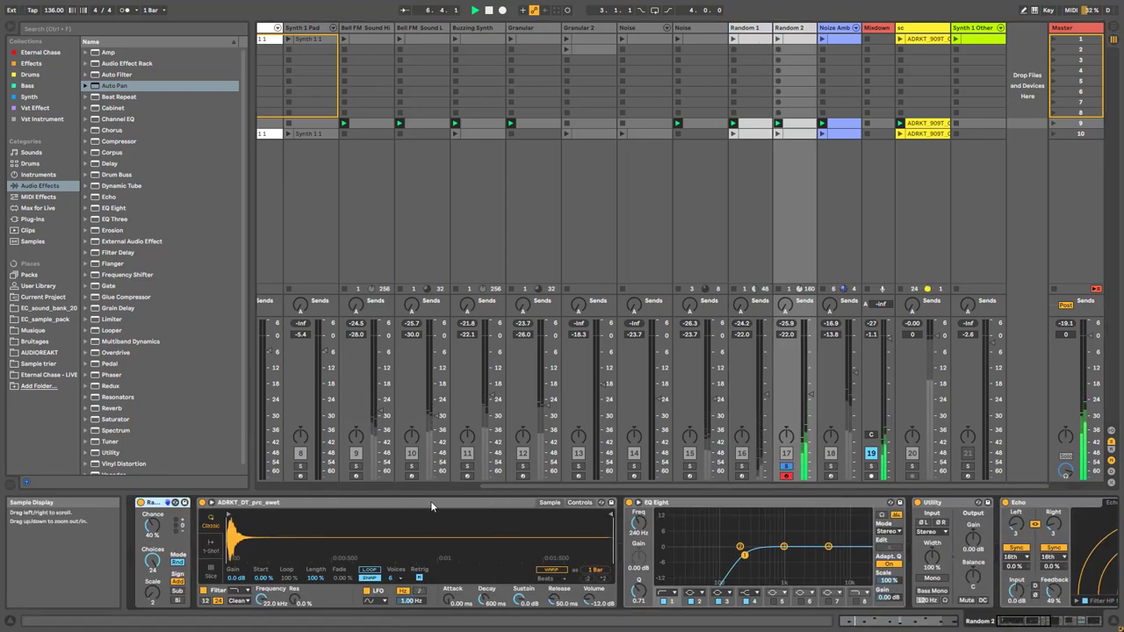
Reopen Random 2's scene 9 clip and fold the note editor to show only the used notes
left_click(797, 128)
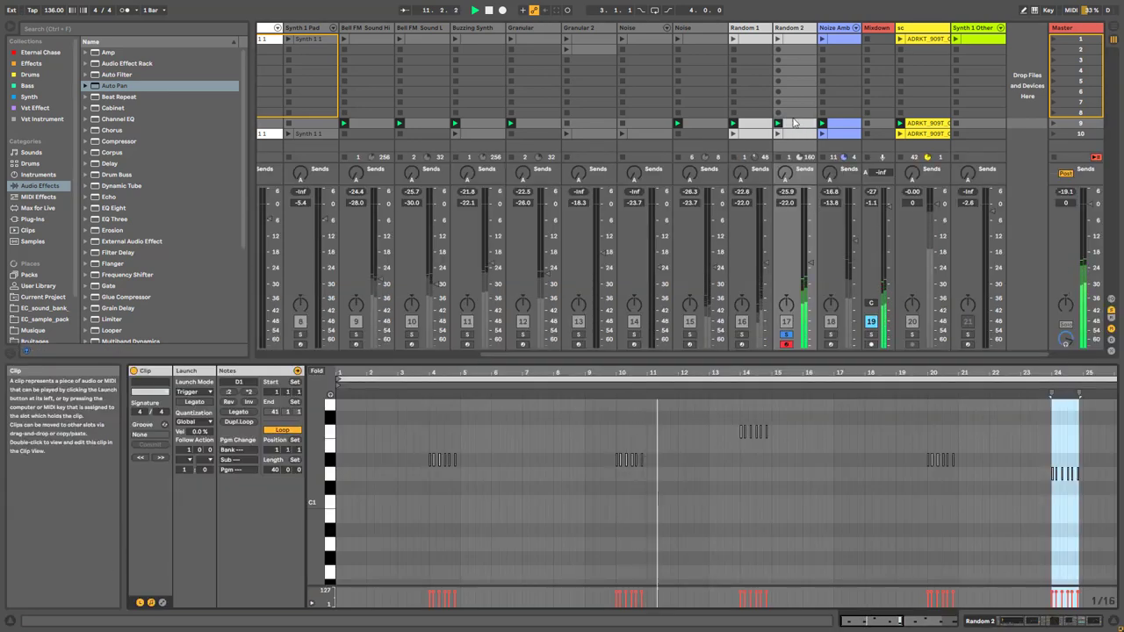
scroll(697, 420, "down", 3)
scroll(719, 535, "up", 4)
scroll(703, 520, "up", 2)
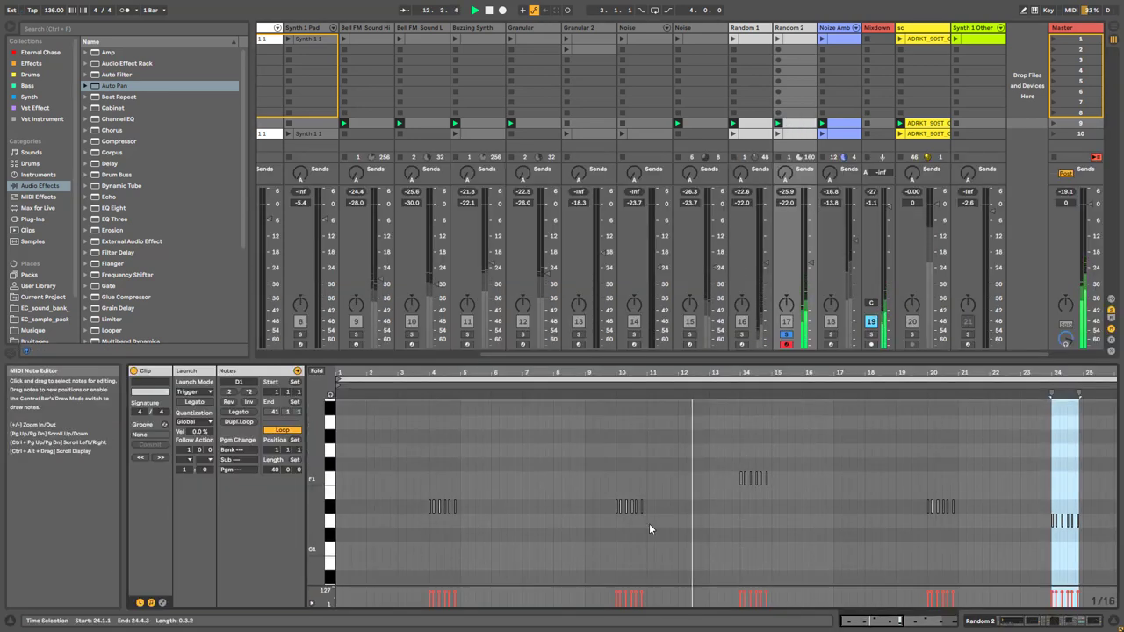
left_click(318, 371)
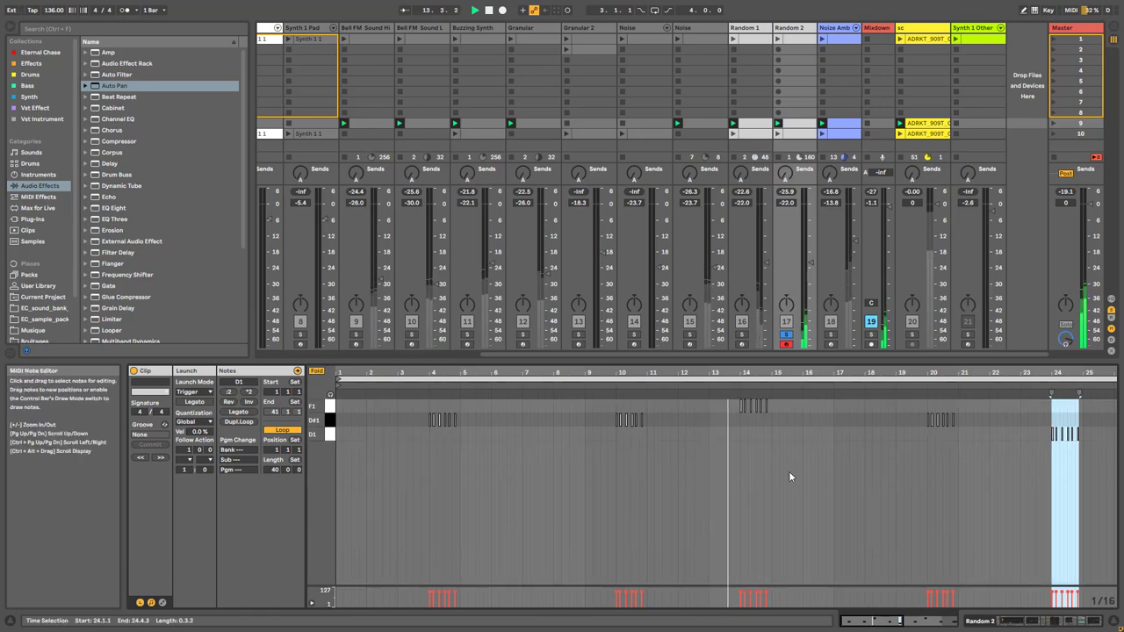
Compare the device chains of Random 1 and Random 2, and return to Random 2's scene 9 clip
double_click(752, 30)
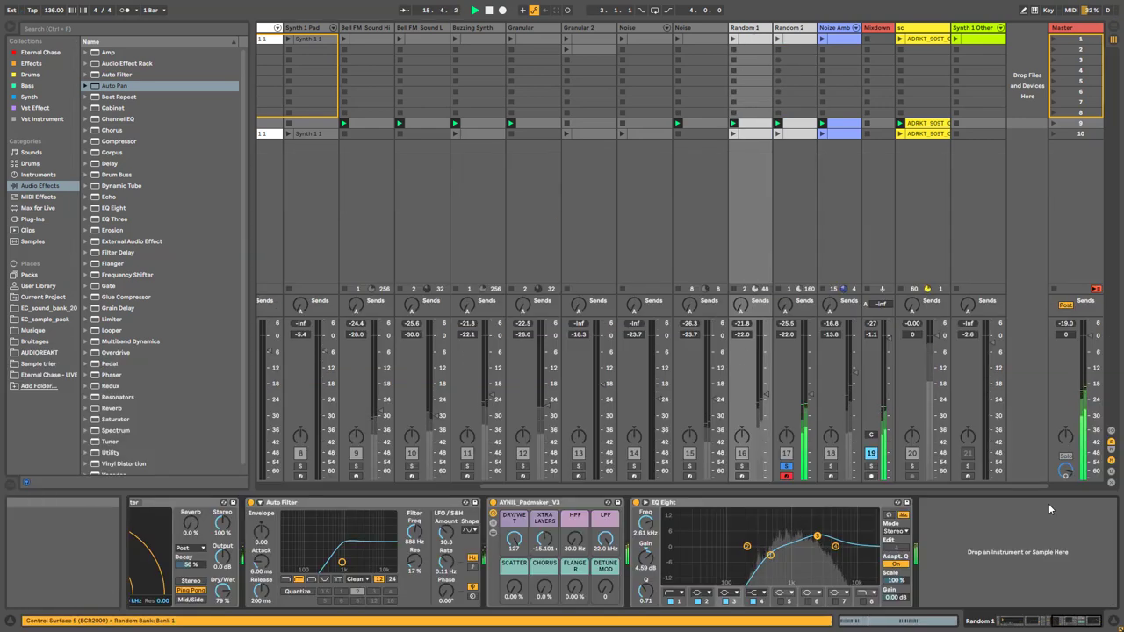
left_click(787, 29)
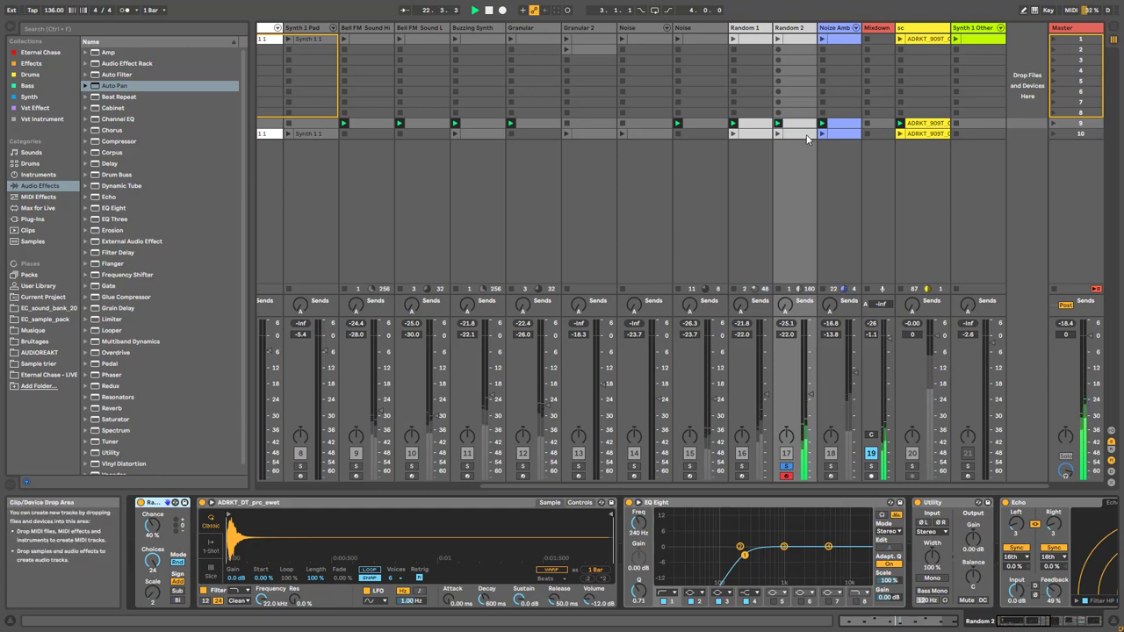
key("shift+Tab")
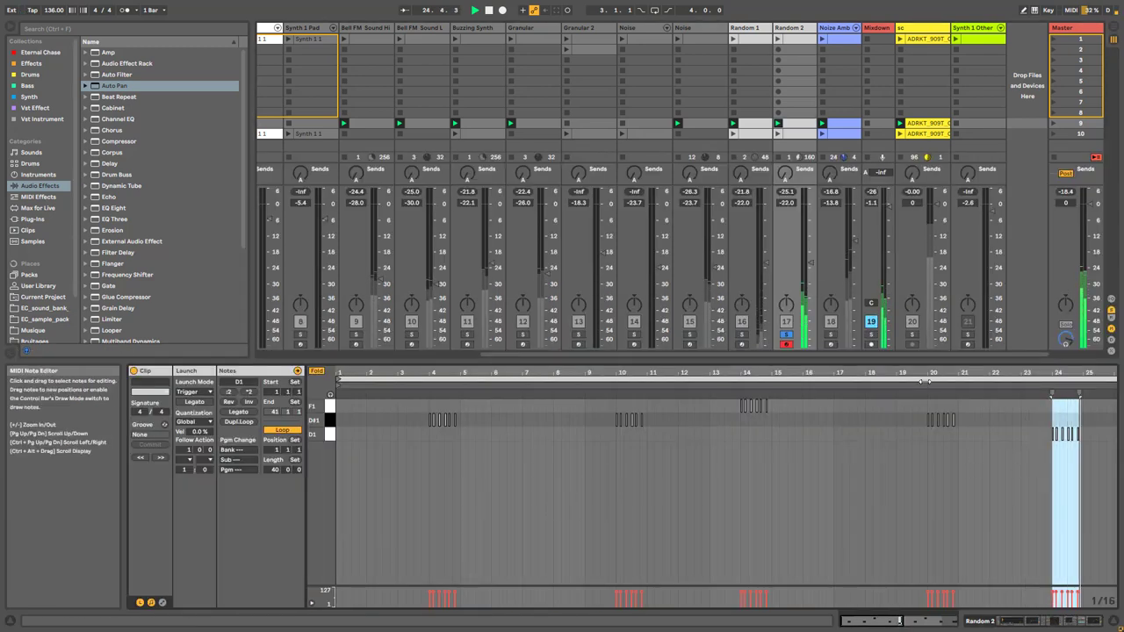
Unsolo Random 2, show the envelopes of its clip, and look through the envelope device choices, keeping Mixer
left_click(787, 335)
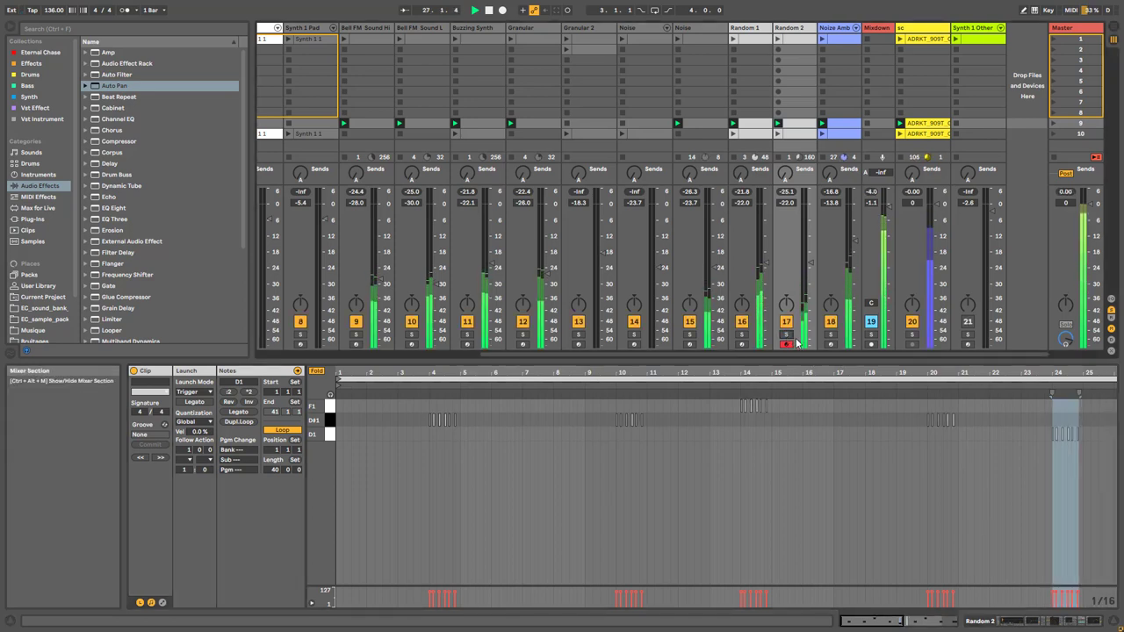
scroll(309, 404, "down", 3)
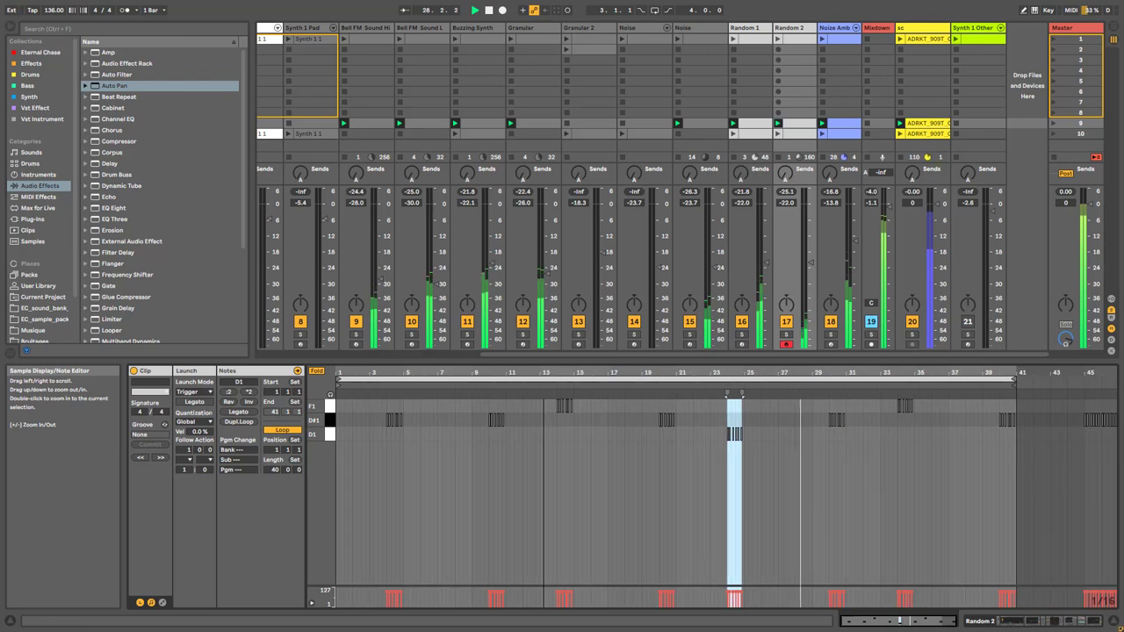
left_click(150, 602)
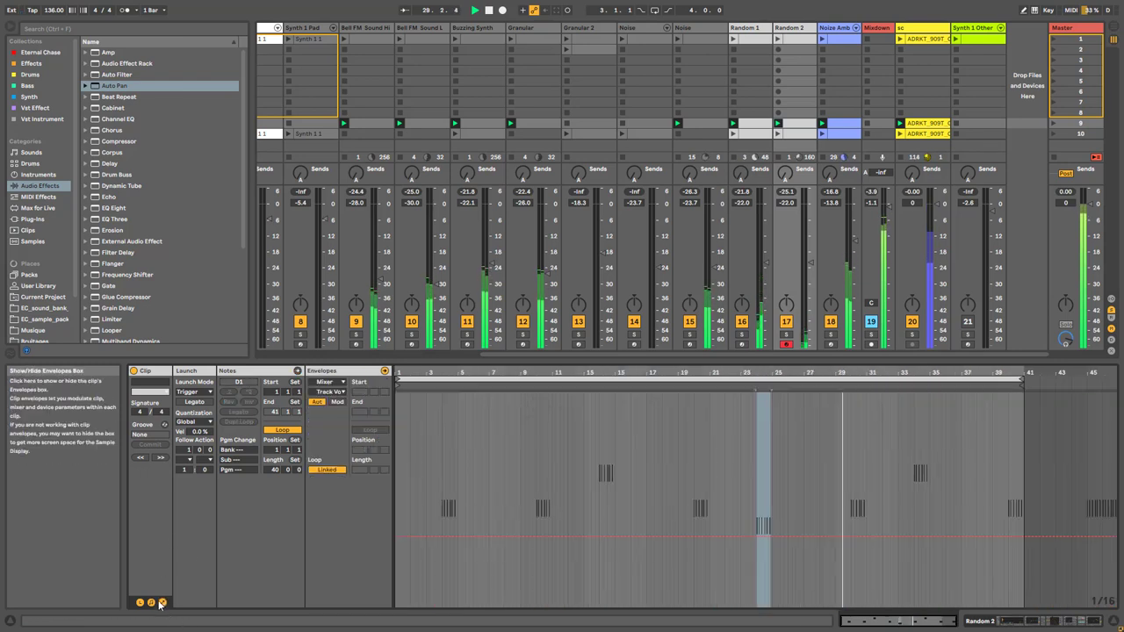
left_click(326, 381)
key("Escape")
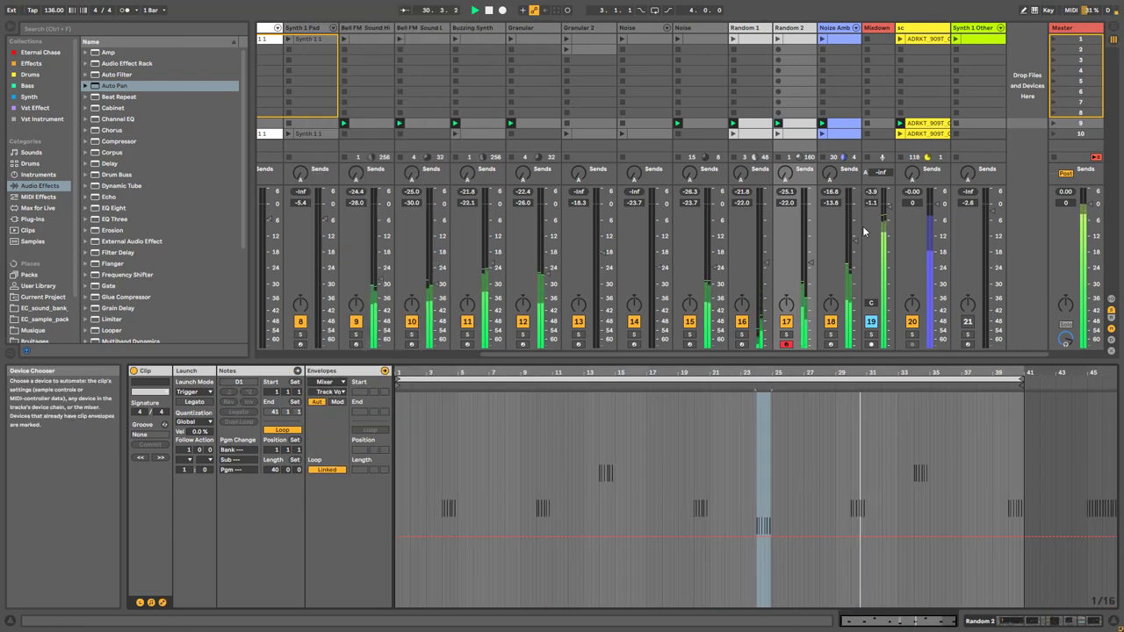
Raise Random 1's volume to -20.0 dB and Random 2's to -19.7 dB, and shrink the clip view to enlarge the session
left_click_drag(812, 257, 768, 260)
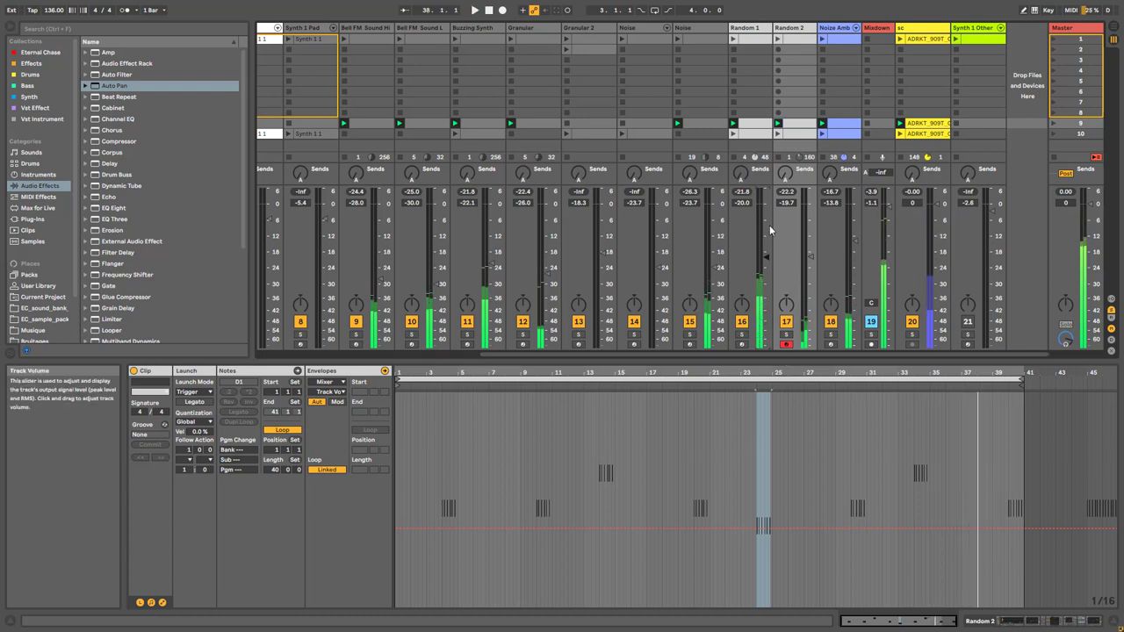
left_click_drag(744, 358, 909, 489)
scroll(784, 447, "left", 6)
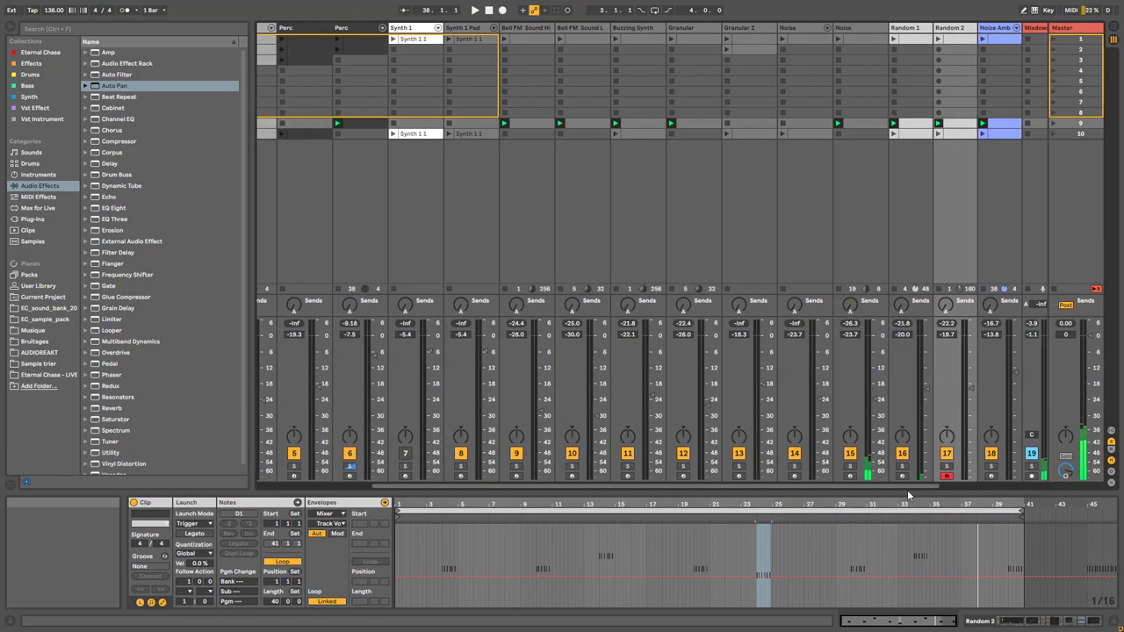
Launch scene 1 and scene 10 in turn to hear the full mix, and deactivate the Random 2 track
left_click(1053, 40)
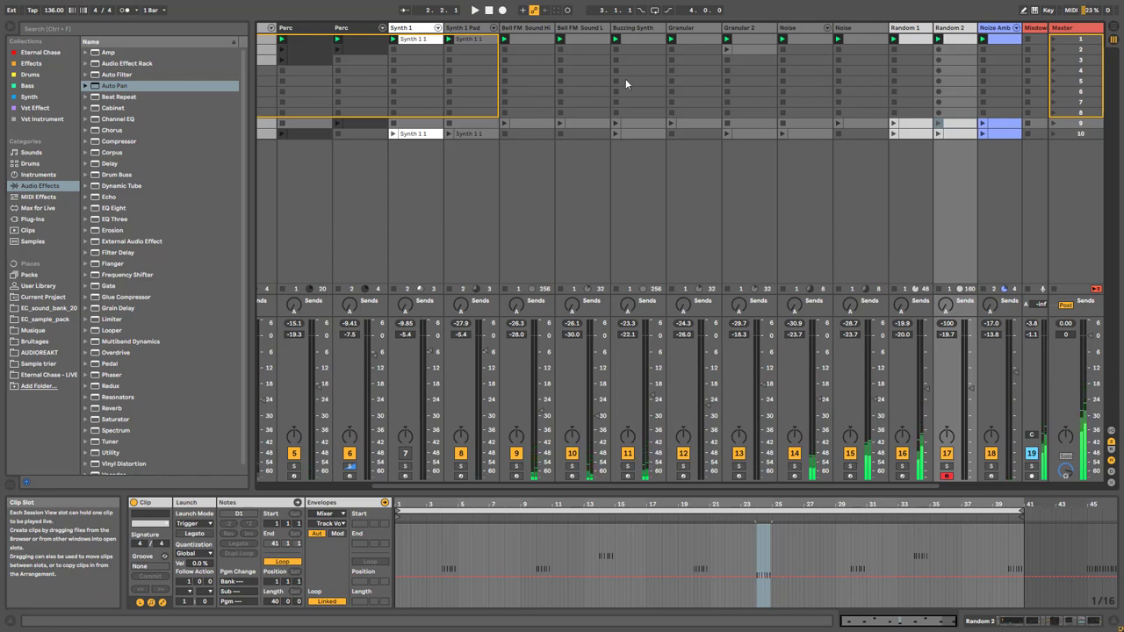
left_click(1054, 134)
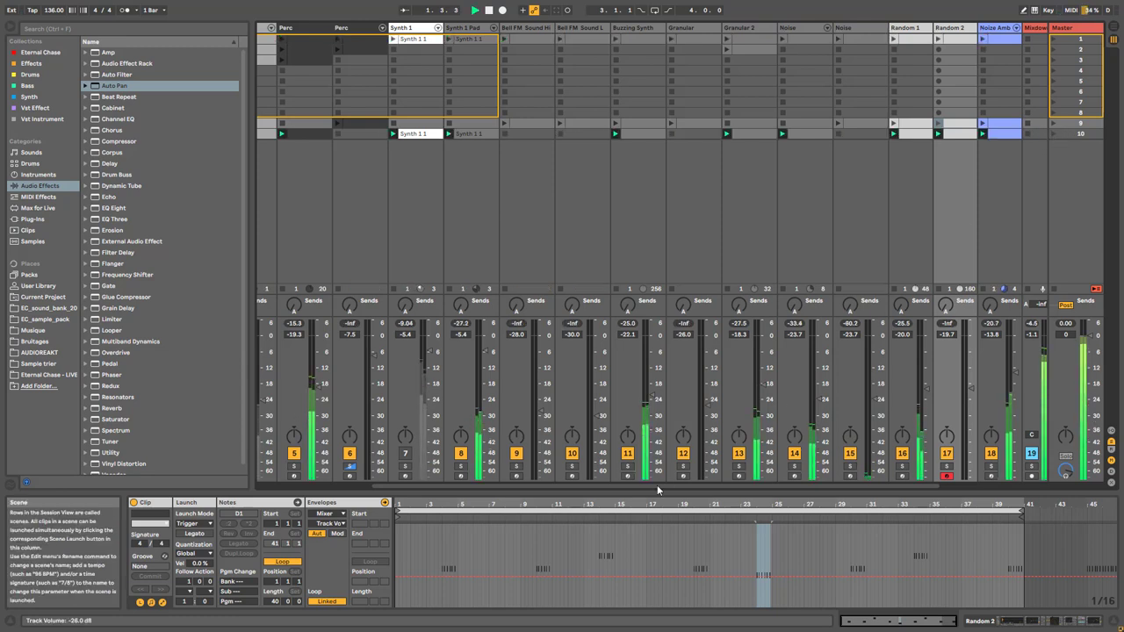
scroll(441, 483, "left", 2)
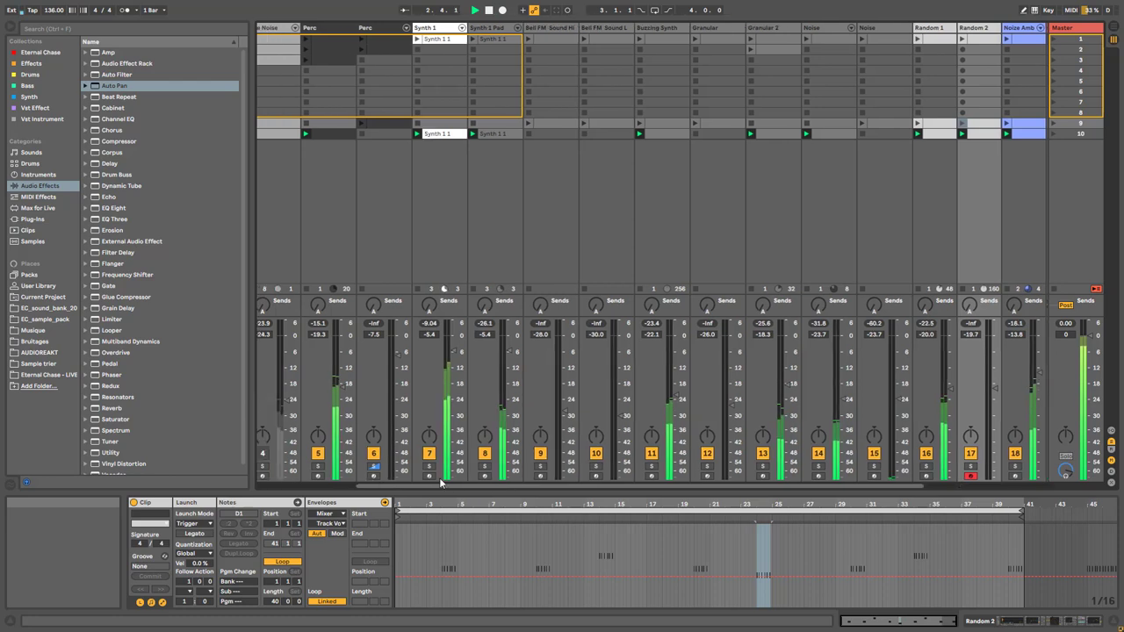
scroll(441, 483, "left", 5)
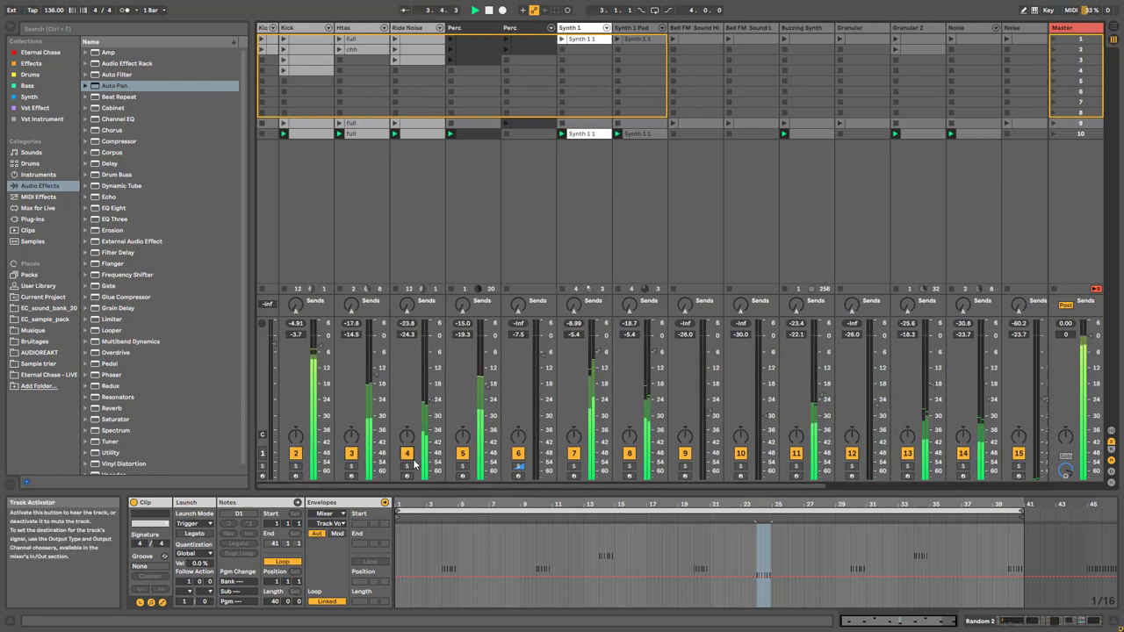
scroll(526, 483, "right", 10)
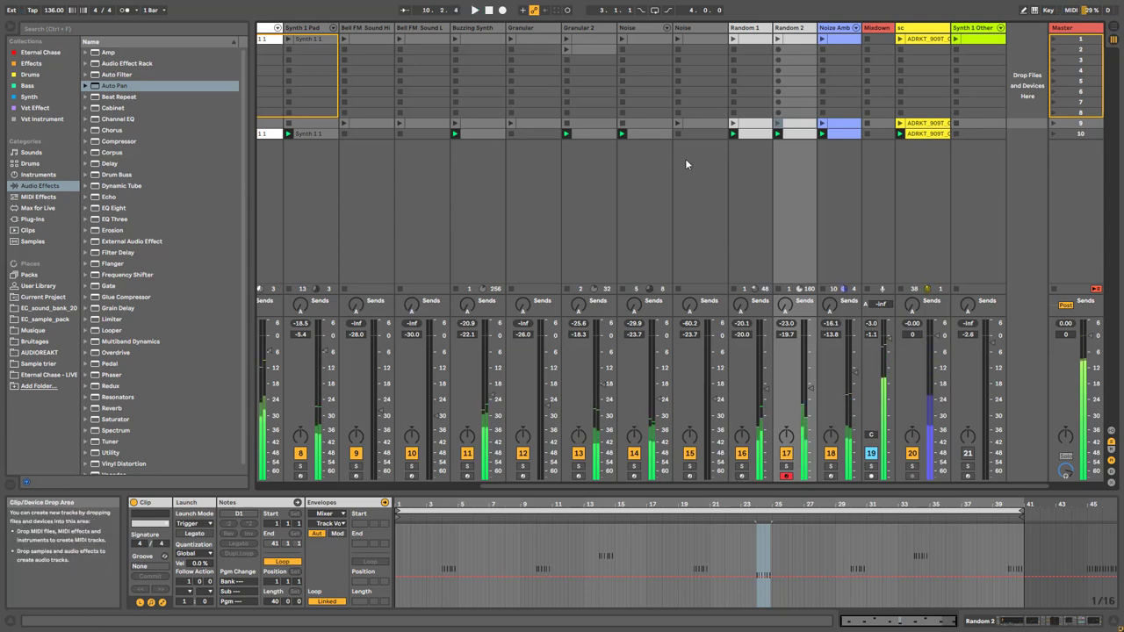
left_click(784, 456)
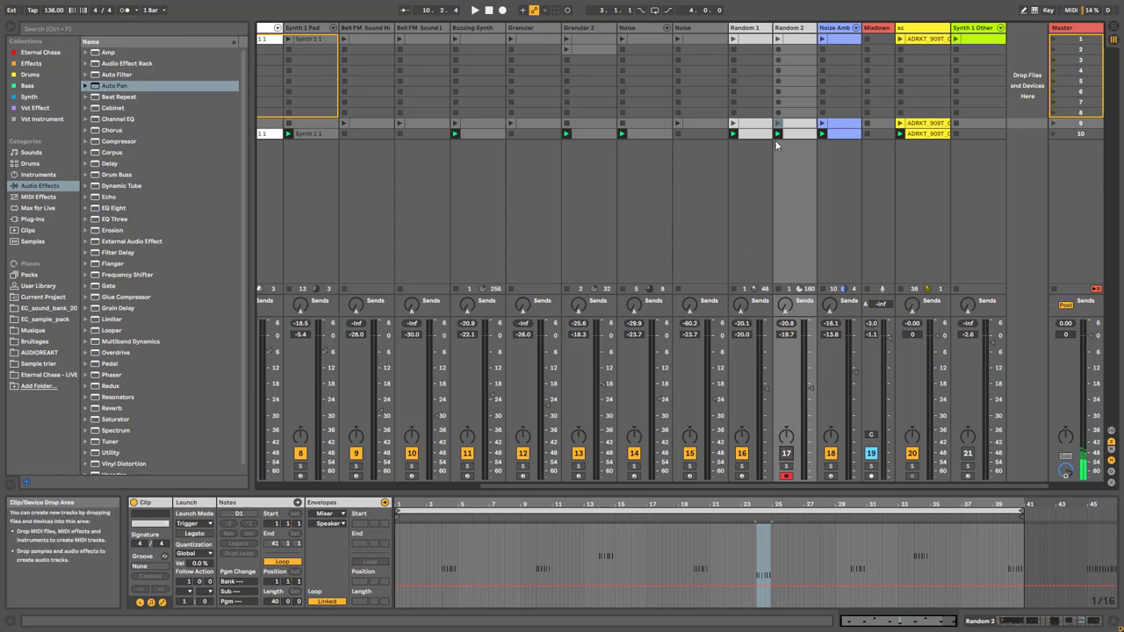
left_click(791, 92)
double_click(791, 92)
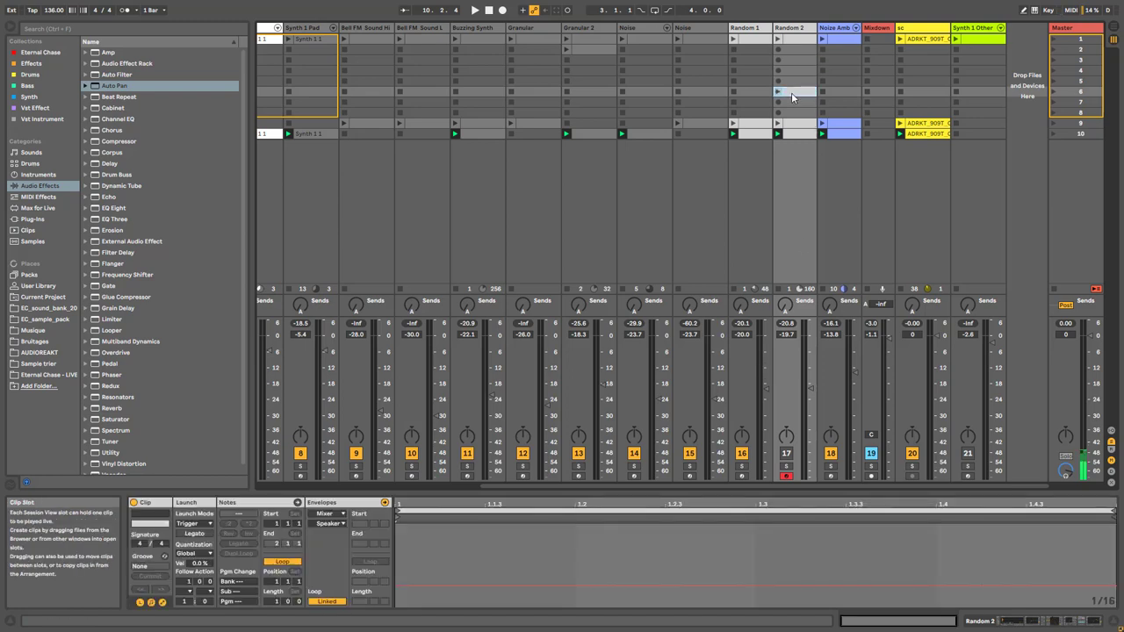
key("Delete")
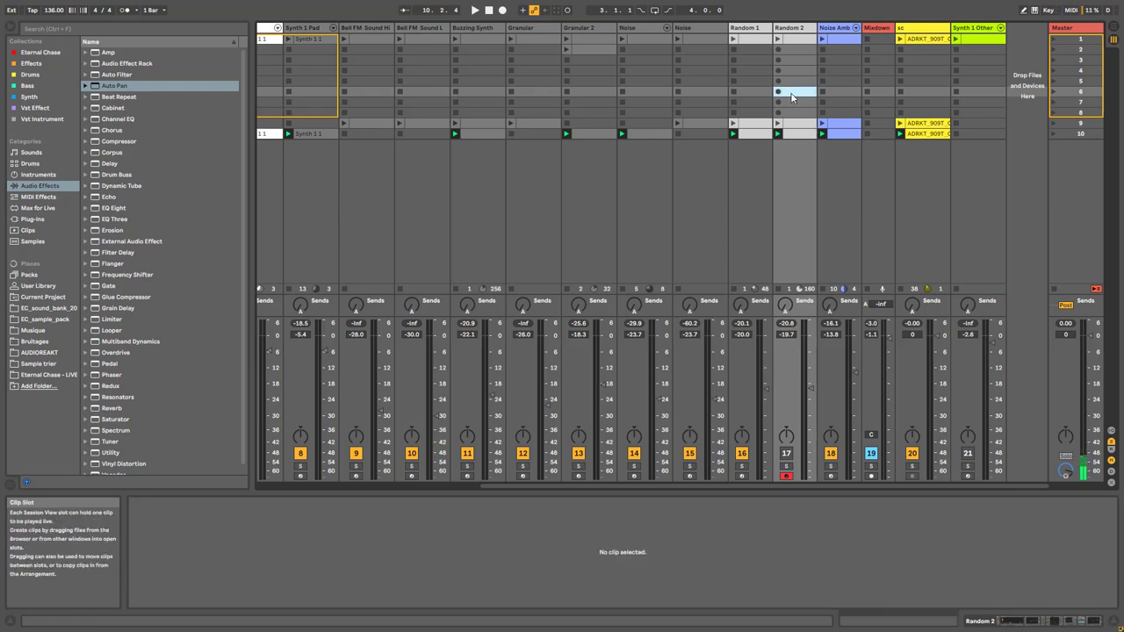
Review the Master track's effect rack with Glue Compressor, EQ Eight and Multiband Dynamics, and collapse its devices
left_click(1078, 31)
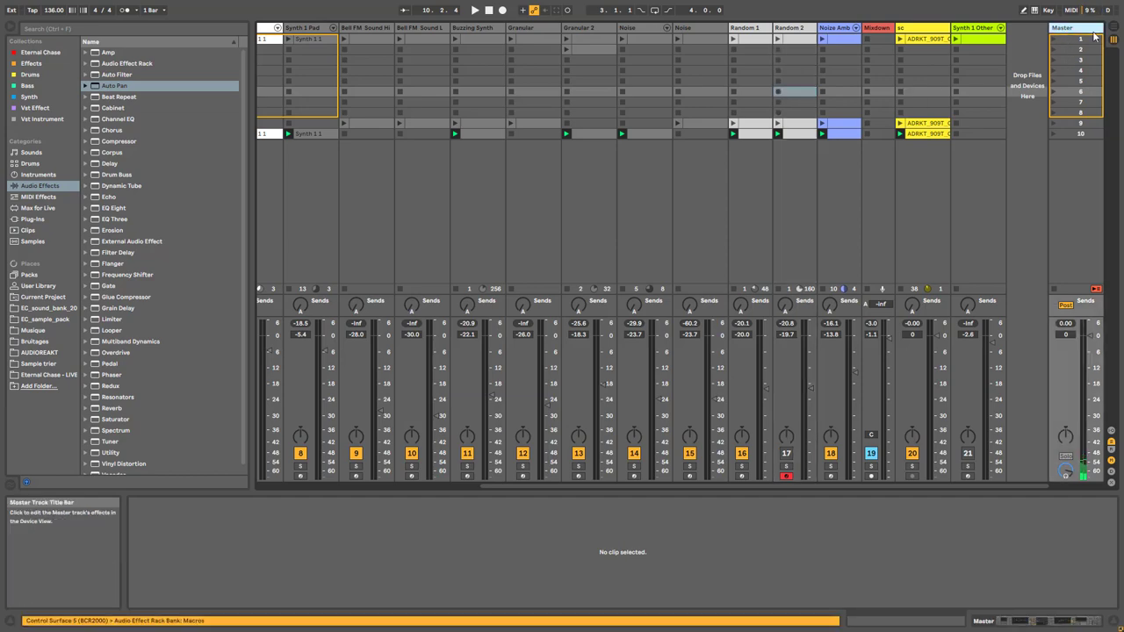
left_click(1078, 31)
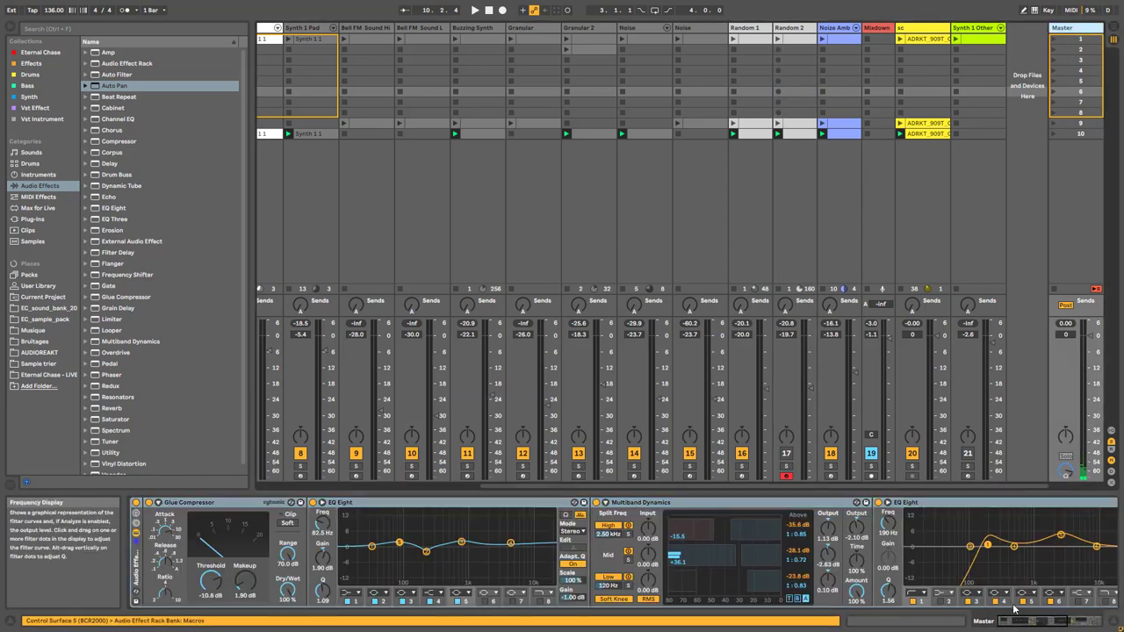
left_click_drag(1067, 621, 990, 621)
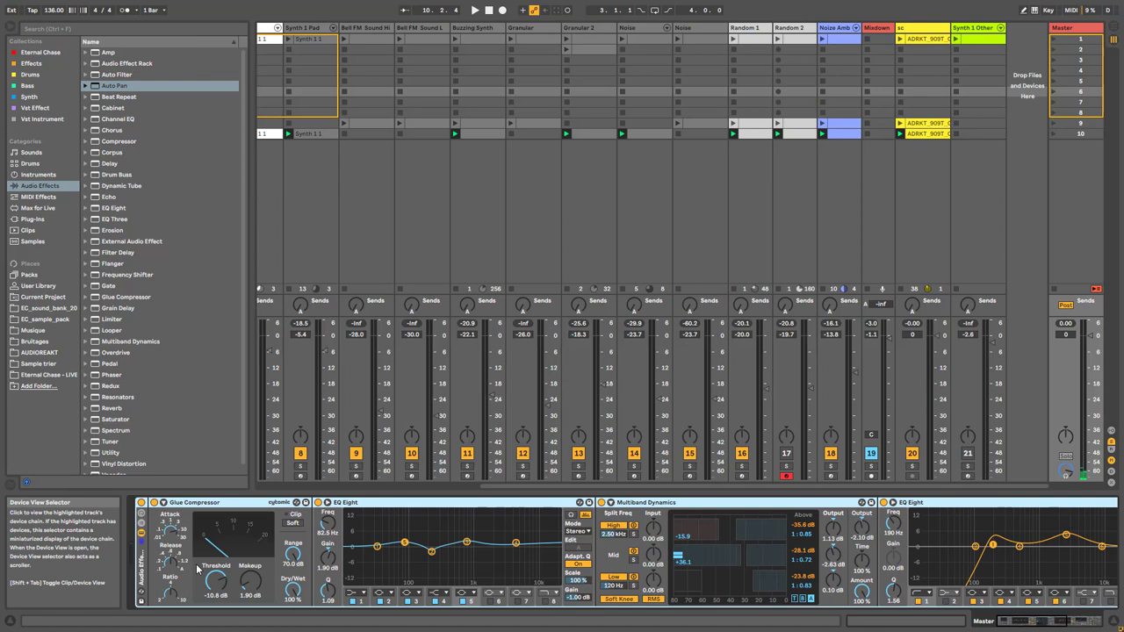
left_click(141, 534)
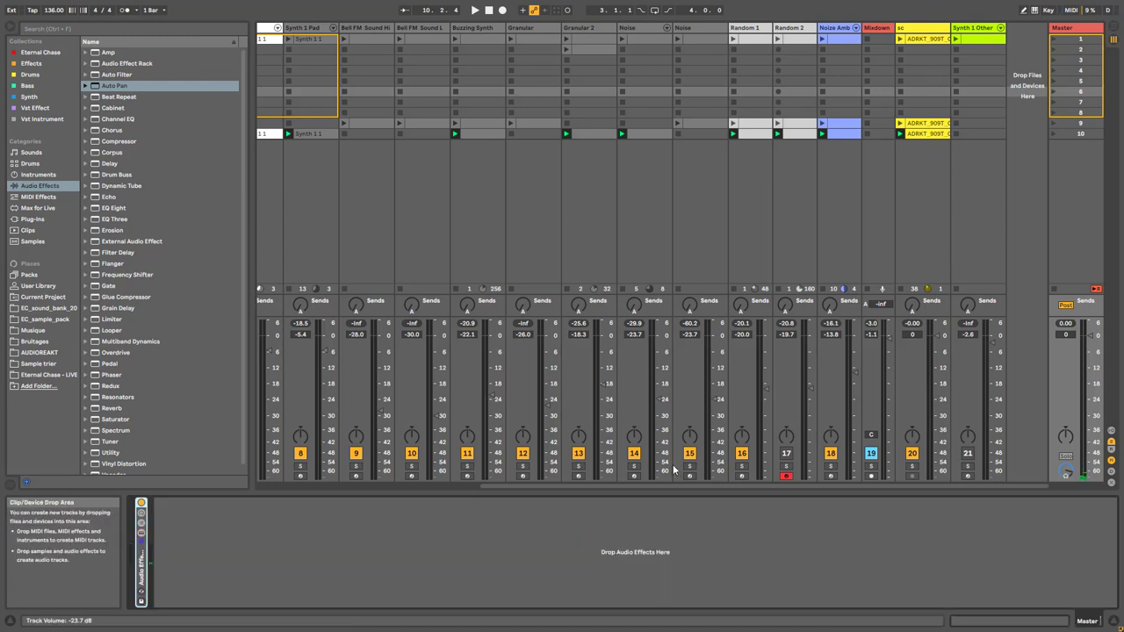
left_click_drag(677, 486, 397, 482)
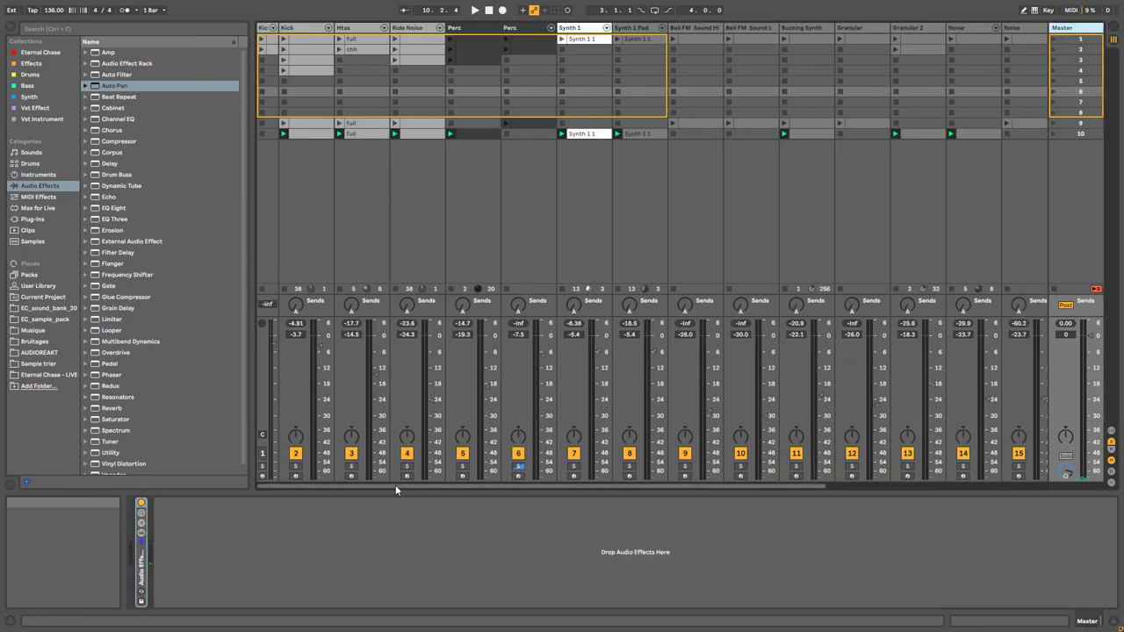